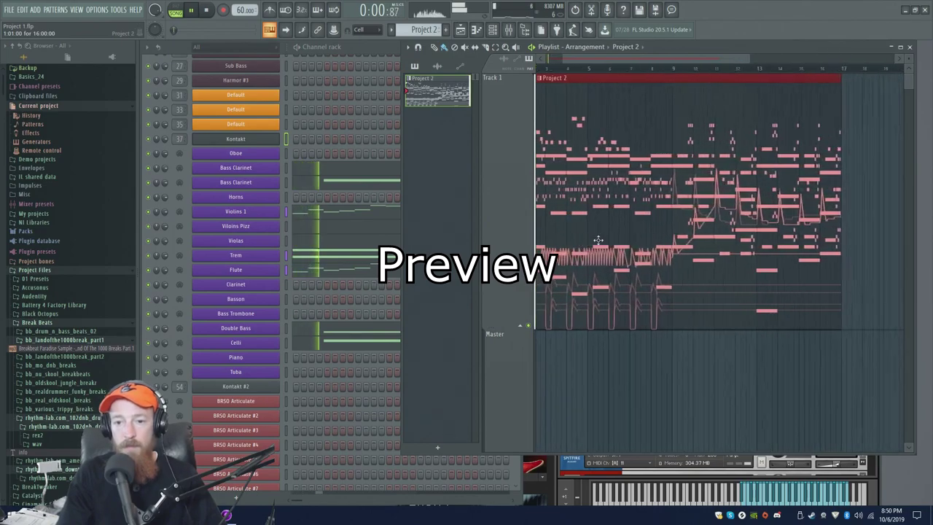
View the Bass Clarinet piano roll, then switch to the Trem and finally the Flute part.
{"action": "scroll", "coordinate": [597, 240], "scroll_direction": "up", "scroll_amount": 3}
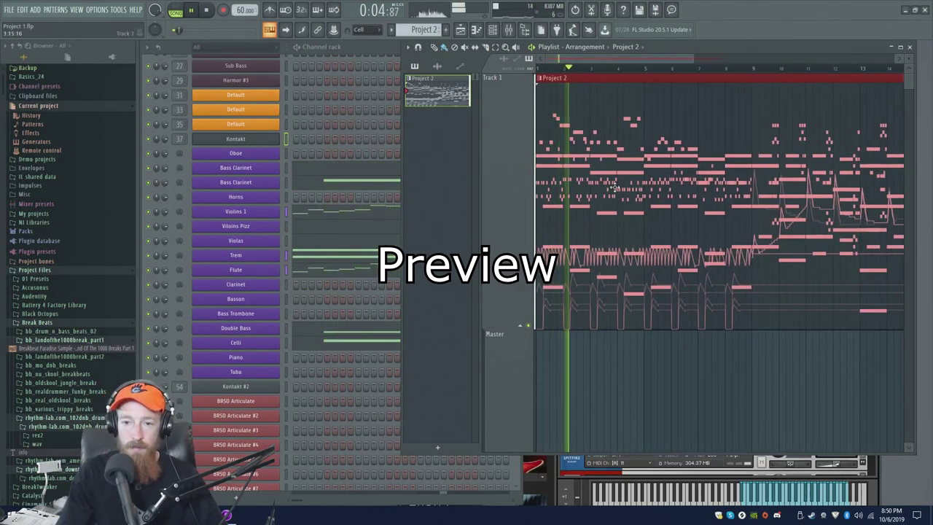
{"action": "double_click", "coordinate": [612, 185]}
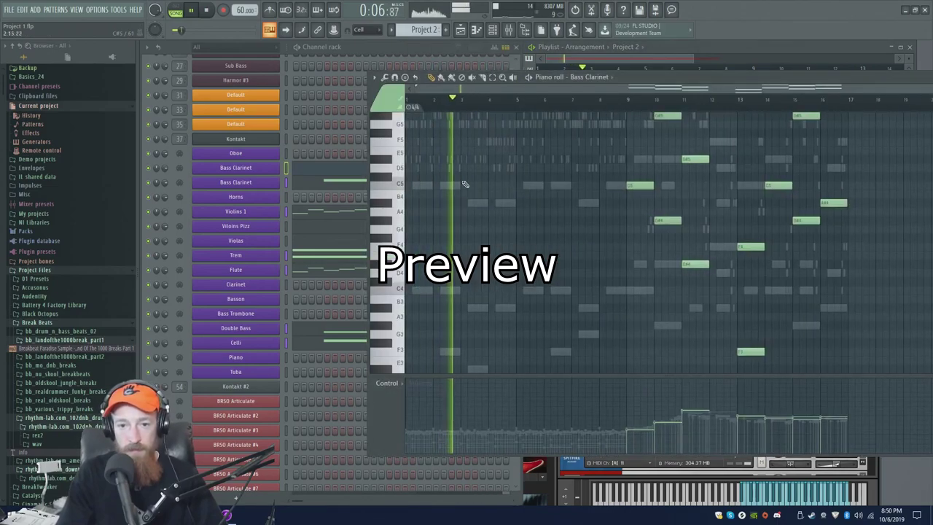
{"action": "scroll", "coordinate": [465, 184], "scroll_direction": "up", "scroll_amount": 3}
{"action": "scroll", "coordinate": [462, 167], "scroll_direction": "up", "scroll_amount": 2}
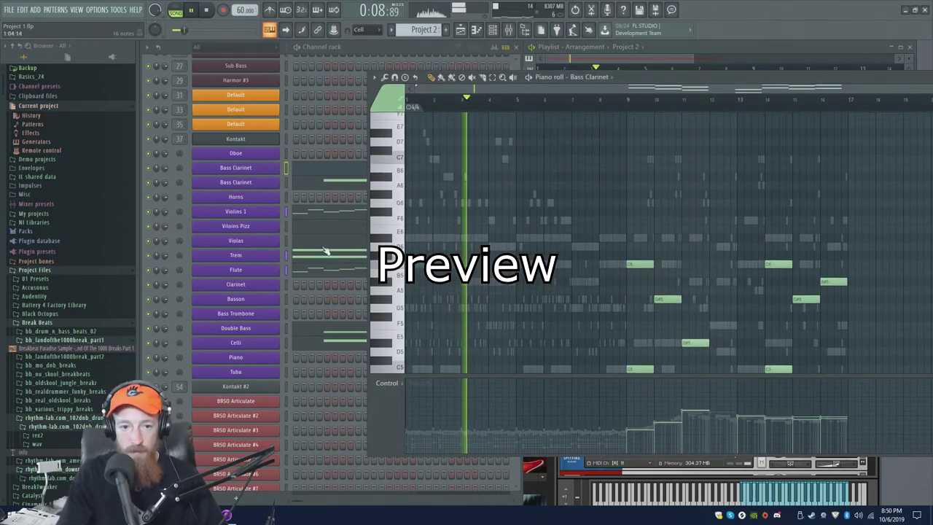
{"action": "left_click", "coordinate": [326, 255]}
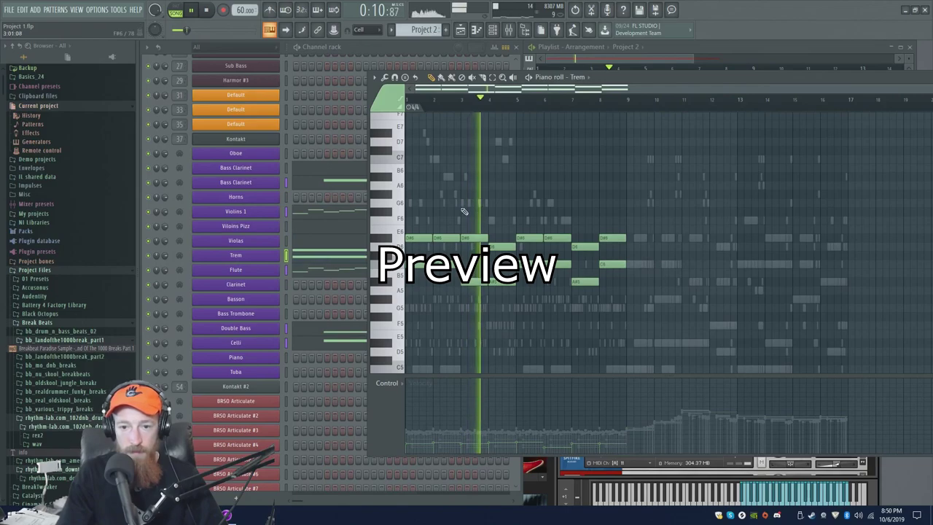
{"action": "scroll", "coordinate": [574, 158], "scroll_direction": "up", "scroll_amount": 3}
{"action": "left_click", "coordinate": [306, 270]}
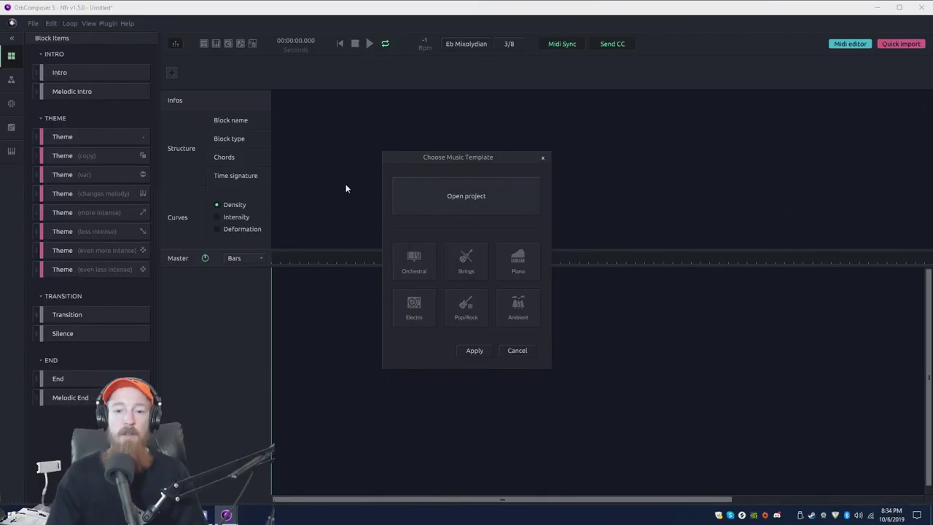
Move the template chooser aside and apply the Orchestral template.
{"action": "left_click_drag", "start_coordinate": [480, 158], "coordinate": [529, 146]}
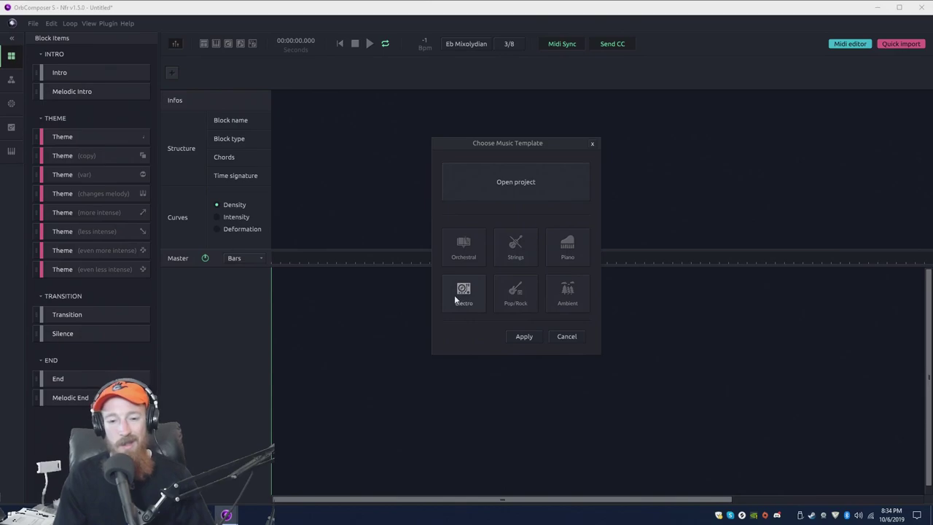
{"action": "left_click", "coordinate": [523, 339]}
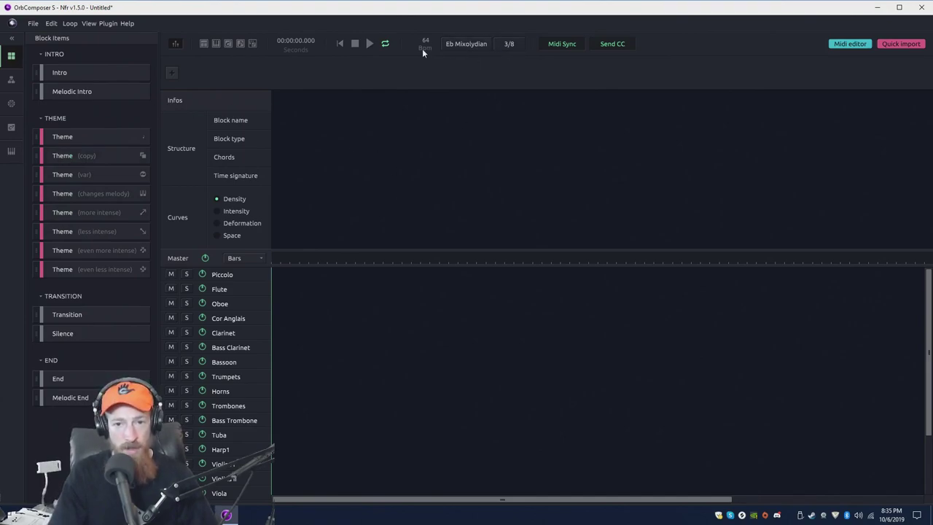
Change the time signature to 4/4, the key to C Minor, and the tempo to 60 BPM.
{"action": "left_click", "coordinate": [510, 45]}
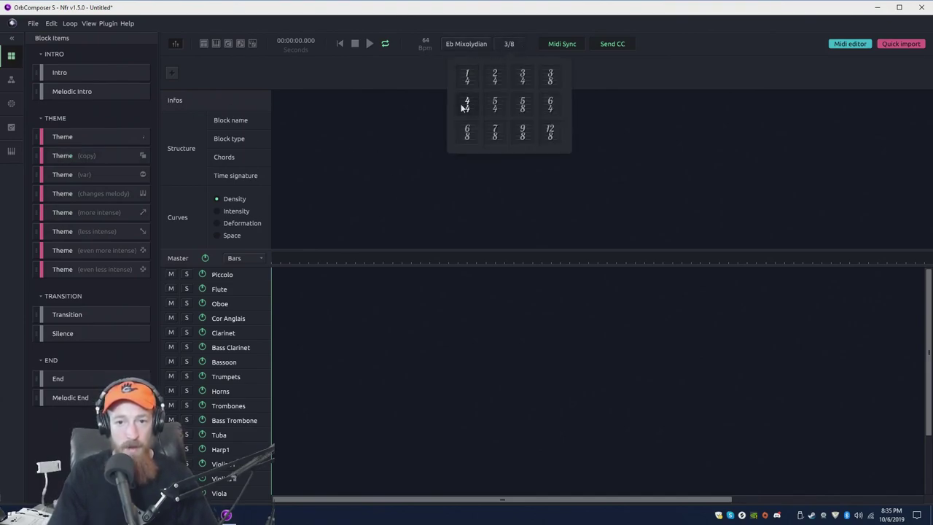
{"action": "left_click", "coordinate": [467, 105]}
{"action": "left_click", "coordinate": [474, 44]}
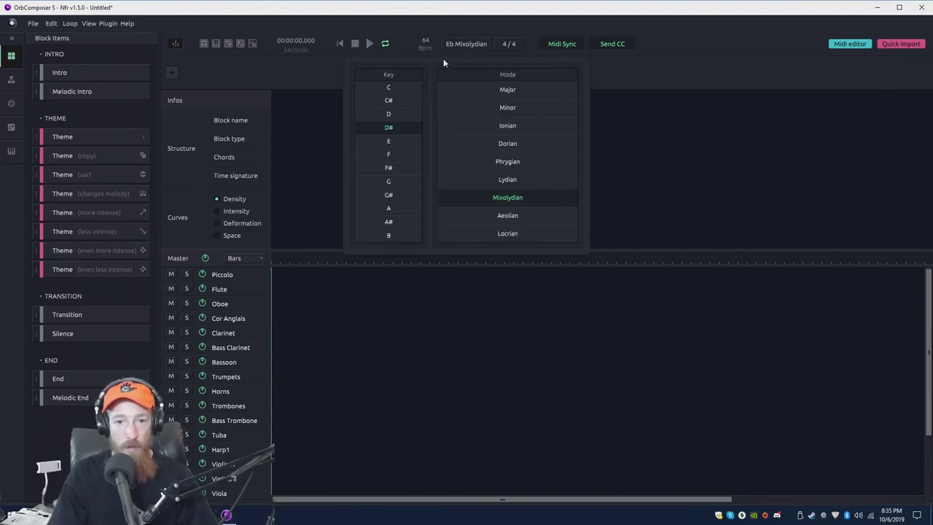
{"action": "left_click", "coordinate": [404, 87]}
{"action": "left_click", "coordinate": [503, 111]}
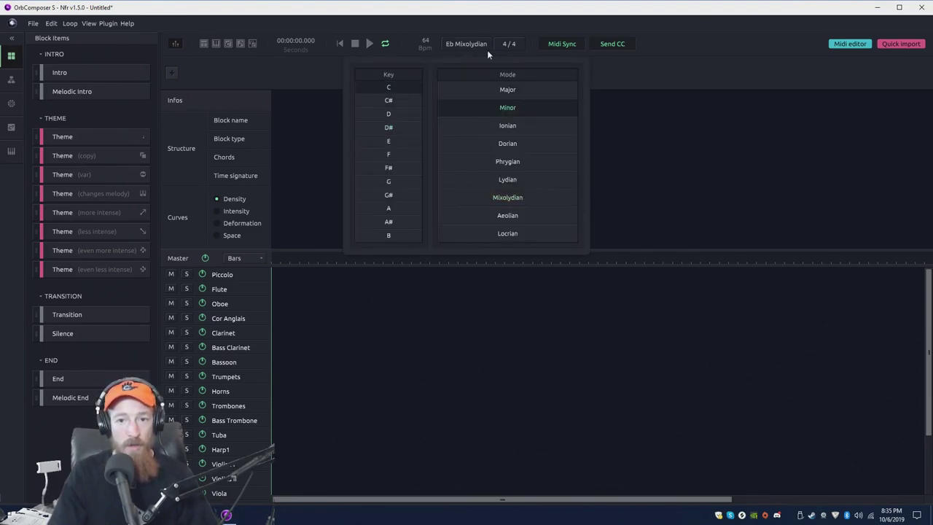
{"action": "left_click", "coordinate": [632, 104]}
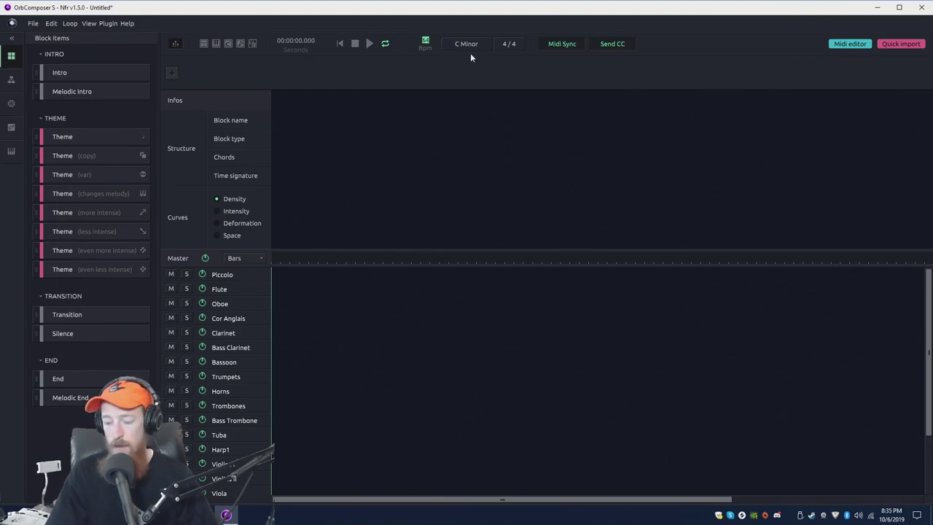
{"action": "type", "text": "60"}
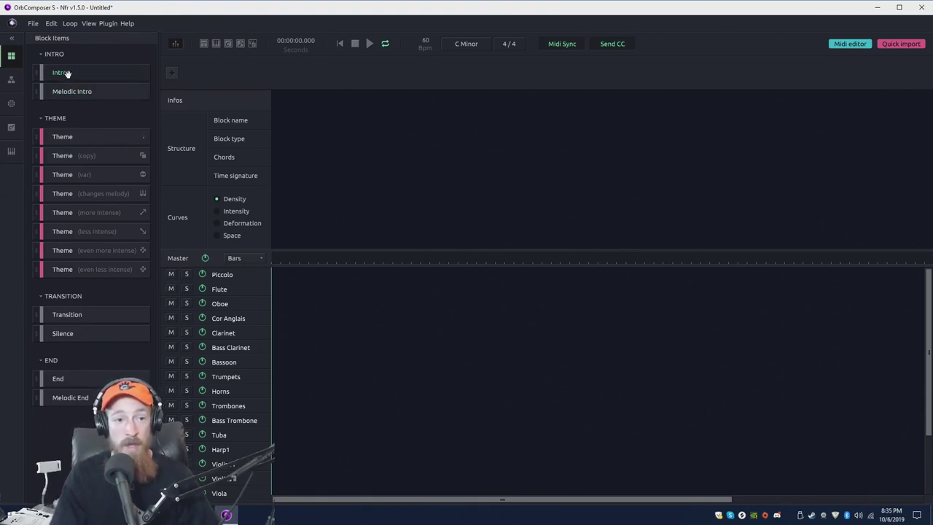
Add an Intro block, draw its density low then up to maximum, and stop playback.
{"action": "left_click_drag", "start_coordinate": [55, 74], "coordinate": [328, 138]}
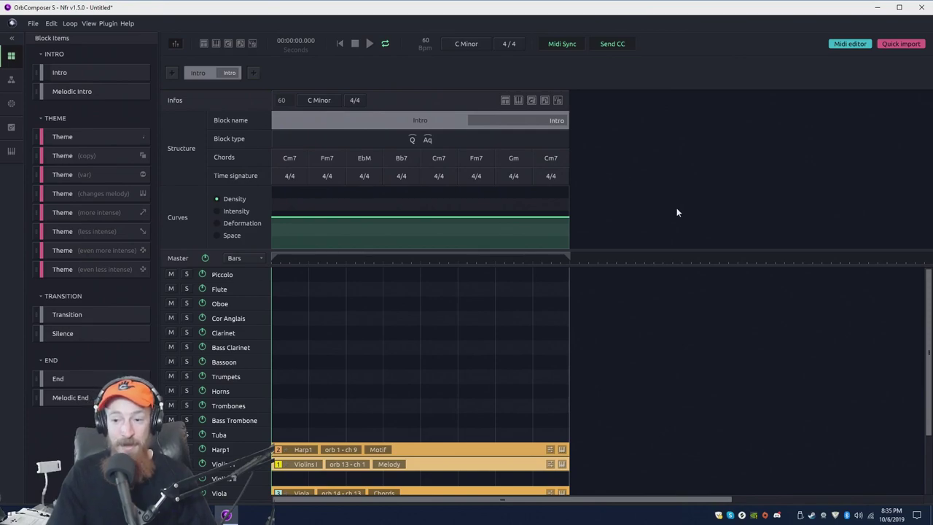
{"action": "left_click_drag", "start_coordinate": [927, 355], "coordinate": [920, 373]}
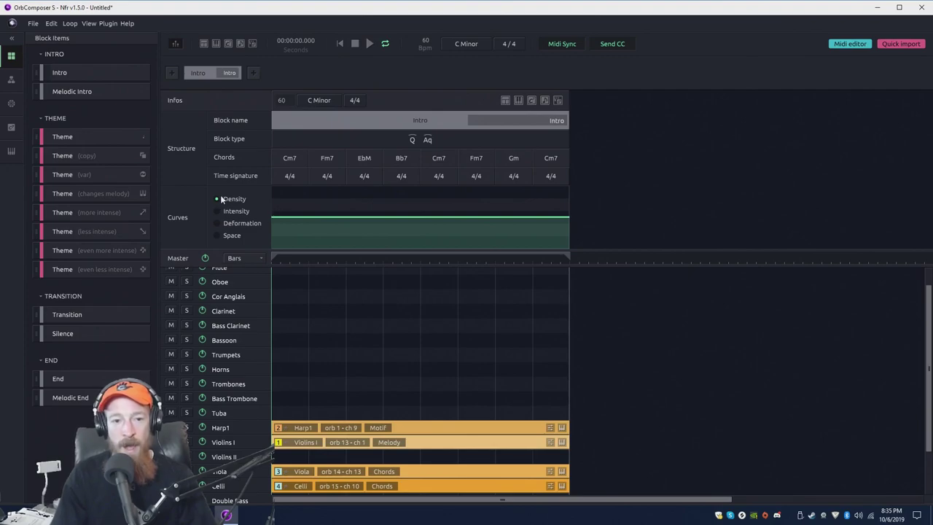
{"action": "left_click_drag", "start_coordinate": [282, 213], "coordinate": [281, 236]}
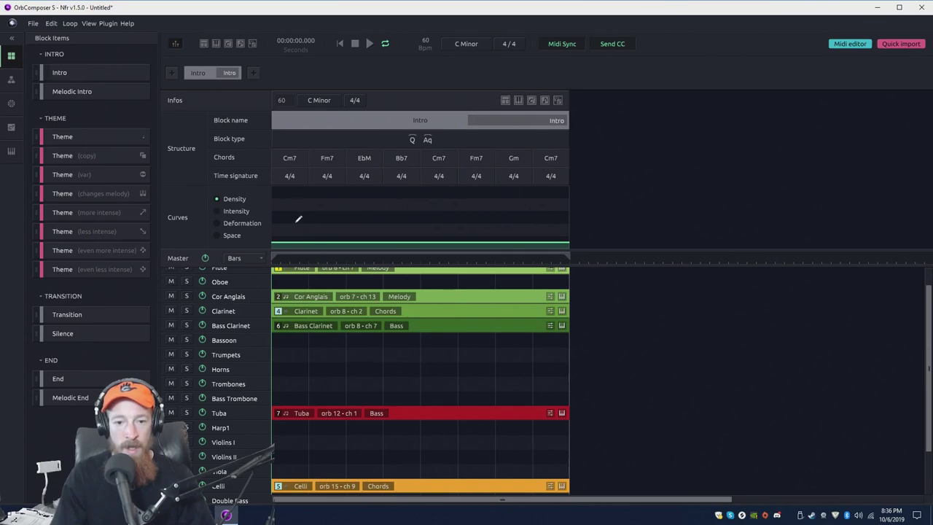
{"action": "scroll", "coordinate": [364, 353], "scroll_direction": "up", "scroll_amount": 1}
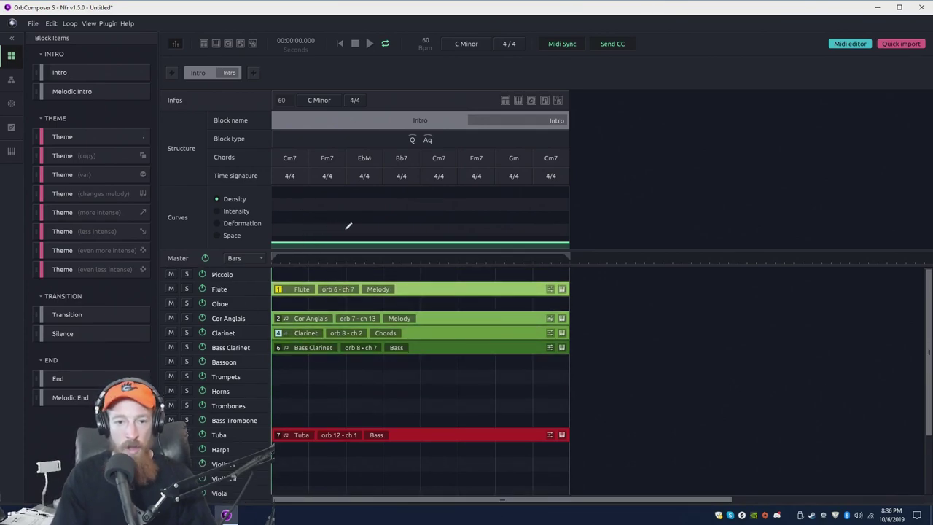
{"action": "left_click_drag", "start_coordinate": [311, 226], "coordinate": [308, 180]}
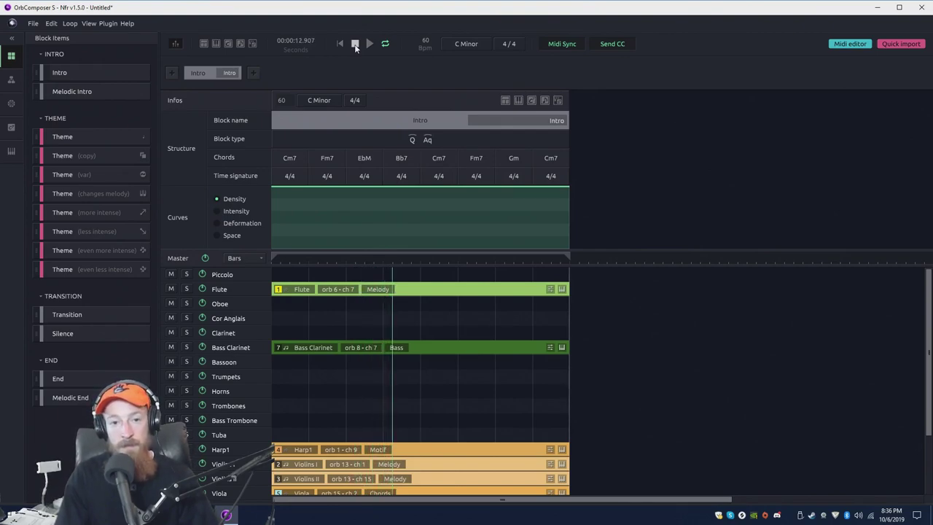
{"action": "left_click", "coordinate": [354, 44]}
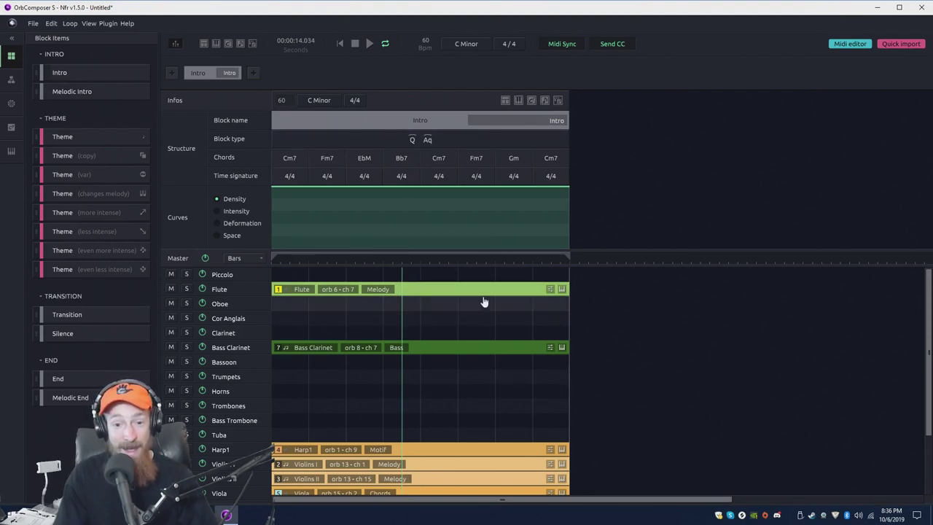
{"action": "scroll", "coordinate": [481, 313], "scroll_direction": "down", "scroll_amount": 3}
{"action": "scroll", "coordinate": [497, 399], "scroll_direction": "up", "scroll_amount": 3}
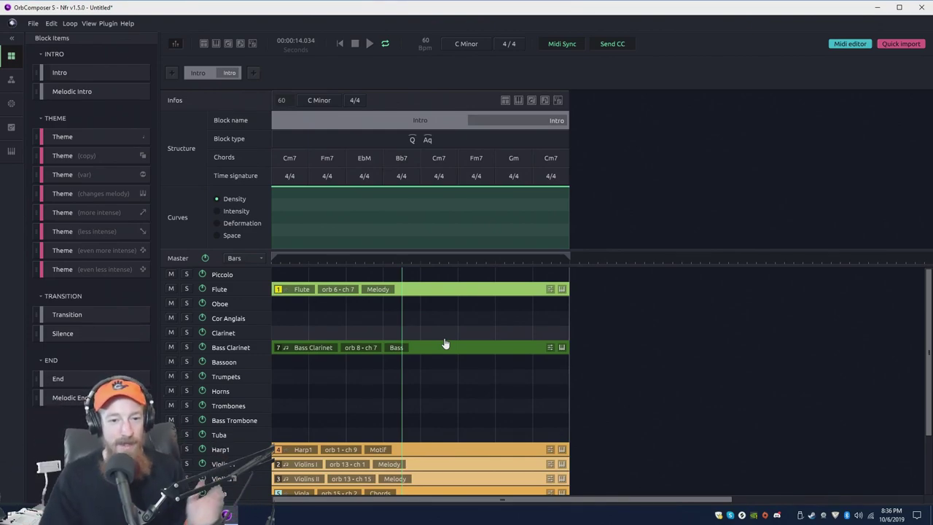
{"action": "left_click", "coordinate": [233, 280]}
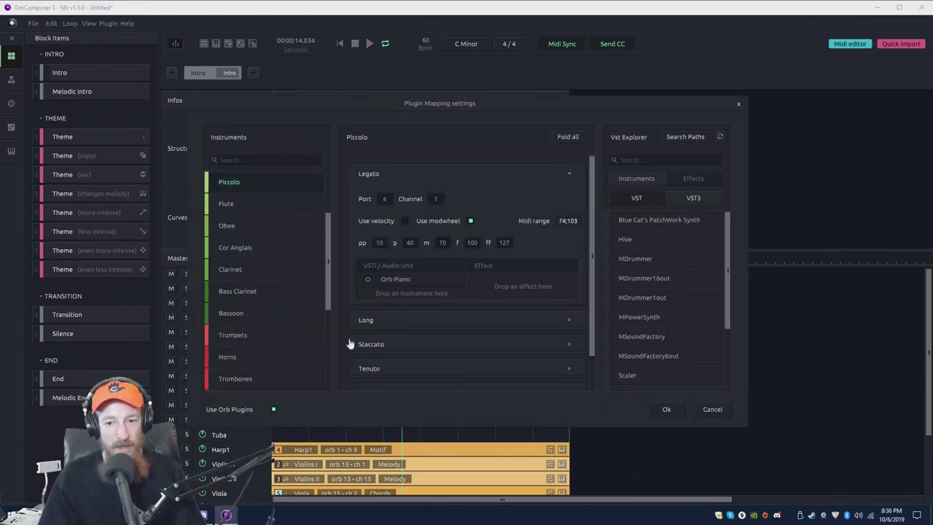
{"action": "left_click", "coordinate": [736, 103]}
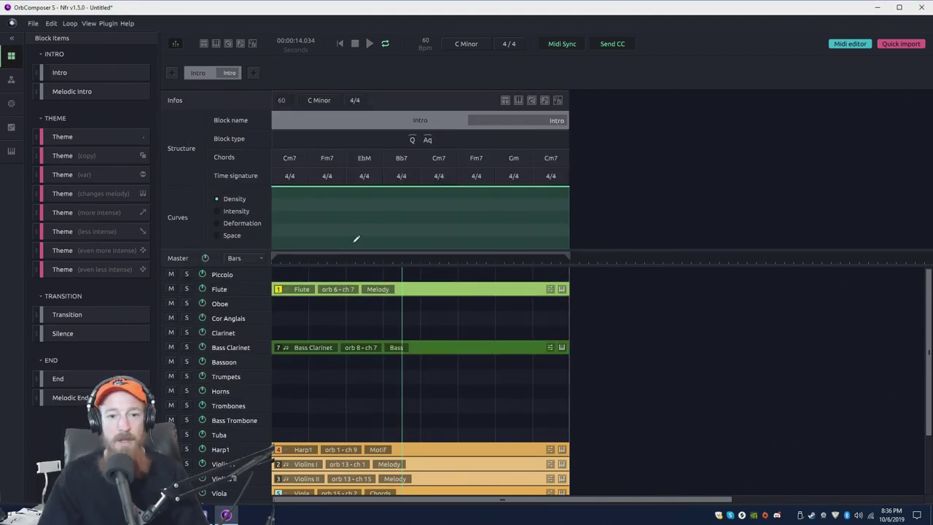
{"action": "double_click", "coordinate": [457, 290]}
{"action": "scroll", "coordinate": [714, 391], "scroll_direction": "down", "scroll_amount": 2}
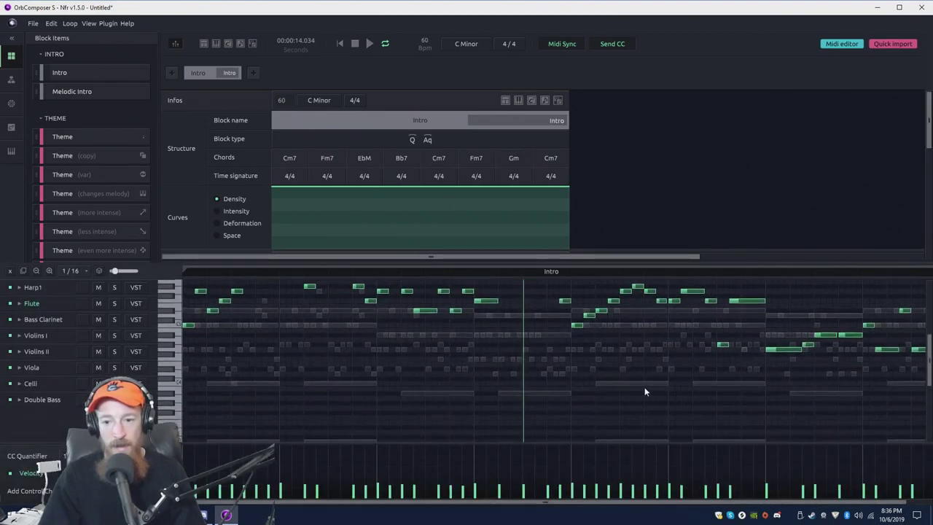
{"action": "scroll", "coordinate": [645, 390], "scroll_direction": "up", "scroll_amount": 4}
{"action": "scroll", "coordinate": [546, 368], "scroll_direction": "down", "scroll_amount": 3}
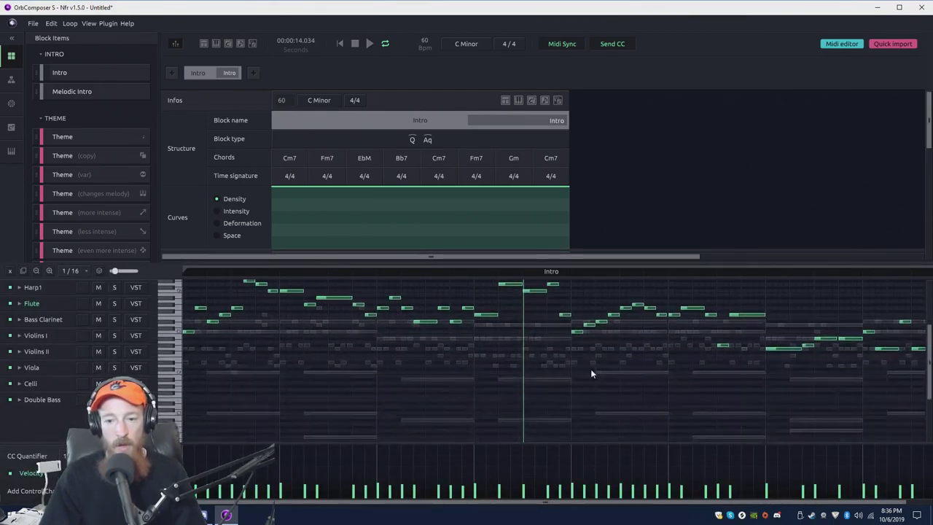
{"action": "scroll", "coordinate": [546, 321], "scroll_direction": "up", "scroll_amount": 2}
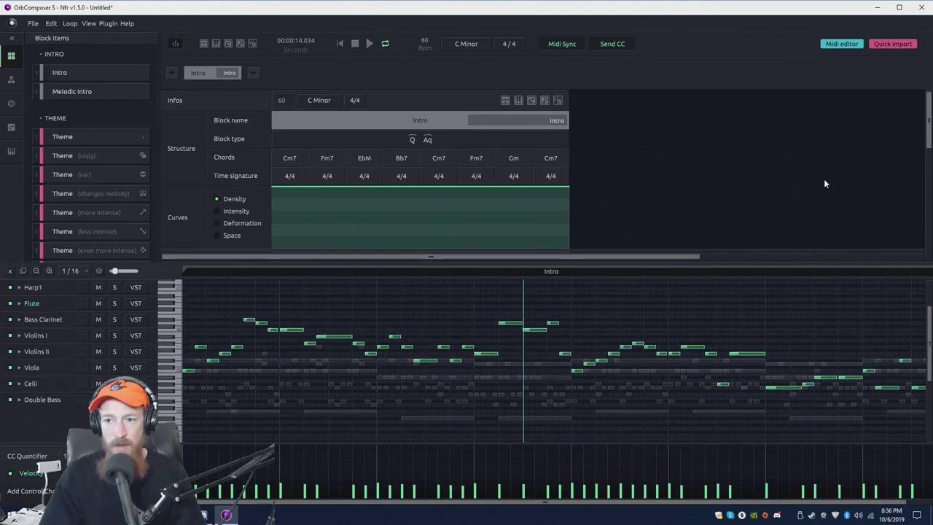
{"action": "left_click", "coordinate": [841, 42]}
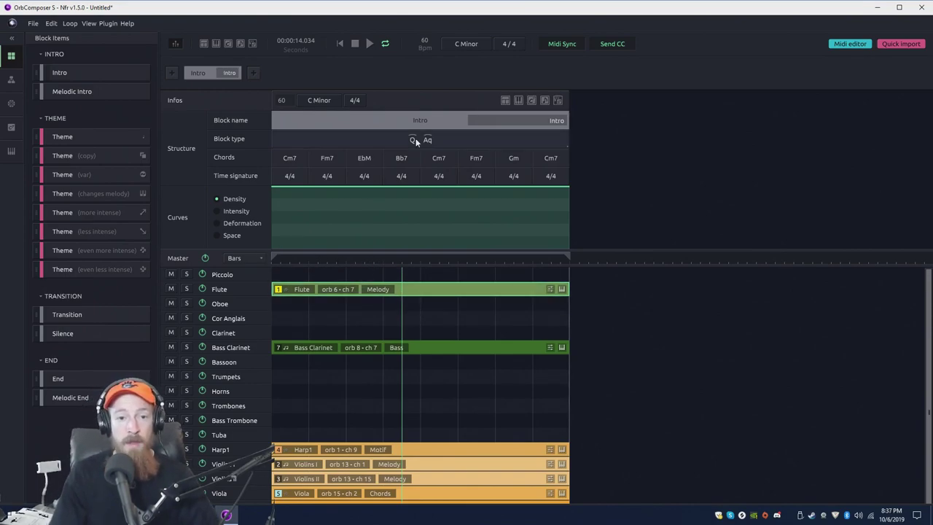
Check the Intro's bar structure options and first Cm7 alternatives, leaving both unchanged.
{"action": "left_click", "coordinate": [383, 140]}
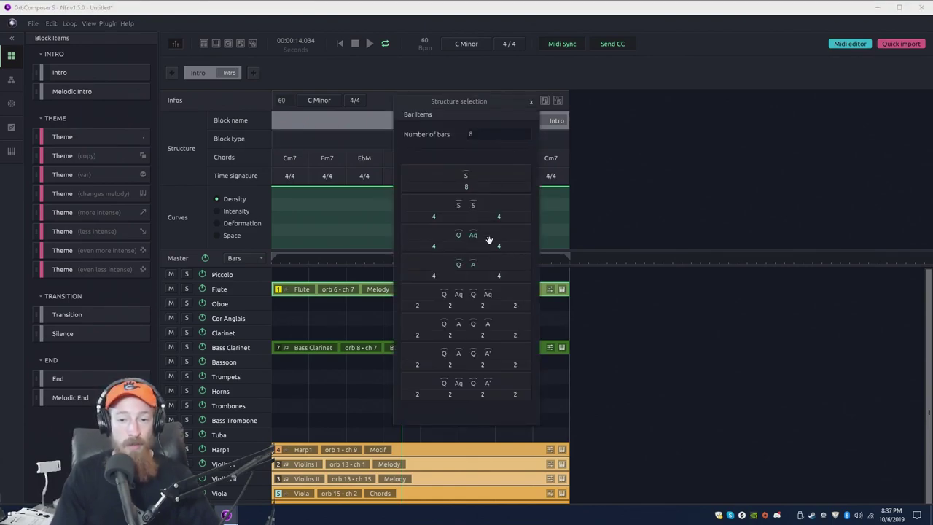
{"action": "left_click", "coordinate": [703, 192]}
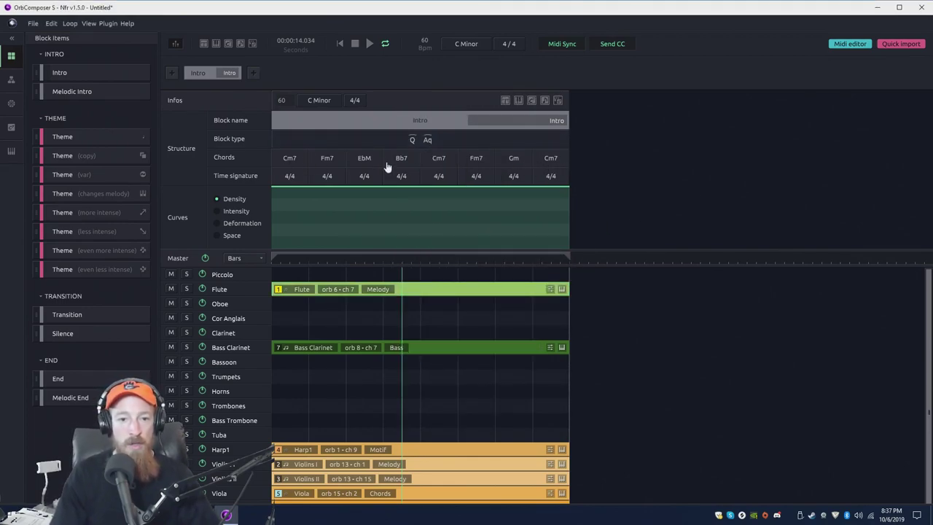
{"action": "left_click", "coordinate": [307, 159]}
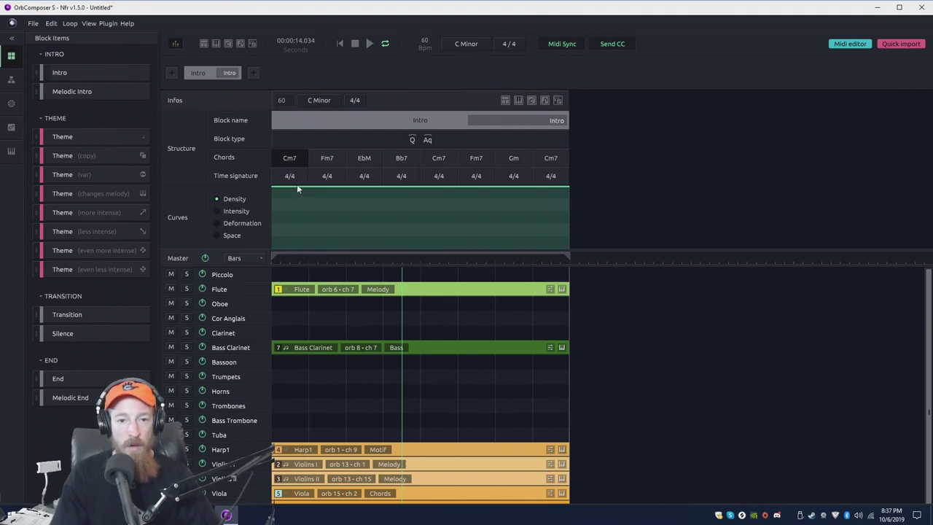
{"action": "double_click", "coordinate": [293, 159]}
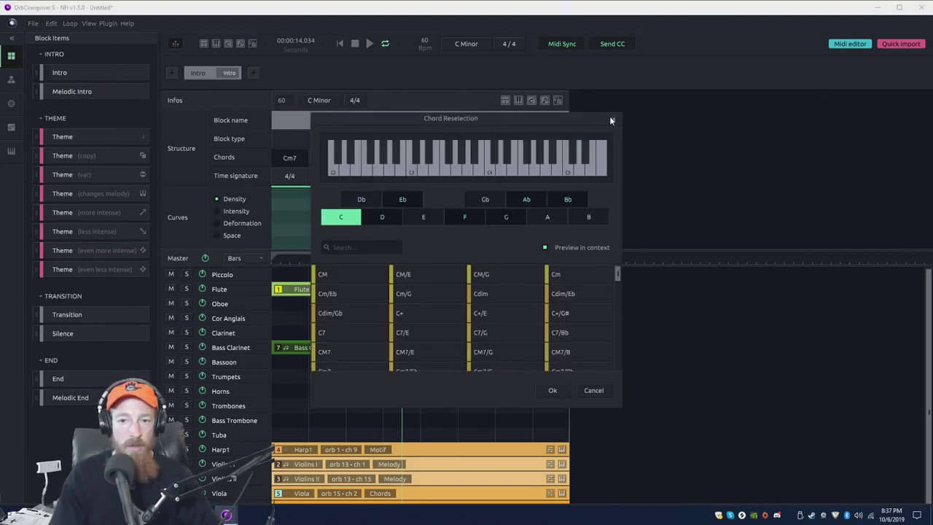
{"action": "left_click", "coordinate": [614, 119]}
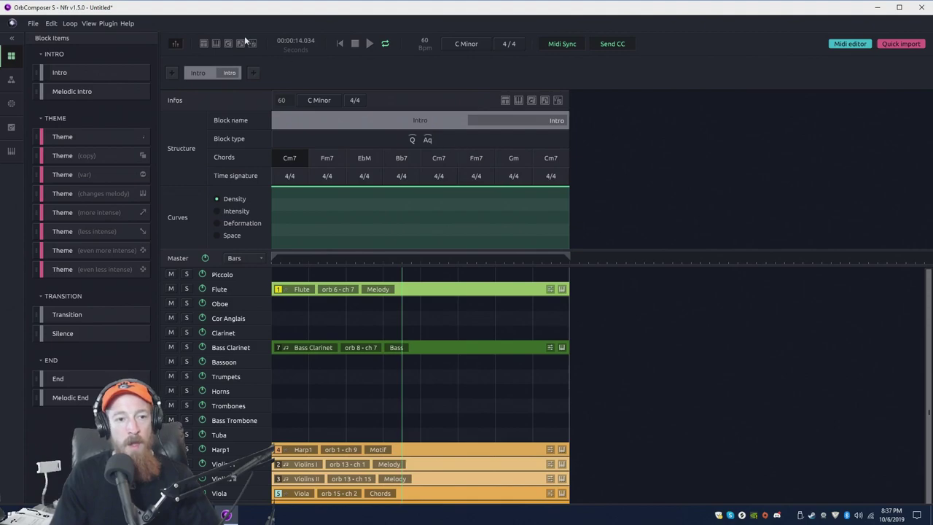
Browse the Chord Progressions list and review the last Cm7's reselection choices without changes.
{"action": "left_click", "coordinate": [12, 126]}
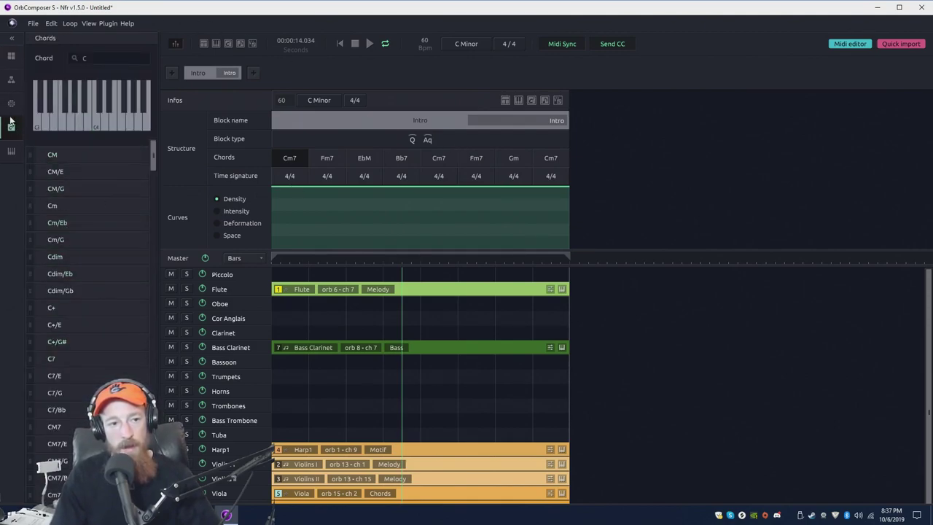
{"action": "left_click", "coordinate": [11, 105]}
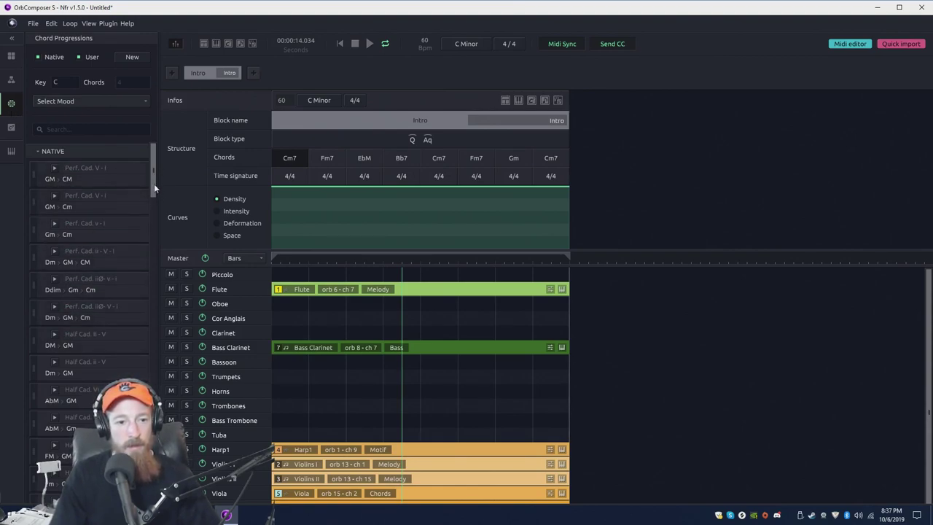
{"action": "mouse_move", "coordinate": [154, 184]}
{"action": "left_mouse_down"}
{"action": "mouse_move", "coordinate": [154, 253]}
{"action": "mouse_move", "coordinate": [151, 179]}
{"action": "mouse_move", "coordinate": [151, 201]}
{"action": "left_mouse_up"}
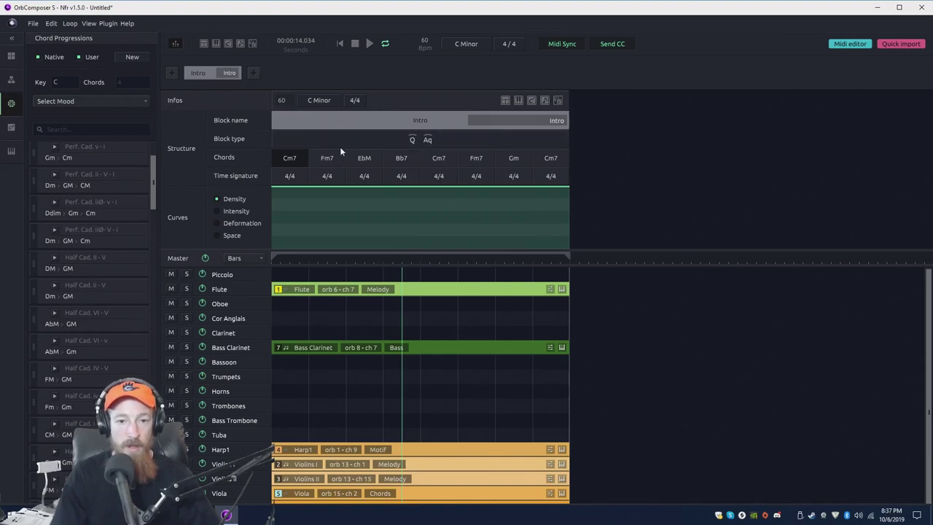
{"action": "left_click", "coordinate": [550, 161]}
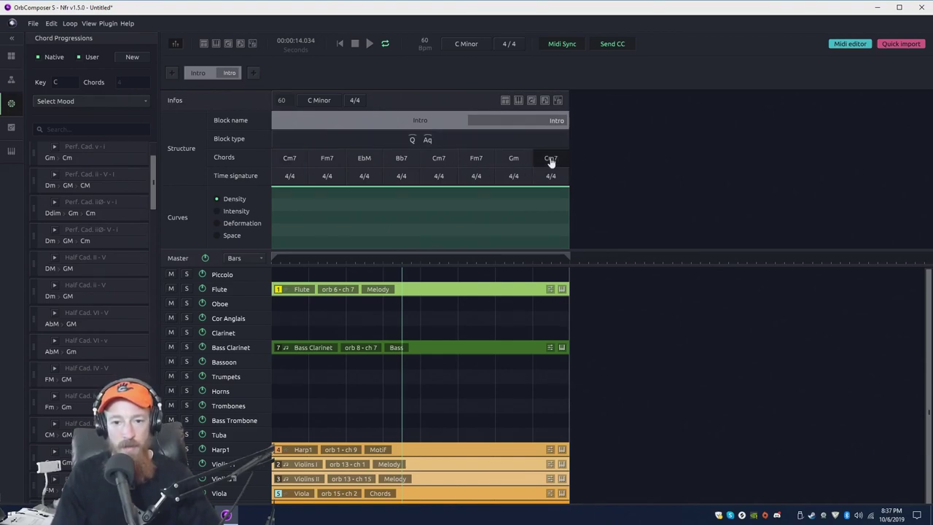
{"action": "double_click", "coordinate": [551, 162]}
{"action": "left_click", "coordinate": [614, 119]}
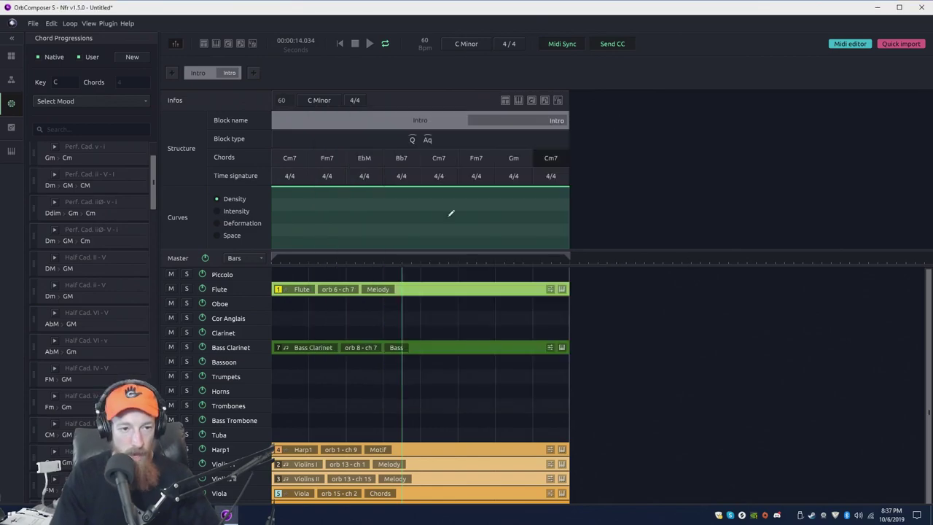
Scroll further through the progressions list, then switch the side panel to Block Items.
{"action": "left_click_drag", "start_coordinate": [155, 188], "coordinate": [151, 408]}
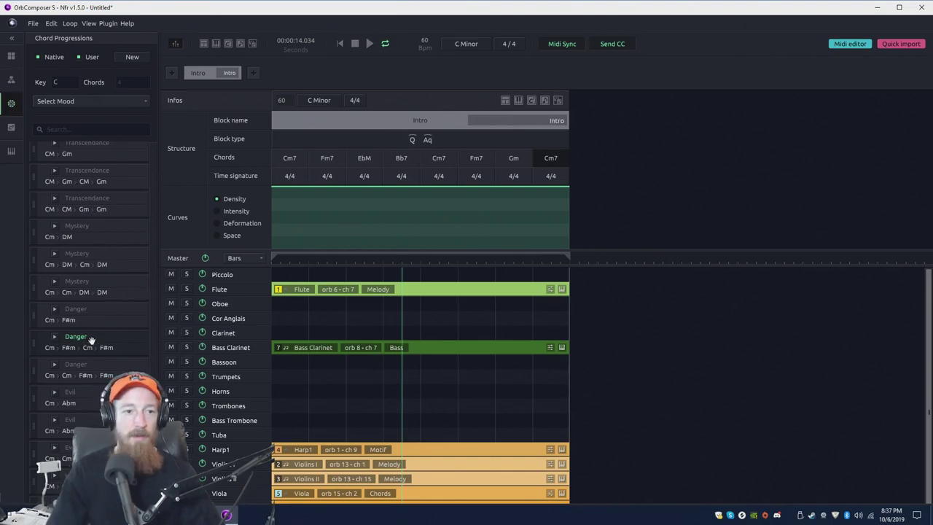
{"action": "left_click", "coordinate": [12, 80]}
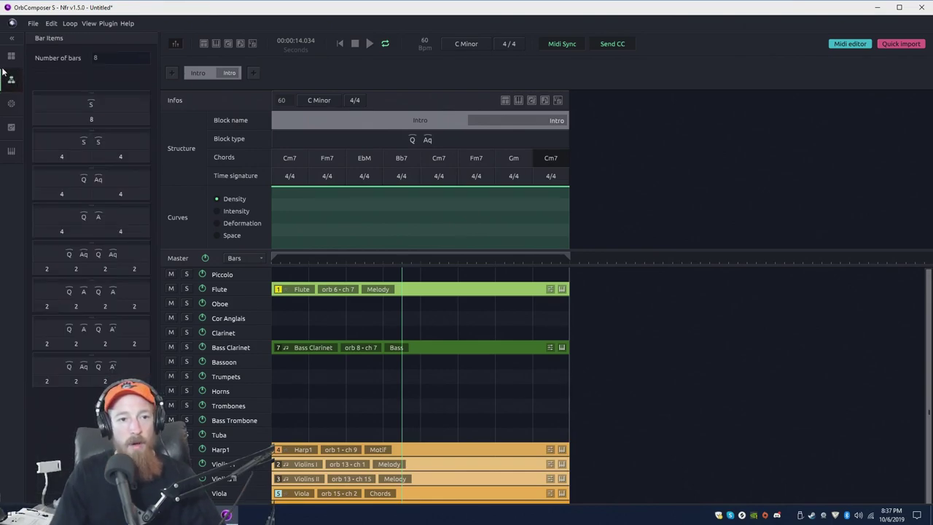
{"action": "left_click", "coordinate": [9, 58]}
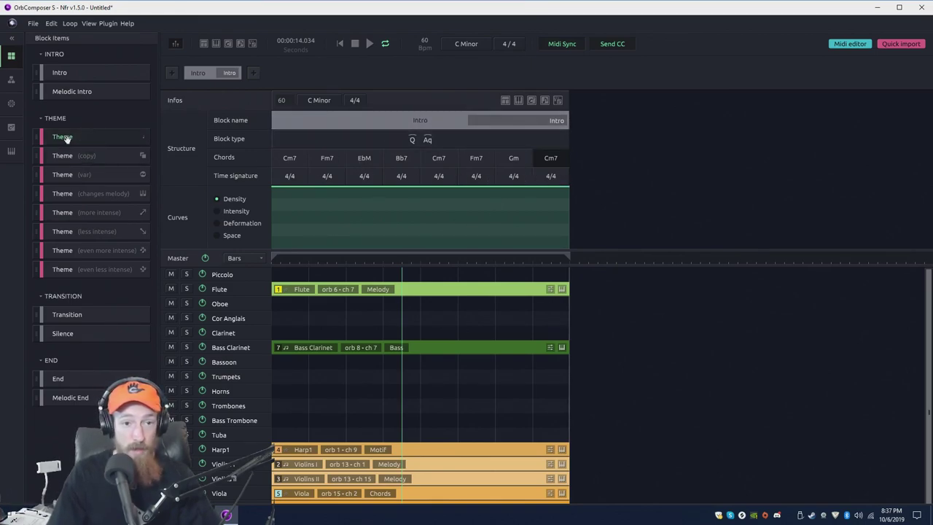
Add a Theme block after the Intro, raise its density, and audition it from the Theme start.
{"action": "left_click_drag", "start_coordinate": [62, 136], "coordinate": [590, 149]}
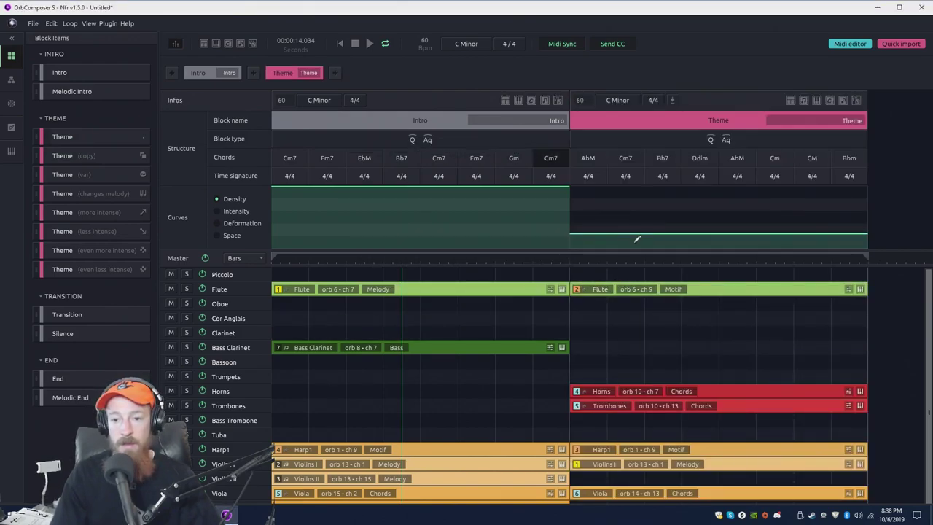
{"action": "mouse_move", "coordinate": [636, 238]}
{"action": "left_mouse_down"}
{"action": "mouse_move", "coordinate": [629, 194]}
{"action": "mouse_move", "coordinate": [629, 211]}
{"action": "left_mouse_up"}
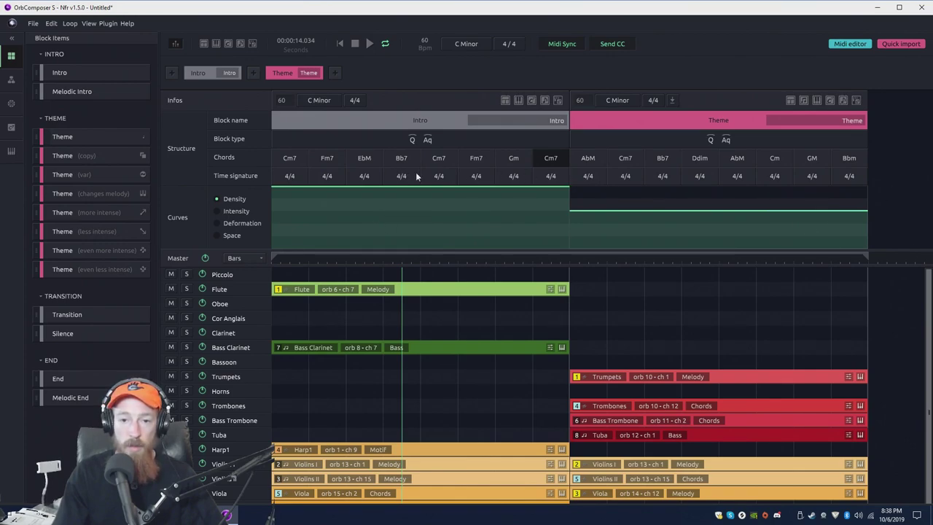
{"action": "scroll", "coordinate": [417, 177], "scroll_direction": "down", "scroll_amount": 5}
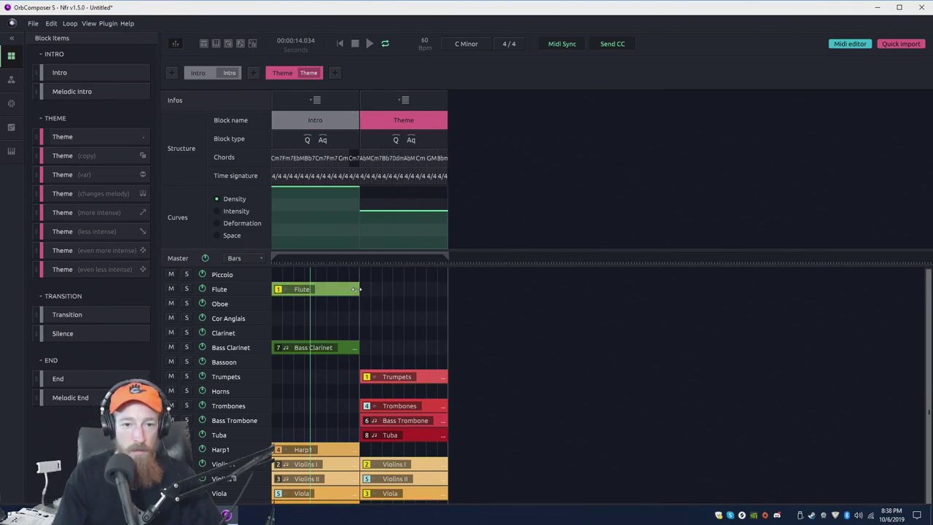
{"action": "left_click", "coordinate": [359, 260]}
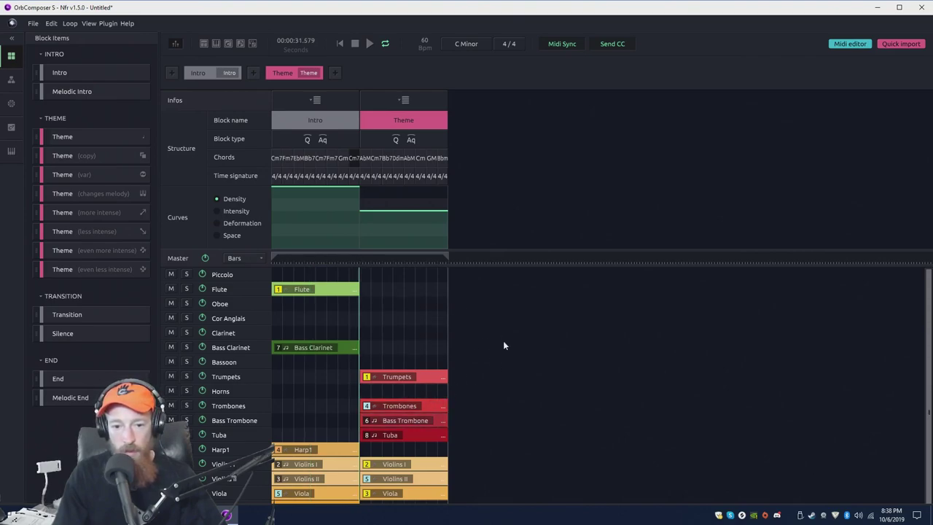
{"action": "scroll", "coordinate": [503, 344], "scroll_direction": "down", "scroll_amount": 1}
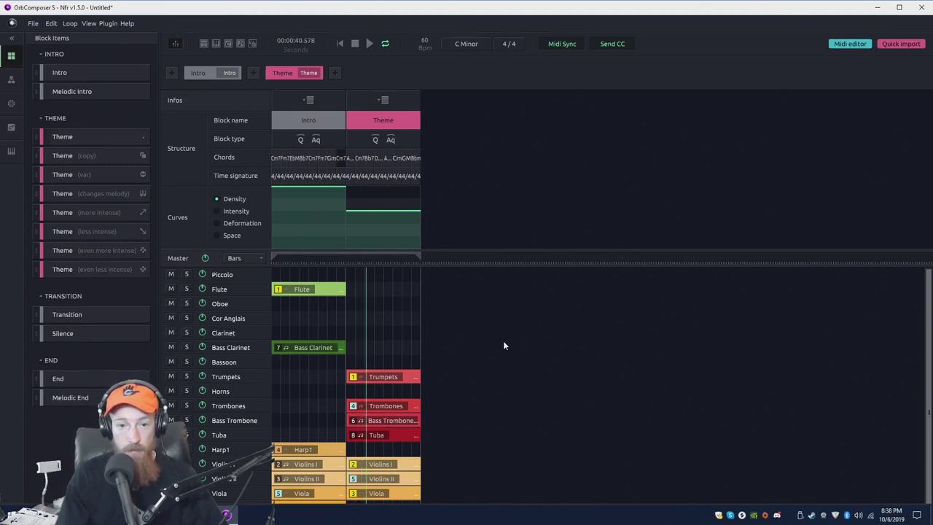
{"action": "scroll", "coordinate": [437, 335], "scroll_direction": "up", "scroll_amount": 3}
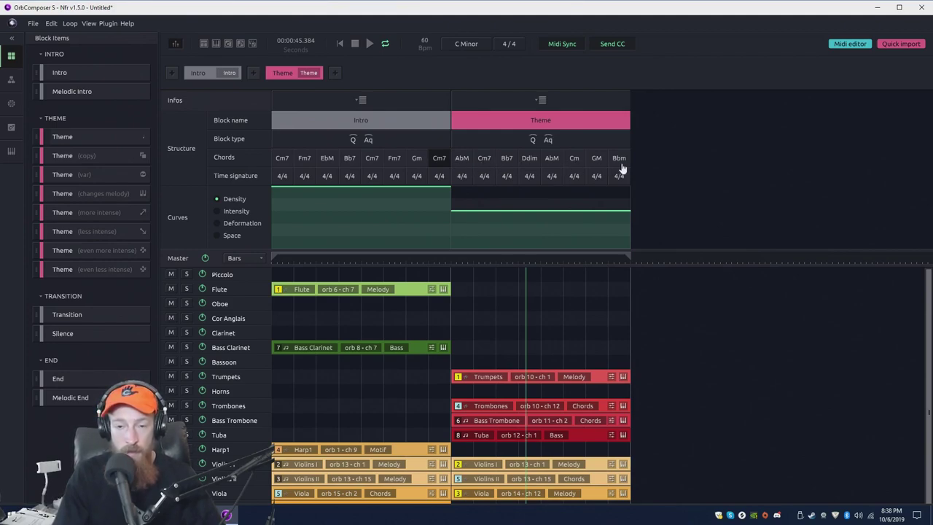
{"action": "left_click", "coordinate": [11, 127]}
{"action": "left_click", "coordinate": [11, 103]}
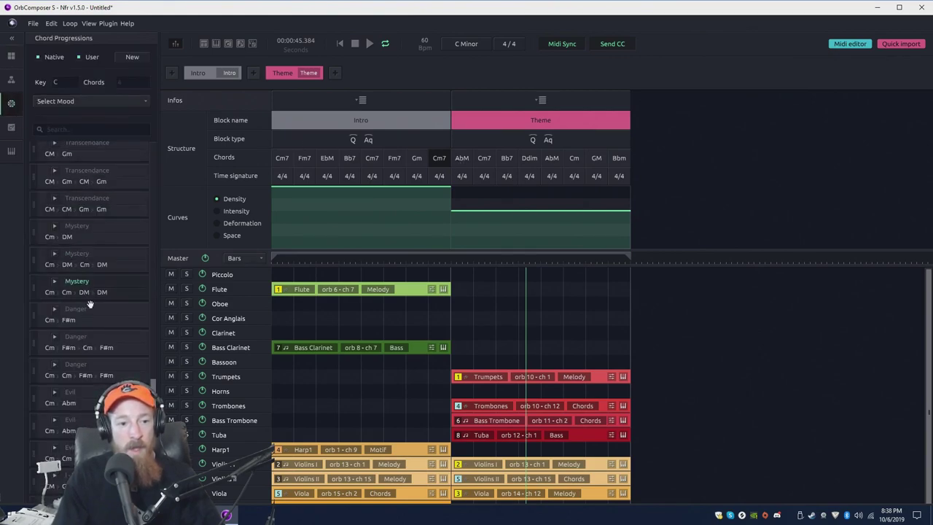
Drop I-vi-IV-V on the Theme's first four chords and another preset on its last four.
{"action": "scroll", "coordinate": [91, 291], "scroll_direction": "down", "scroll_amount": 1}
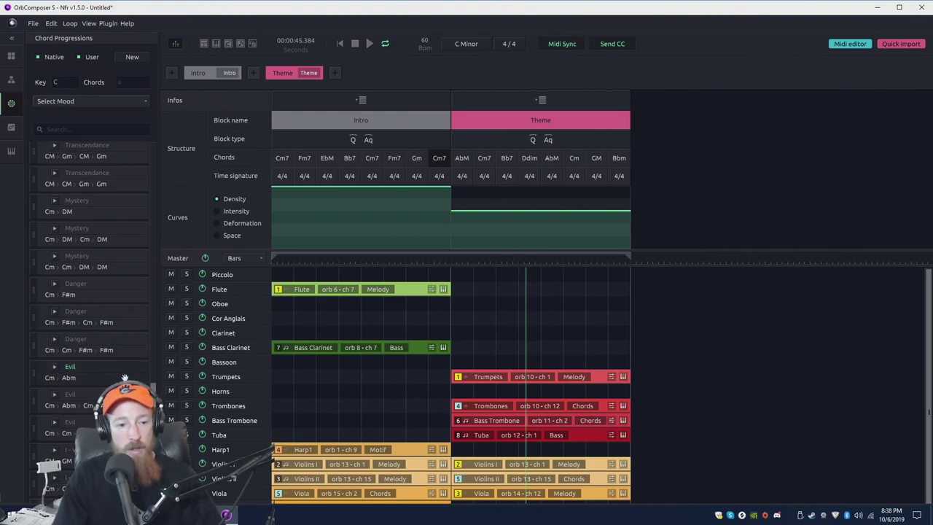
{"action": "scroll", "coordinate": [122, 353], "scroll_direction": "down", "scroll_amount": 5}
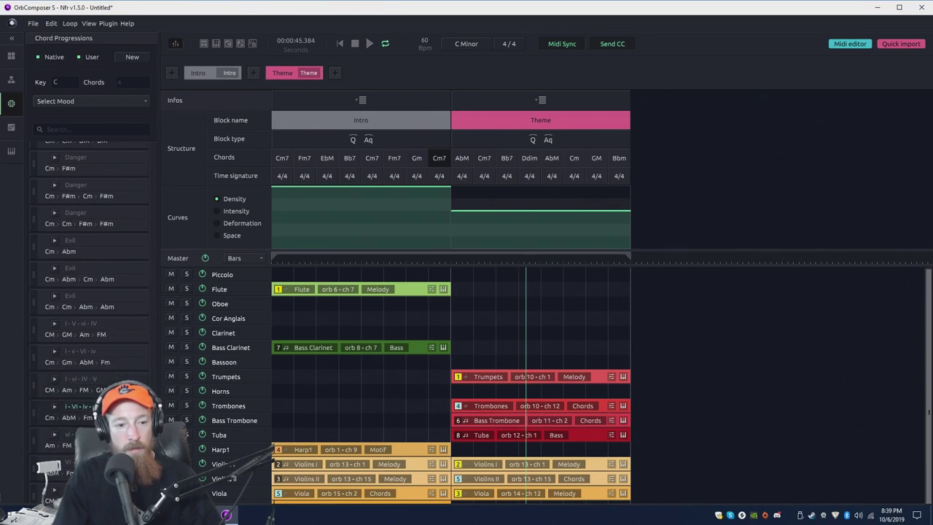
{"action": "left_click_drag", "start_coordinate": [79, 383], "coordinate": [462, 159]}
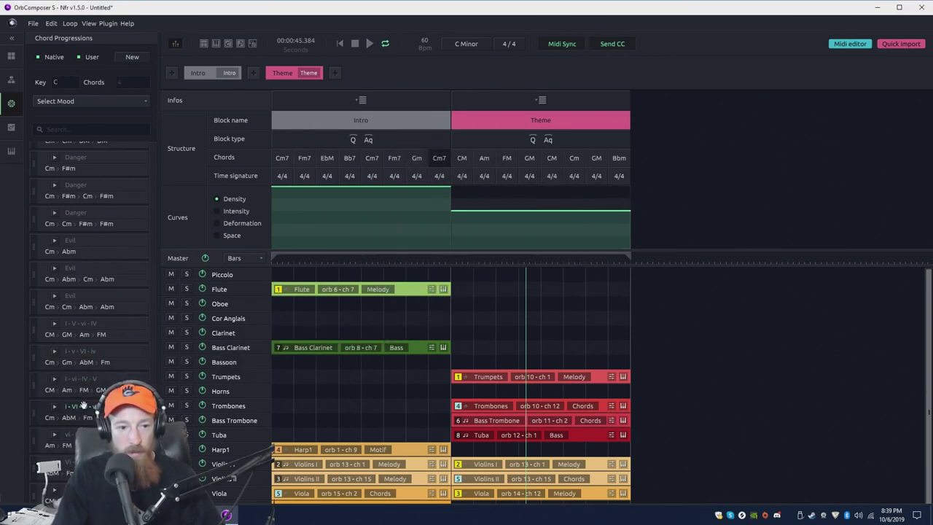
{"action": "left_click_drag", "start_coordinate": [87, 409], "coordinate": [553, 166]}
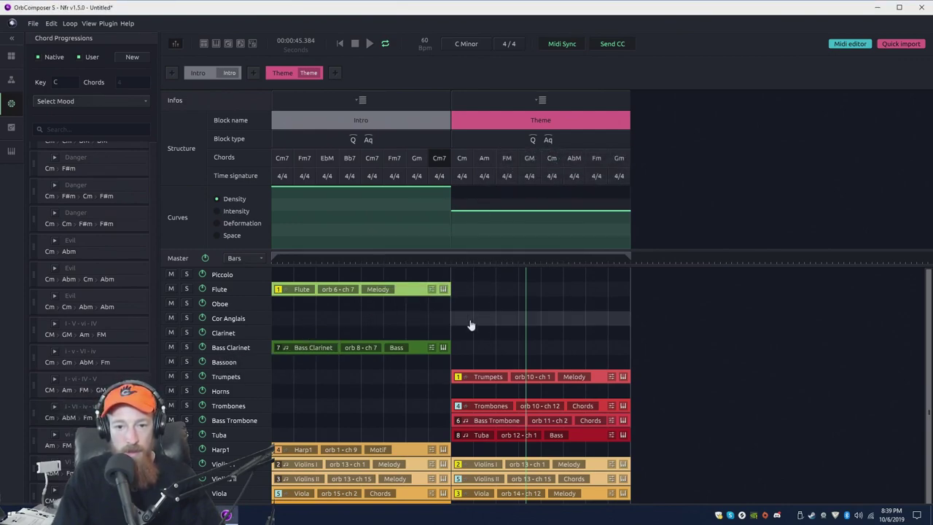
{"action": "left_click", "coordinate": [450, 259]}
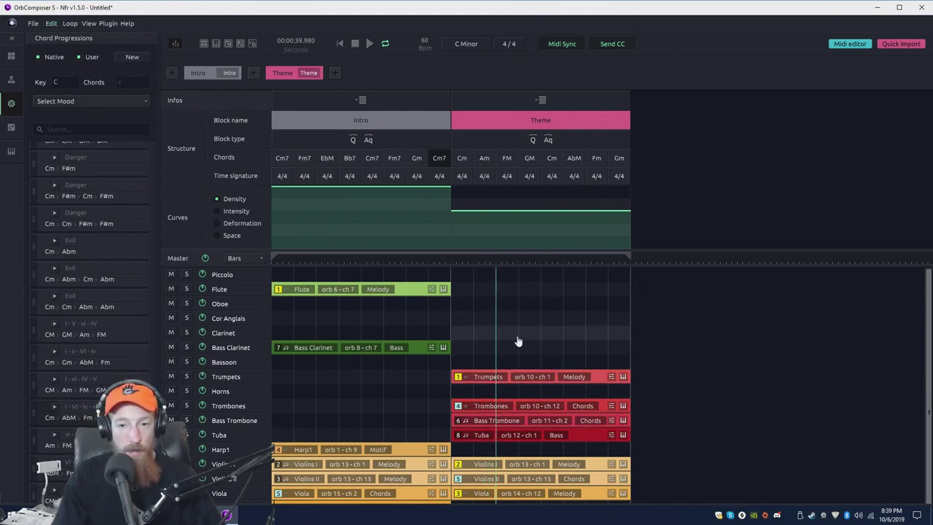
Raise the Theme's density and apply I-V-vi-IV so it opens CM–GM–Am–FM.
{"action": "left_click", "coordinate": [499, 205]}
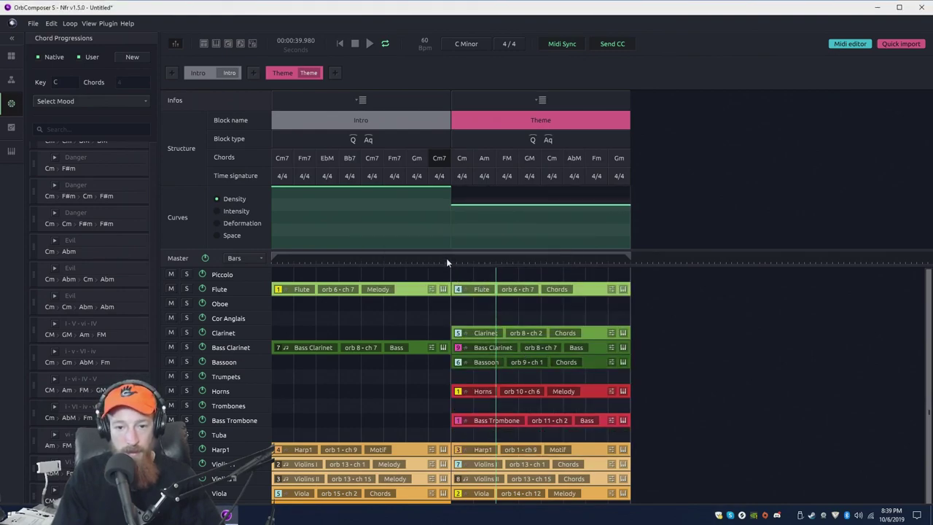
{"action": "left_click", "coordinate": [450, 263]}
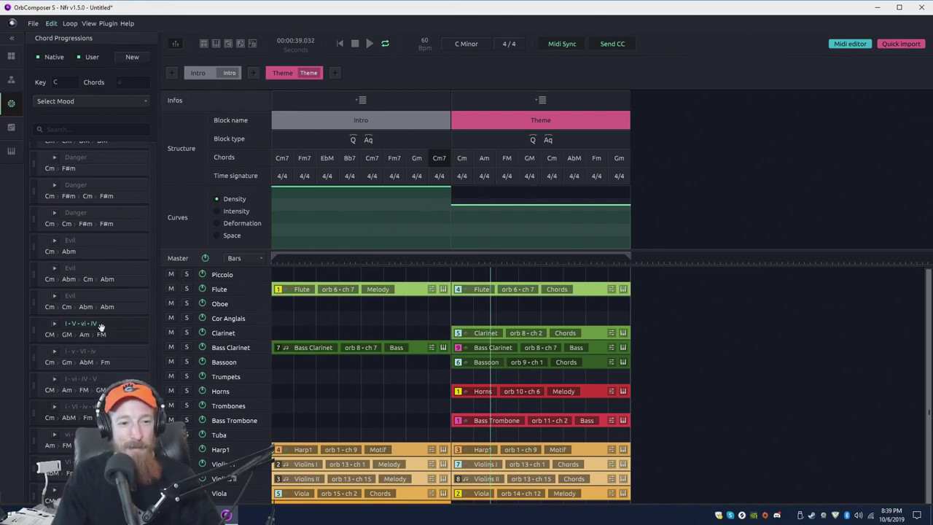
{"action": "left_click_drag", "start_coordinate": [100, 328], "coordinate": [462, 162]}
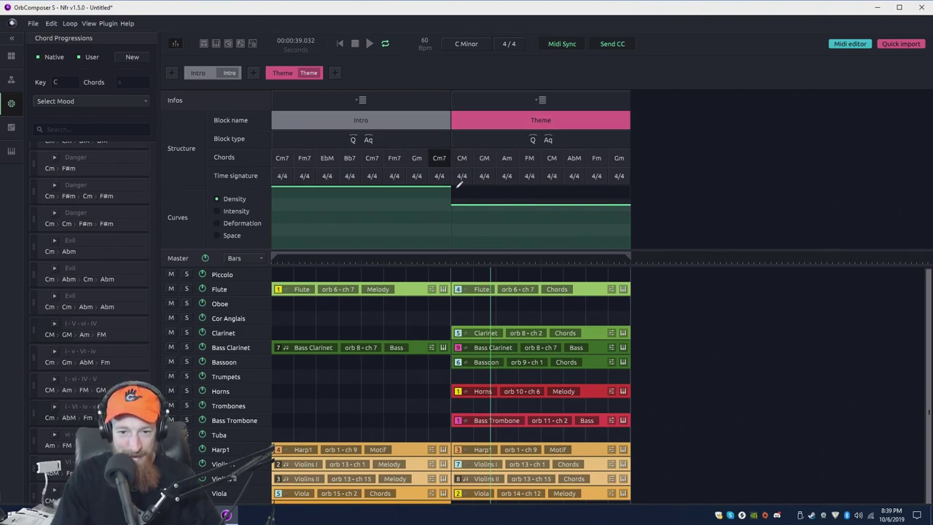
{"action": "left_click", "coordinate": [451, 254]}
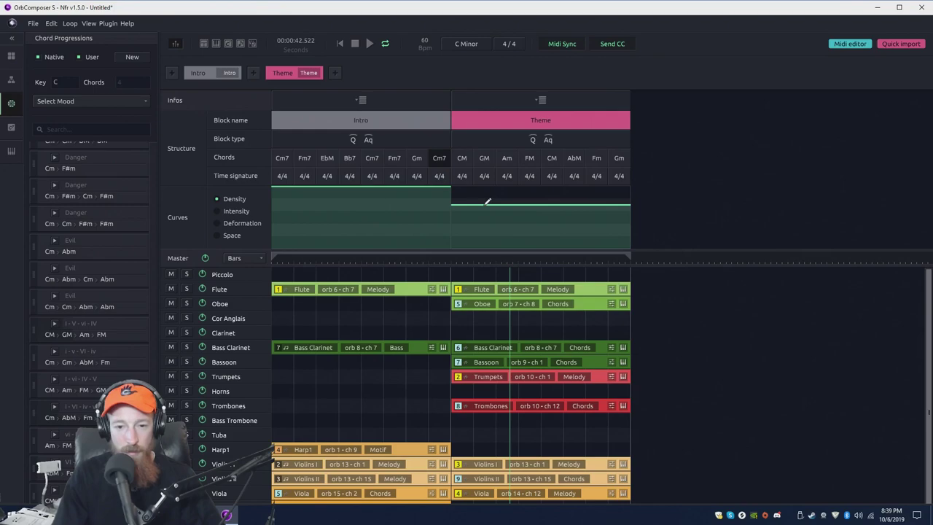
{"action": "left_click", "coordinate": [451, 258]}
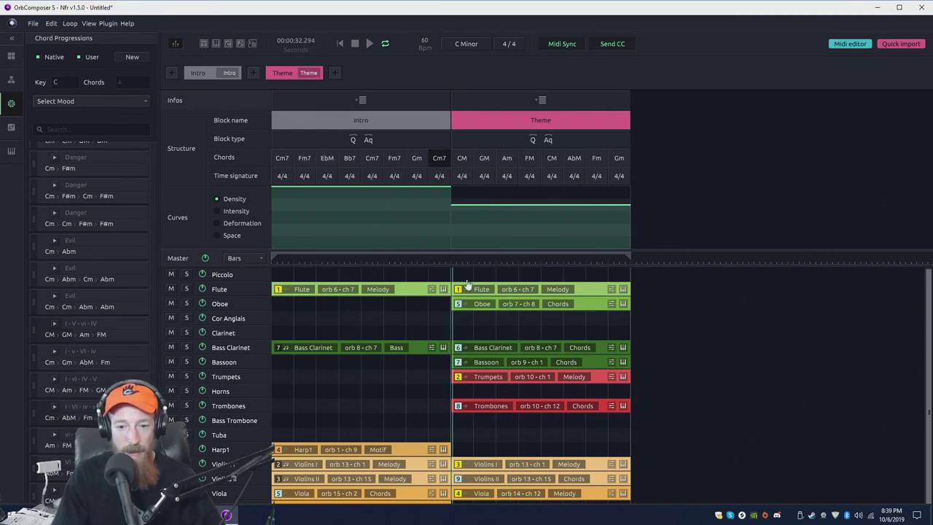
Lower the Theme's density to regenerate its parts and play it from the start.
{"action": "left_click", "coordinate": [480, 209]}
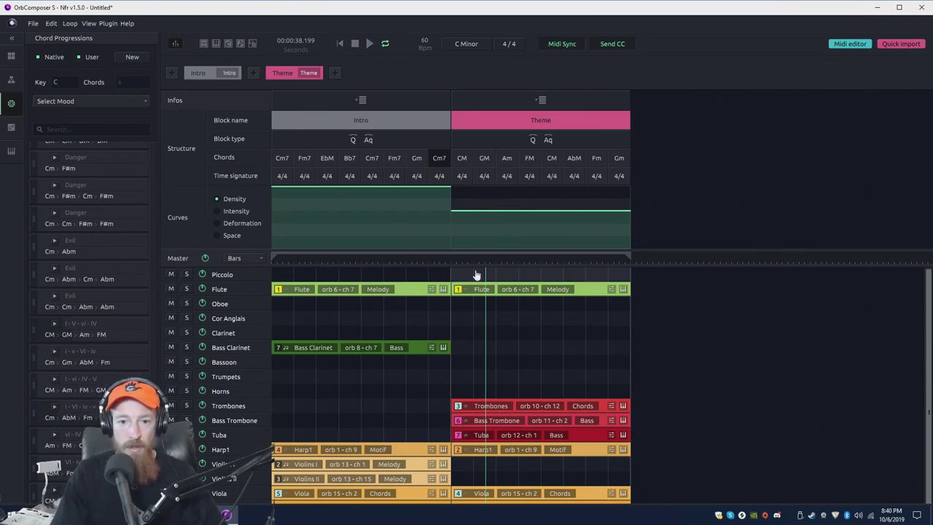
{"action": "left_click", "coordinate": [451, 261]}
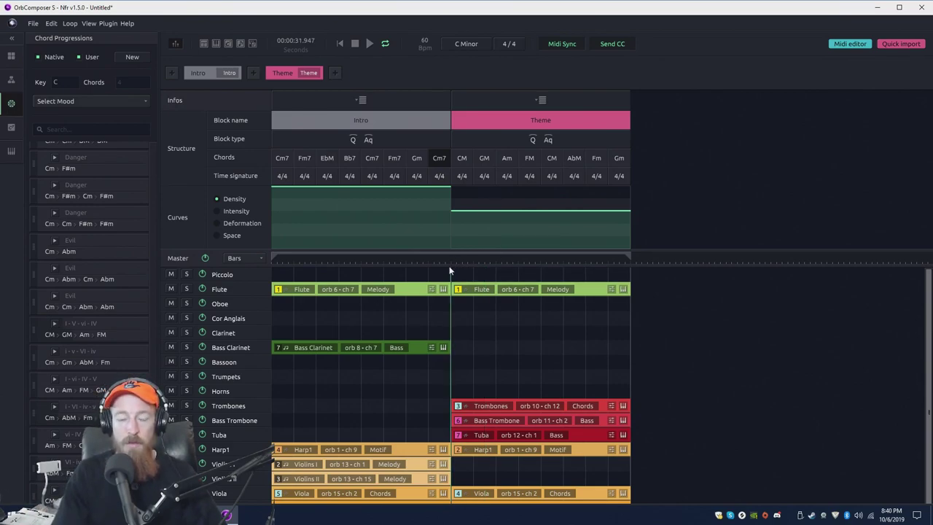
{"action": "key", "text": "space"}
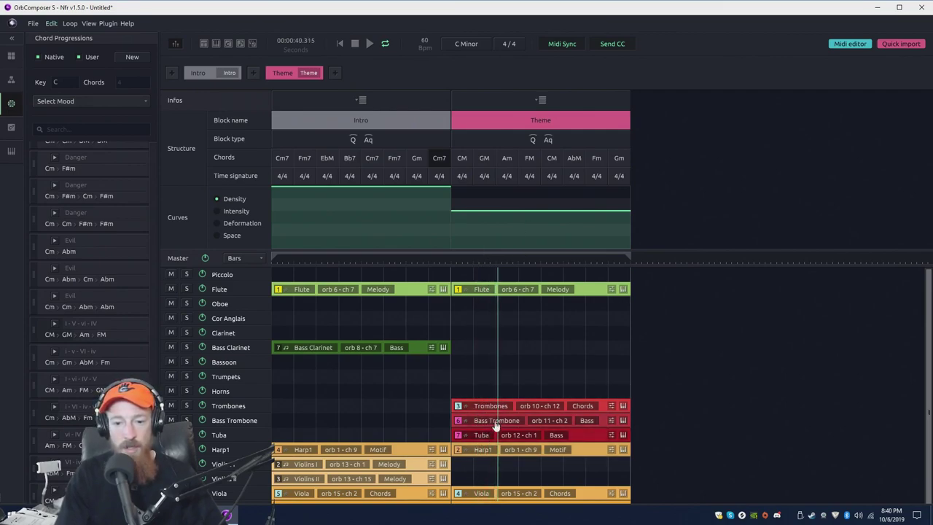
{"action": "scroll", "coordinate": [699, 362], "scroll_direction": "down", "scroll_amount": 2}
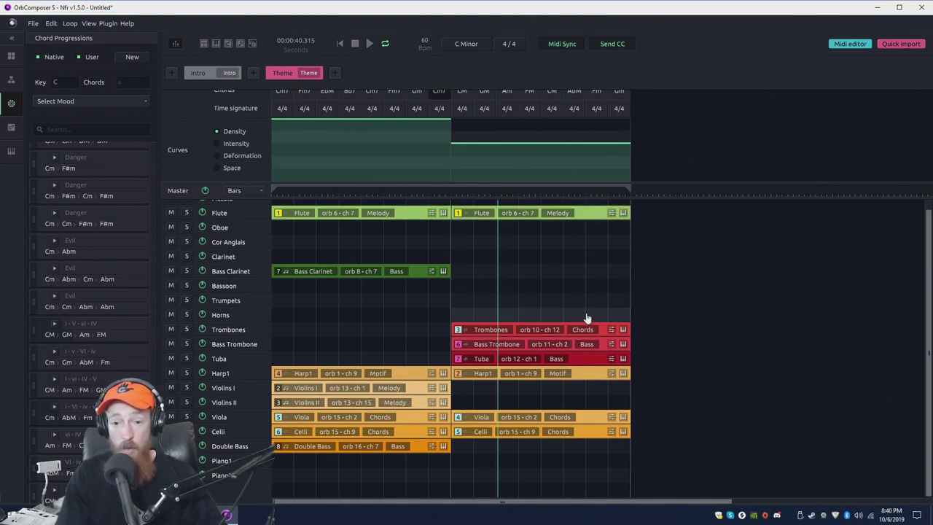
{"action": "left_click", "coordinate": [583, 371]}
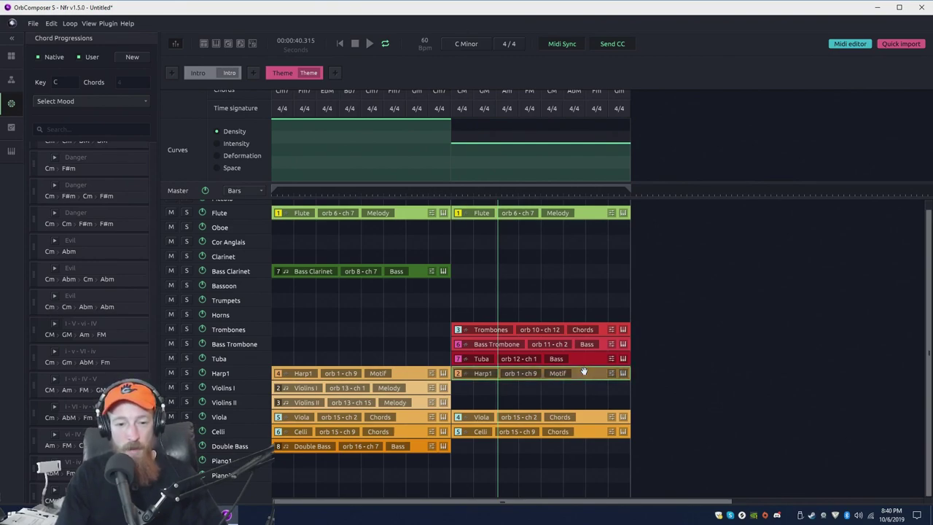
{"action": "left_click", "coordinate": [447, 193]}
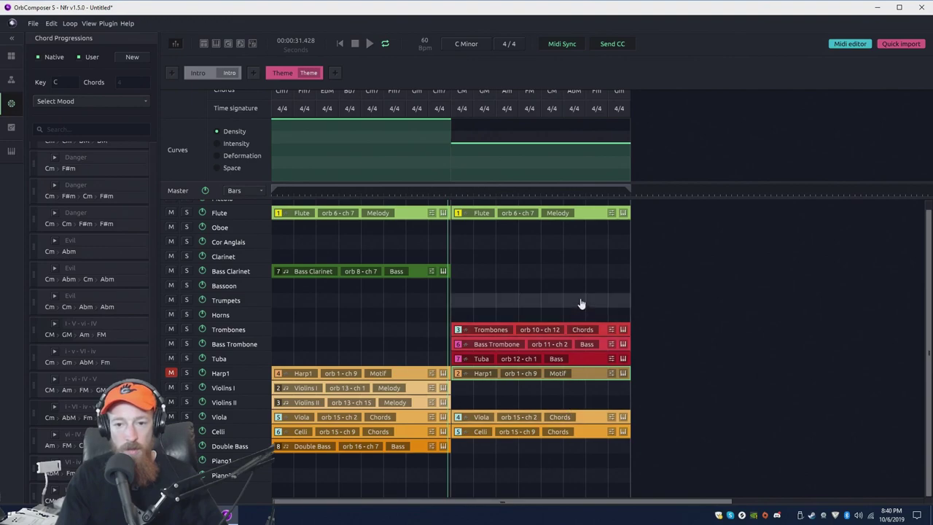
{"action": "scroll", "coordinate": [577, 291], "scroll_direction": "up", "scroll_amount": 2}
{"action": "scroll", "coordinate": [569, 291], "scroll_direction": "down", "scroll_amount": 2}
{"action": "key", "text": "space"}
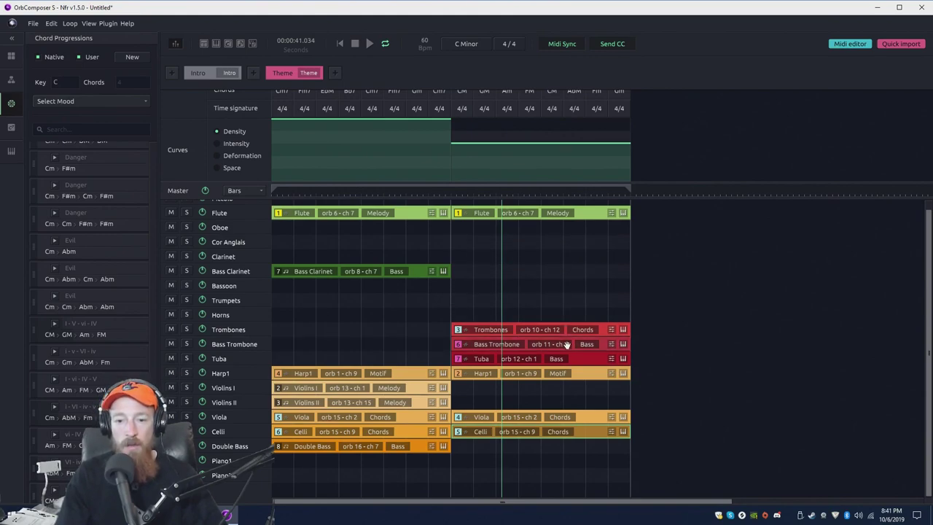
{"action": "left_click", "coordinate": [610, 329]}
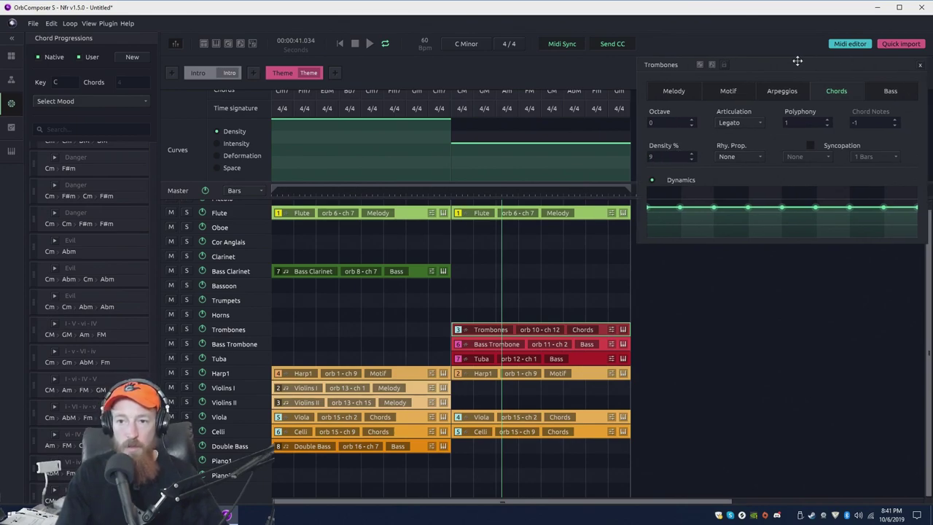
Move the Trombones settings window slightly left, then close it.
{"action": "left_click_drag", "start_coordinate": [811, 62], "coordinate": [767, 64]}
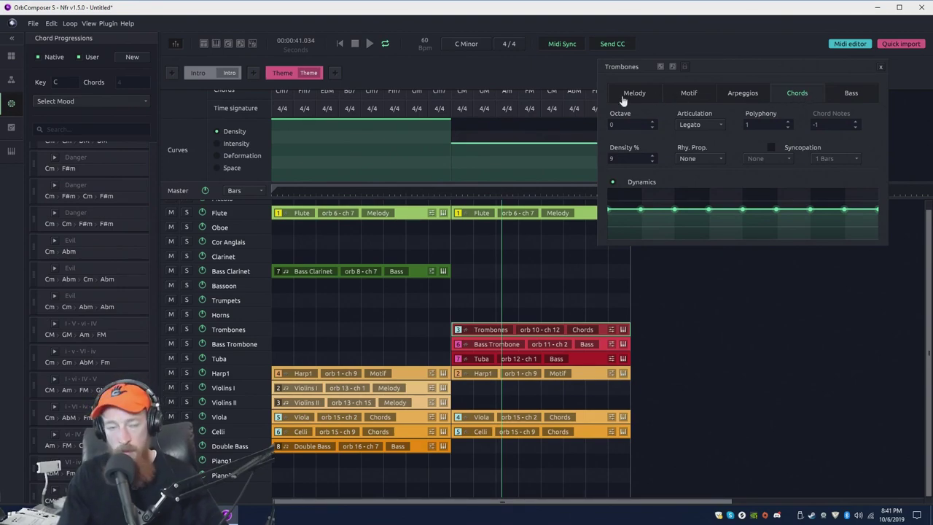
{"action": "left_click", "coordinate": [881, 70]}
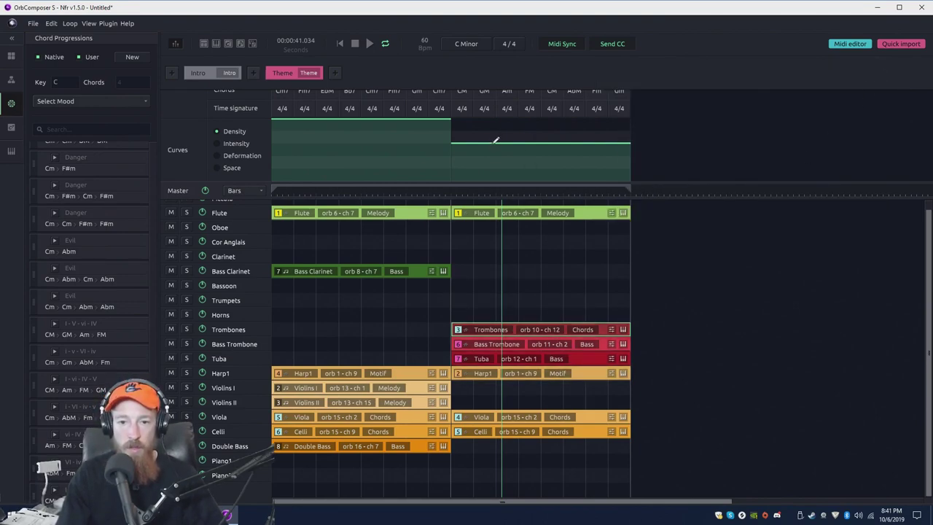
Lower the Theme's Density curve, reshape its Space curve across the bars, and regenerate its parts.
{"action": "left_click_drag", "start_coordinate": [493, 143], "coordinate": [492, 168]}
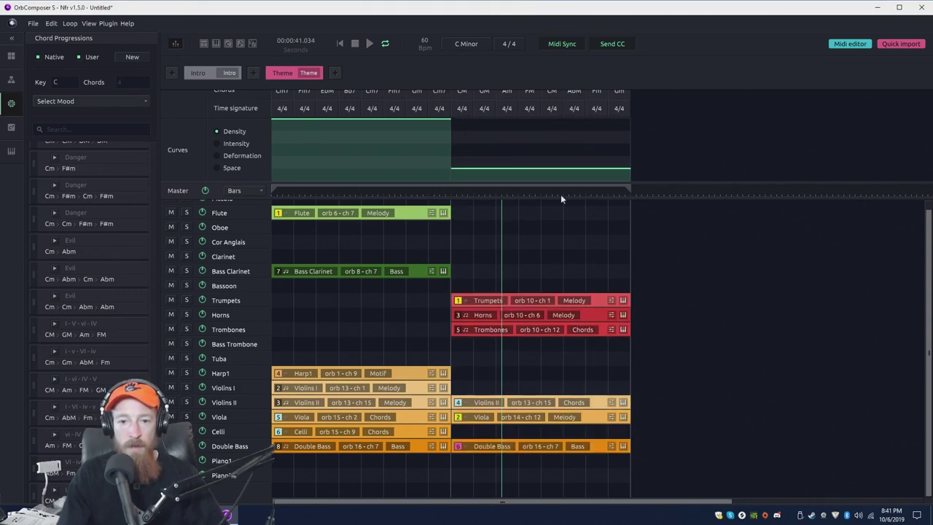
{"action": "left_click", "coordinate": [450, 195]}
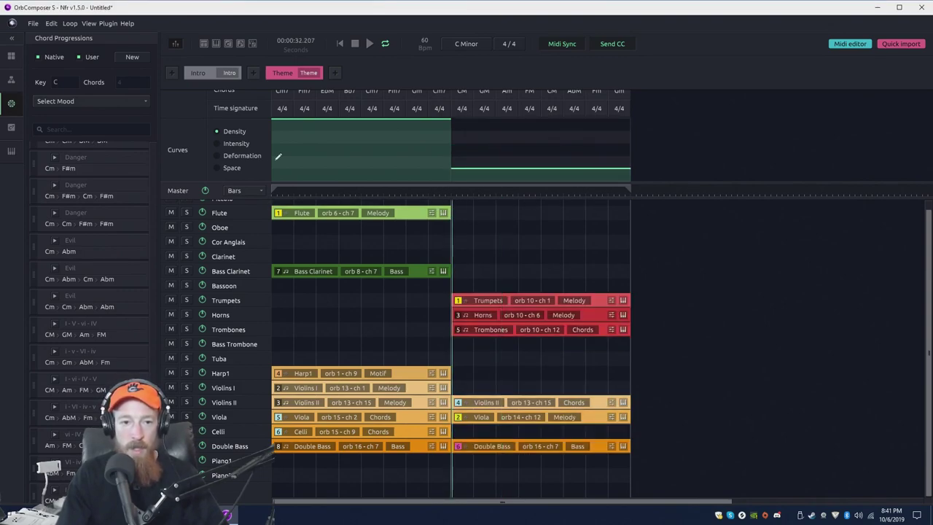
{"action": "left_click", "coordinate": [216, 169]}
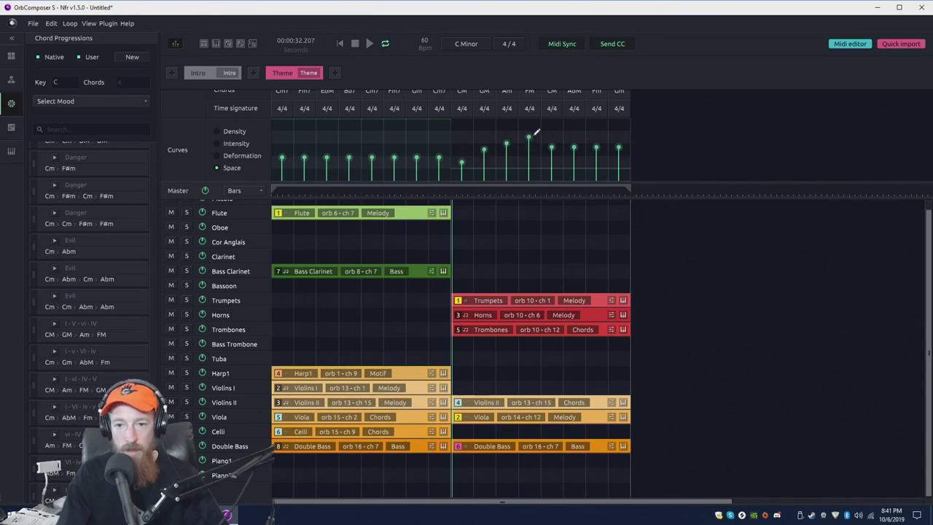
{"action": "mouse_move", "coordinate": [536, 131]}
{"action": "left_mouse_down"}
{"action": "mouse_move", "coordinate": [613, 140]}
{"action": "mouse_move", "coordinate": [646, 160]}
{"action": "left_mouse_up"}
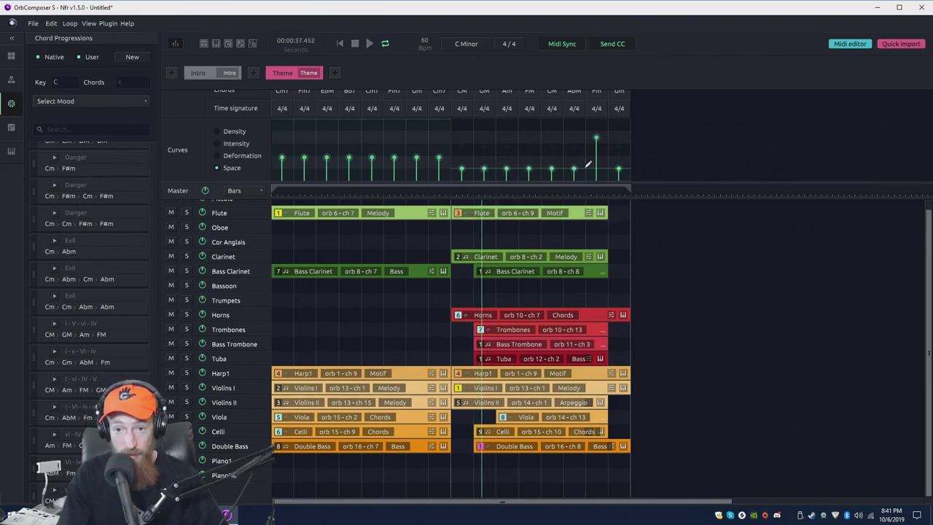
{"action": "left_click", "coordinate": [452, 191]}
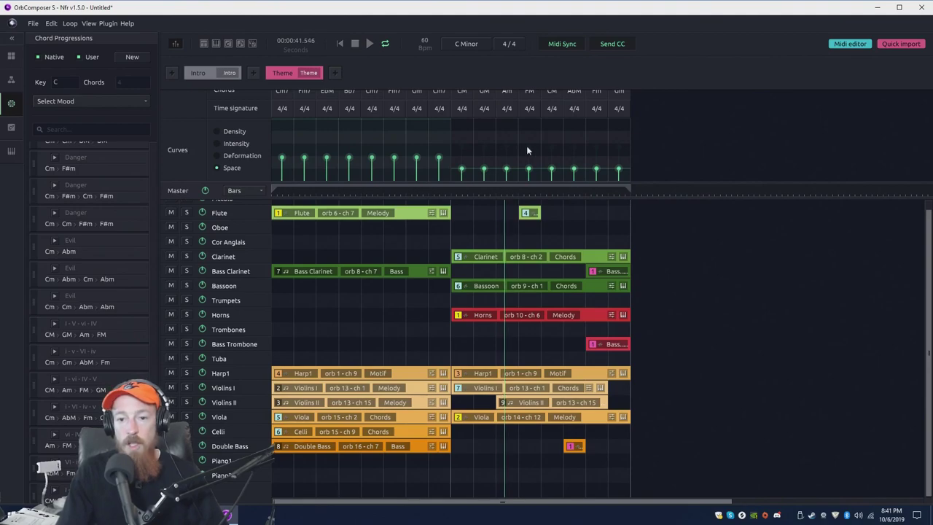
{"action": "scroll", "coordinate": [707, 280], "scroll_direction": "up", "scroll_amount": 2}
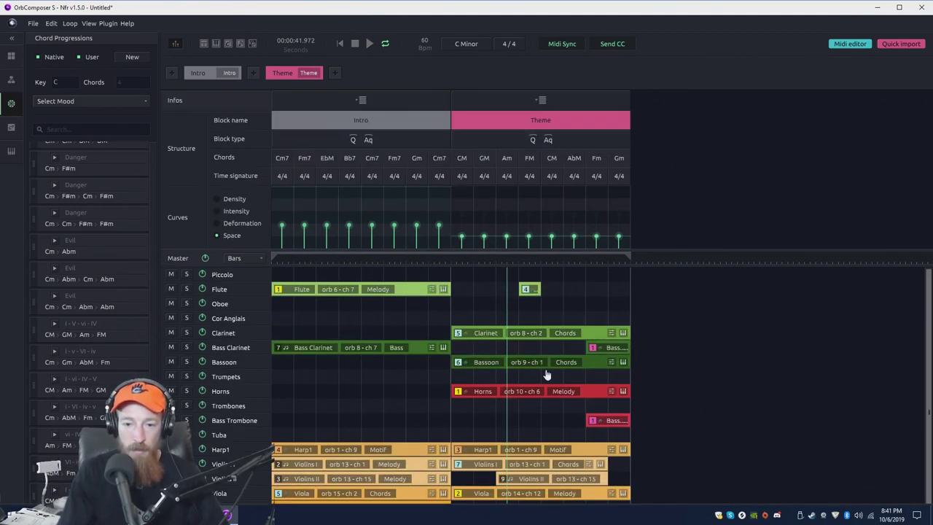
{"action": "left_click", "coordinate": [537, 145]}
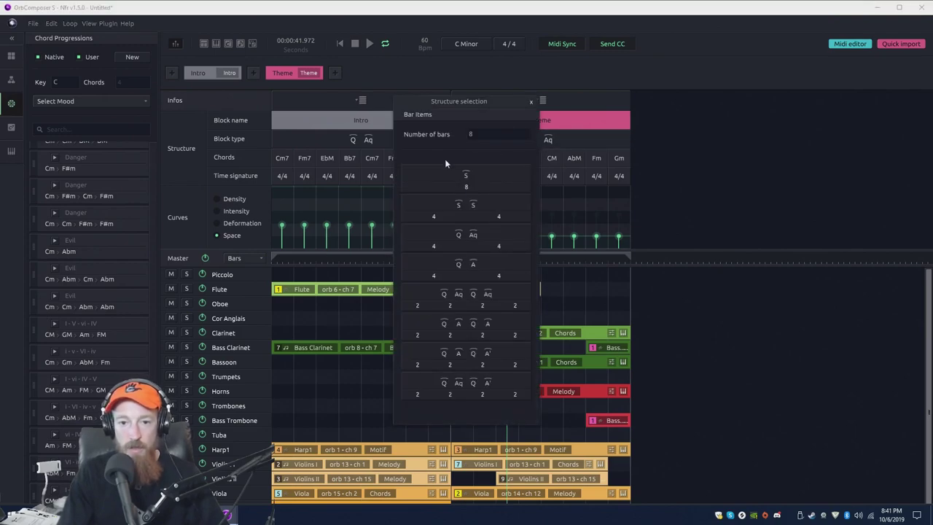
Make the Theme a single 8-bar S block and regenerate its instrument tracks.
{"action": "left_click", "coordinate": [463, 179]}
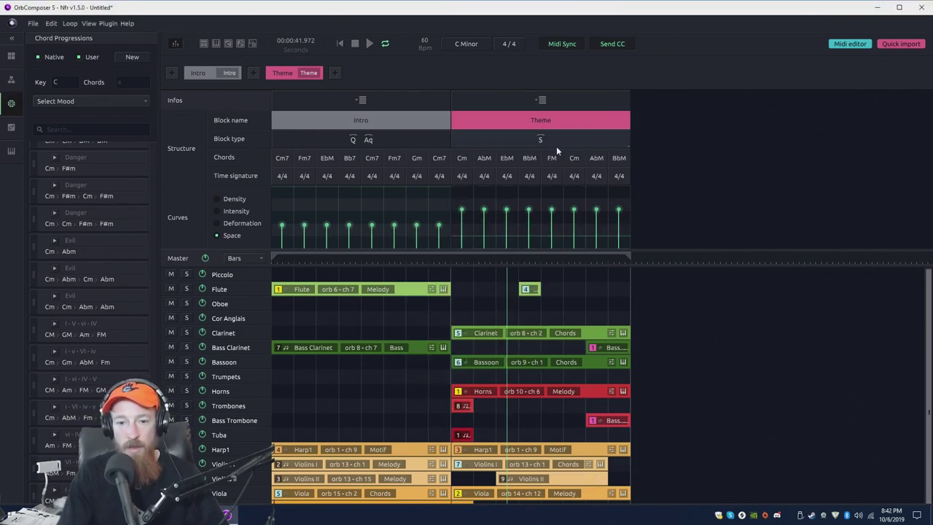
{"action": "left_click", "coordinate": [451, 259]}
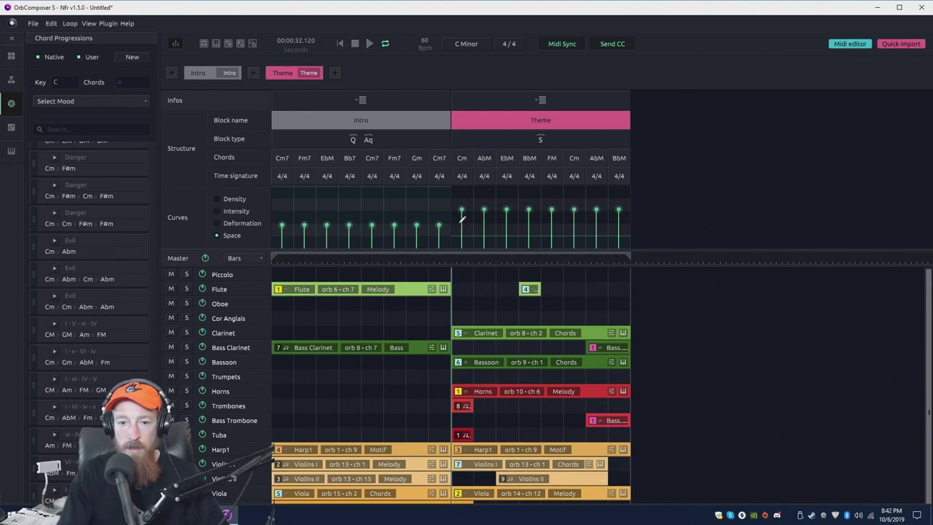
{"action": "left_click", "coordinate": [551, 228]}
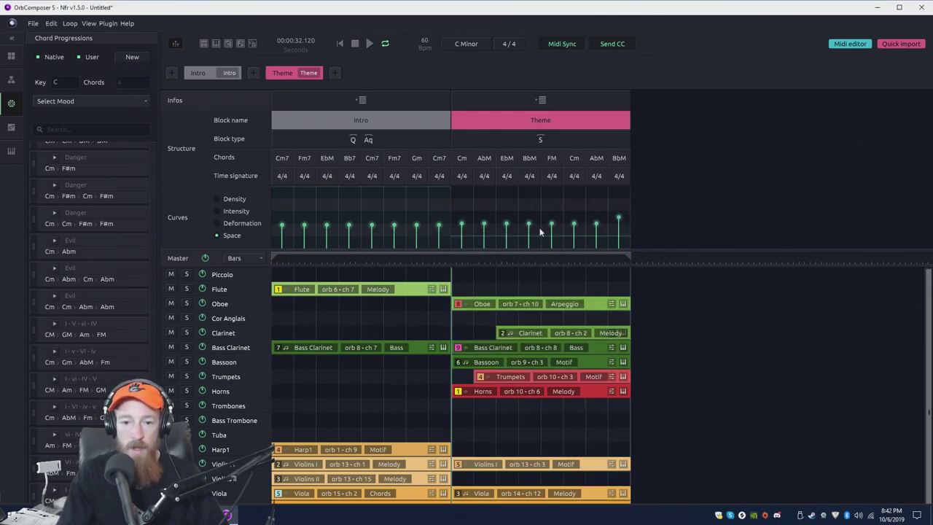
Show the Intensity curve and play the arrangement from the Theme to hear the changes.
{"action": "left_click", "coordinate": [237, 211]}
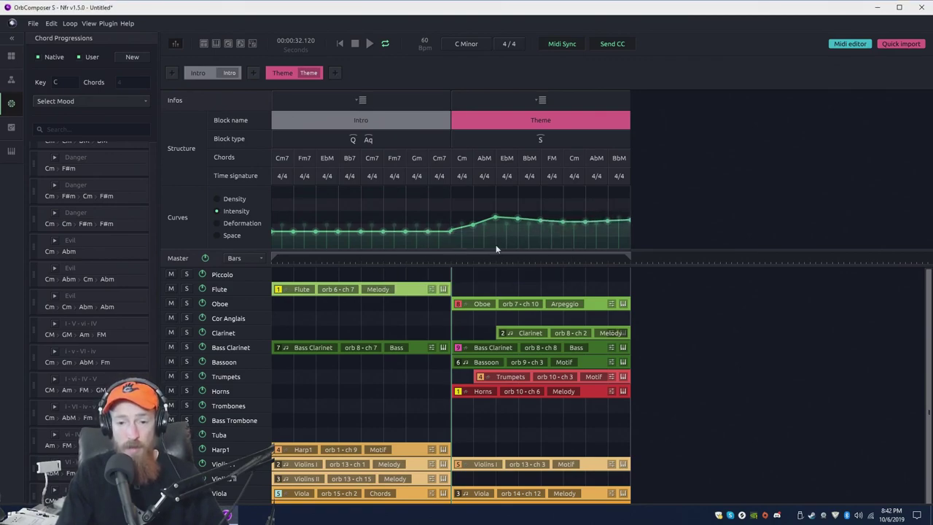
{"action": "left_click", "coordinate": [451, 263]}
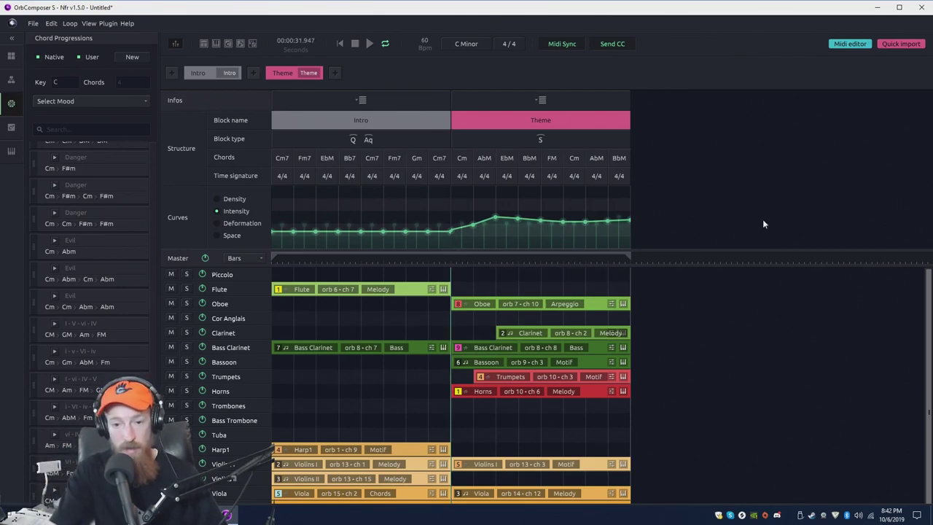
{"action": "key", "text": "space"}
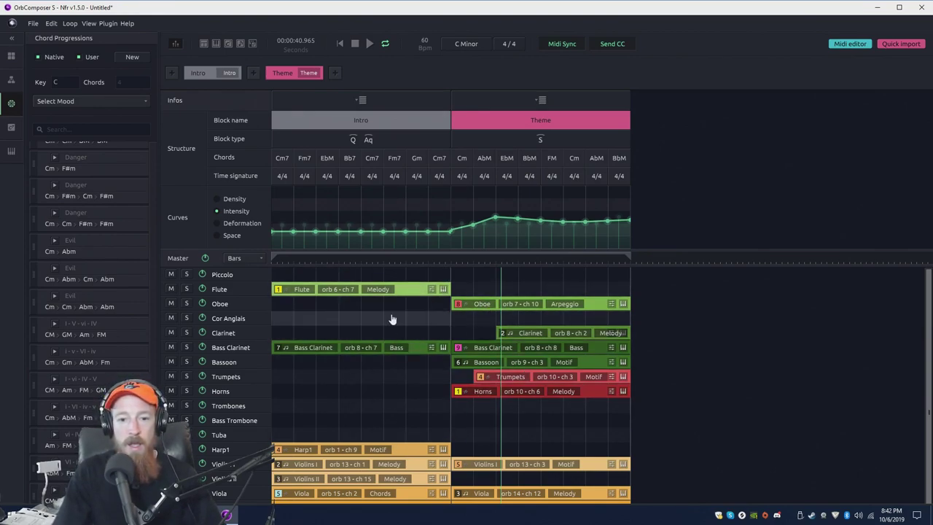
{"action": "scroll", "coordinate": [474, 387], "scroll_direction": "down", "scroll_amount": 2}
{"action": "scroll", "coordinate": [396, 423], "scroll_direction": "up", "scroll_amount": 2}
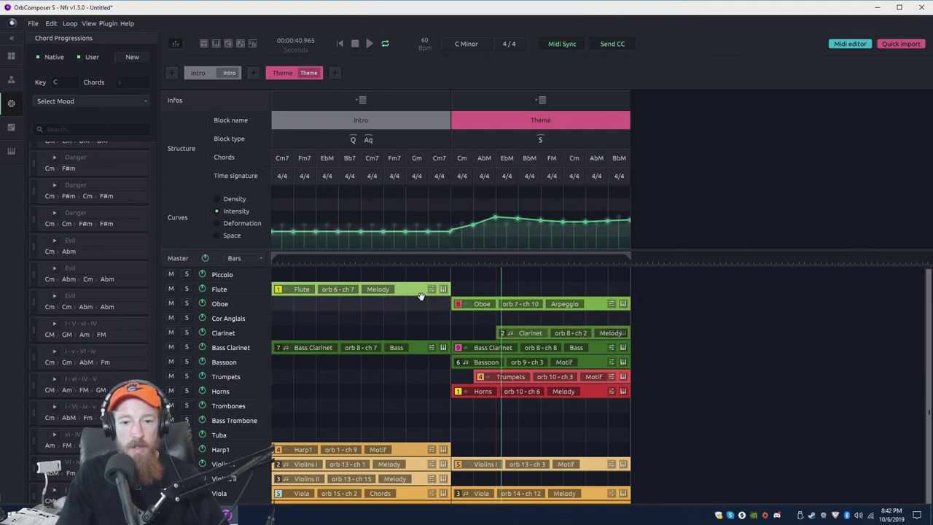
Start a File > Export MIDI and browse to Documents > Orb Midi.
{"action": "left_click", "coordinate": [34, 24]}
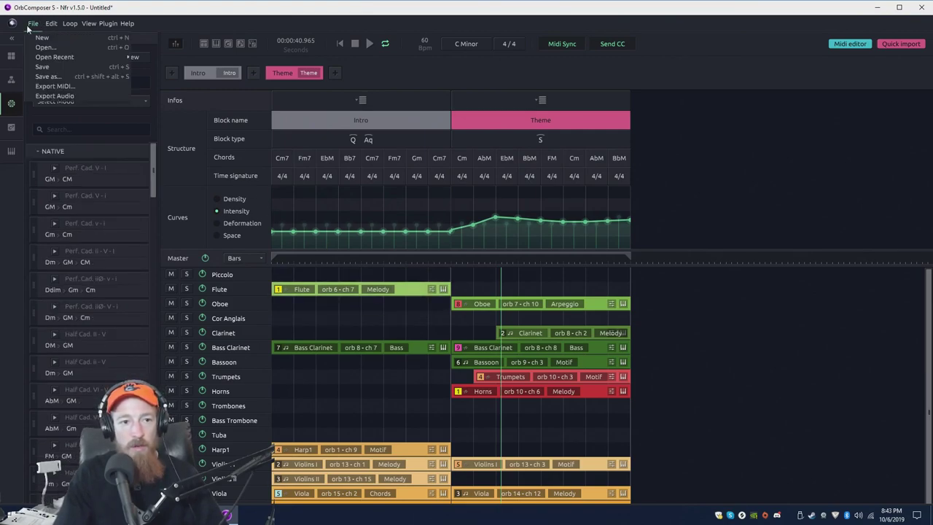
{"action": "left_click", "coordinate": [64, 87]}
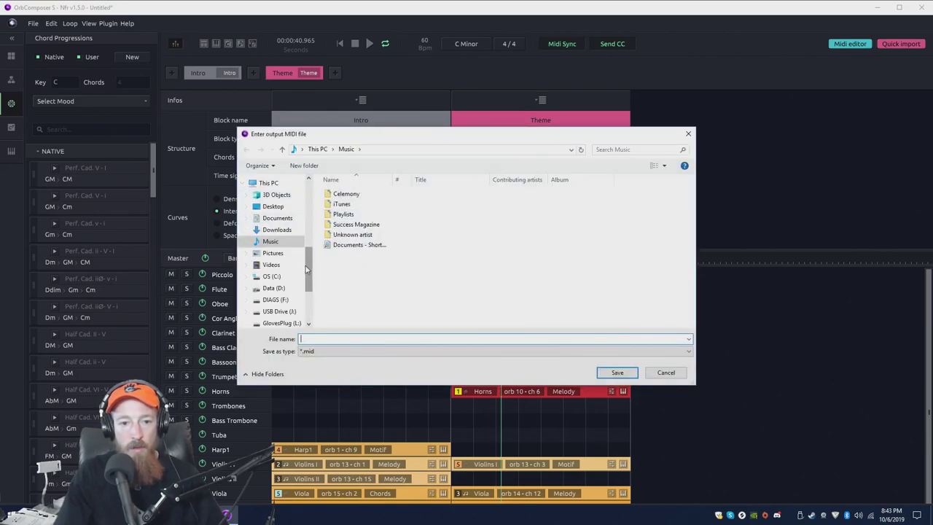
{"action": "scroll", "coordinate": [306, 269], "scroll_direction": "down", "scroll_amount": 2}
{"action": "scroll", "coordinate": [286, 271], "scroll_direction": "up", "scroll_amount": 4}
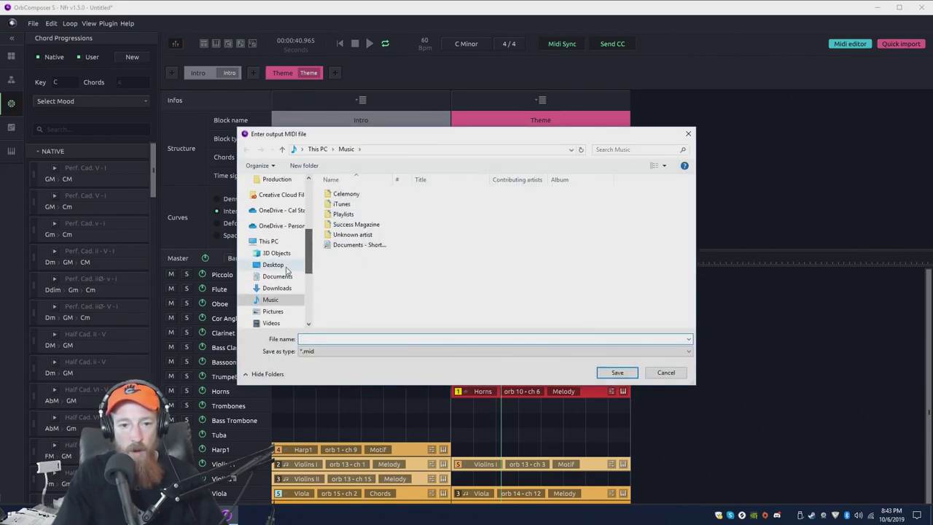
{"action": "left_click", "coordinate": [277, 276]}
{"action": "scroll", "coordinate": [379, 281], "scroll_direction": "down", "scroll_amount": 6}
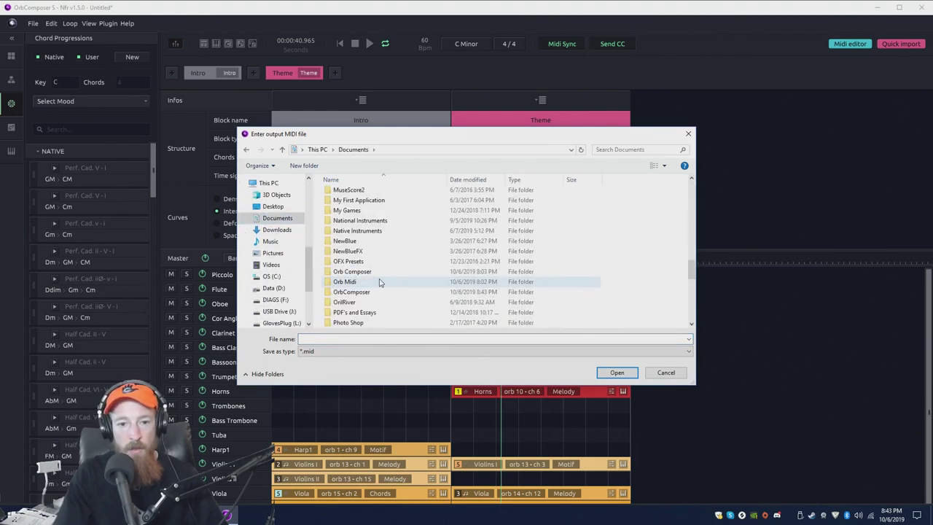
{"action": "double_click", "coordinate": [379, 282]}
Name the export 'Project 2', create a Project 2 folder, and save it inside.
{"action": "left_click", "coordinate": [368, 340]}
{"action": "type", "text": "Project 2"}
{"action": "right_click", "coordinate": [369, 256]}
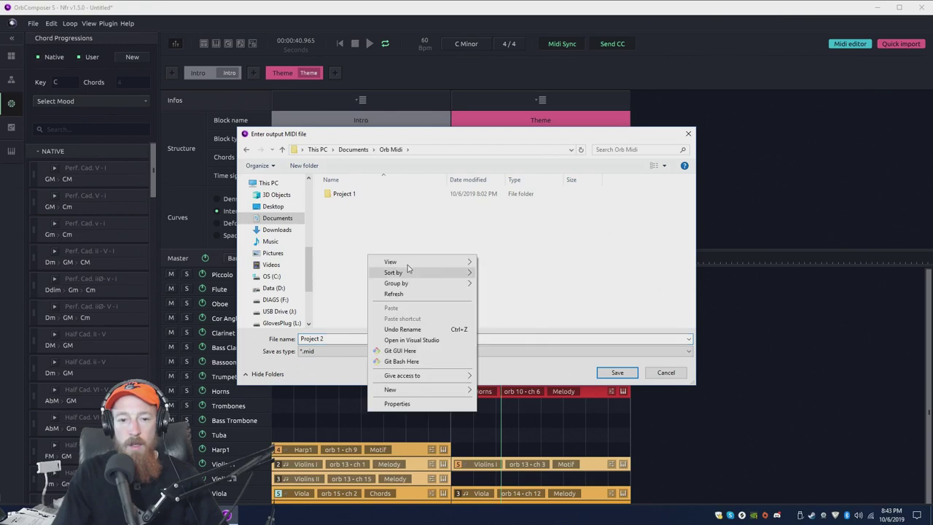
{"action": "mouse_move", "coordinate": [456, 390]}
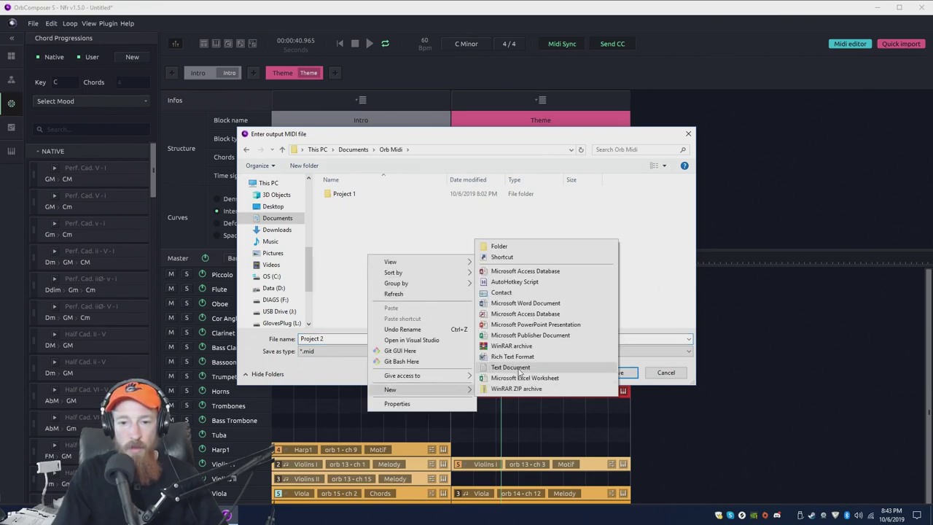
{"action": "left_click", "coordinate": [523, 248]}
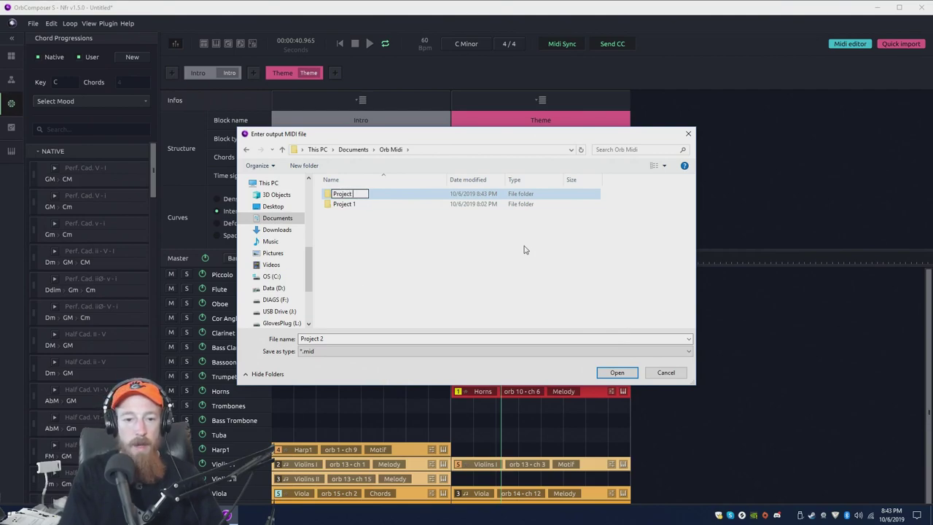
{"action": "key", "text": "Return"}
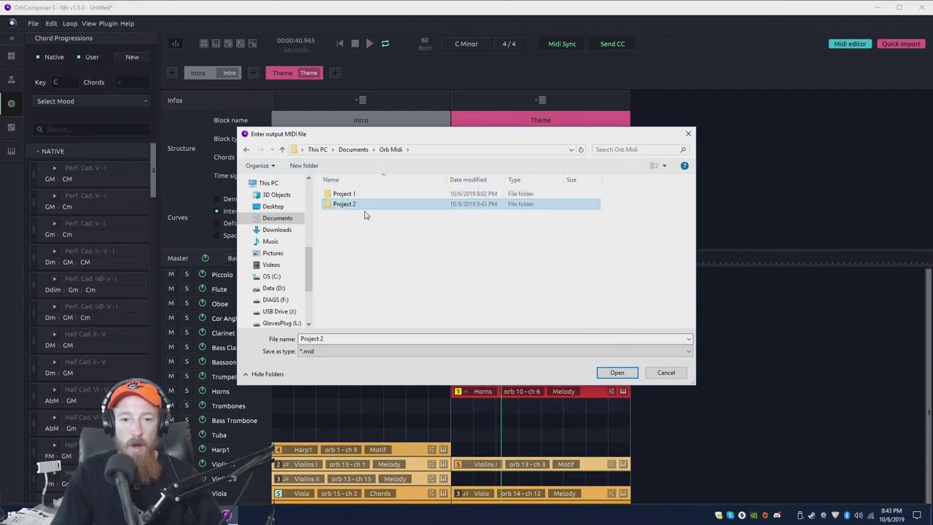
{"action": "double_click", "coordinate": [361, 206]}
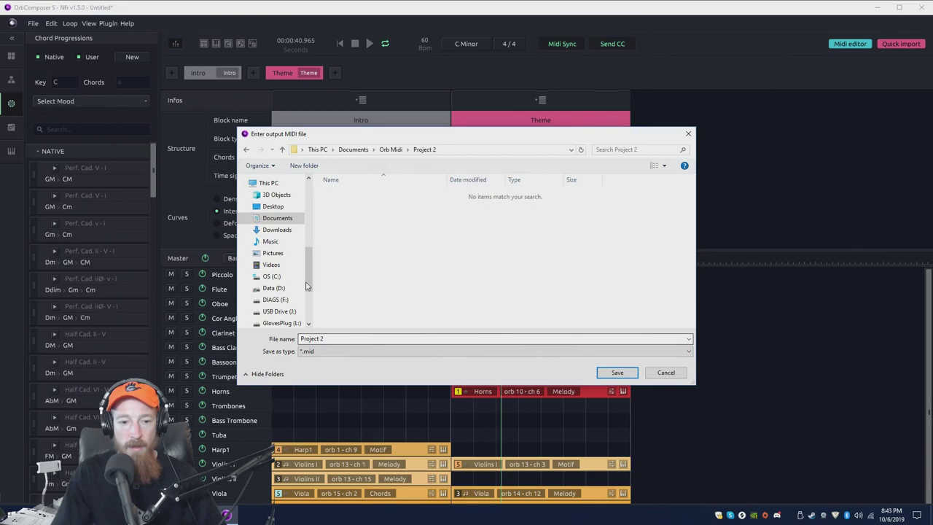
{"action": "left_click", "coordinate": [616, 372]}
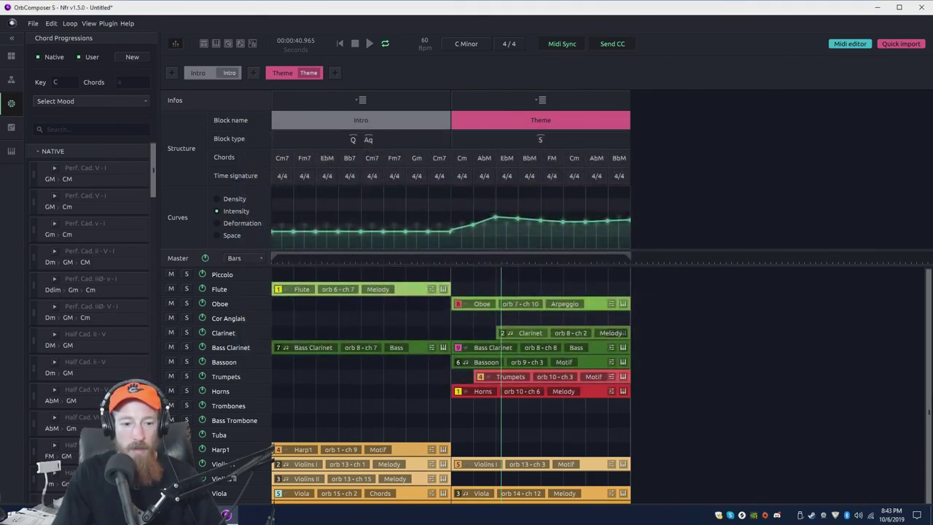
In FL Studio, start File > Import > MIDI file, discarding unsaved changes to Project 1.flp.
{"action": "left_click", "coordinate": [41, 461]}
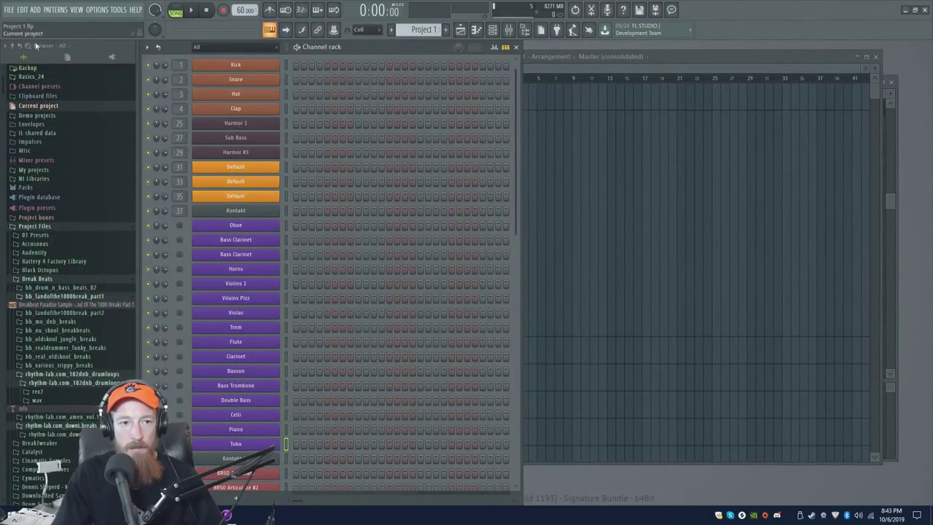
{"action": "left_click", "coordinate": [10, 10]}
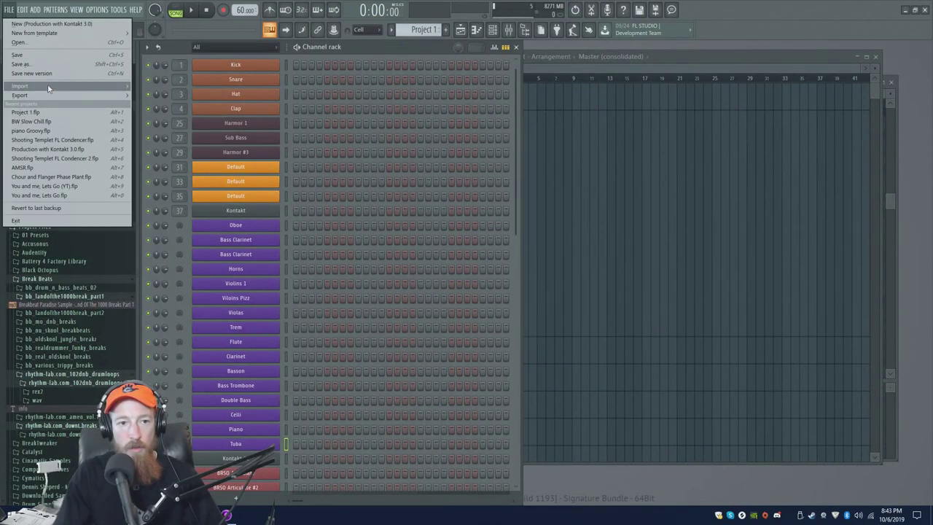
{"action": "mouse_move", "coordinate": [48, 87]}
{"action": "left_click", "coordinate": [167, 86]}
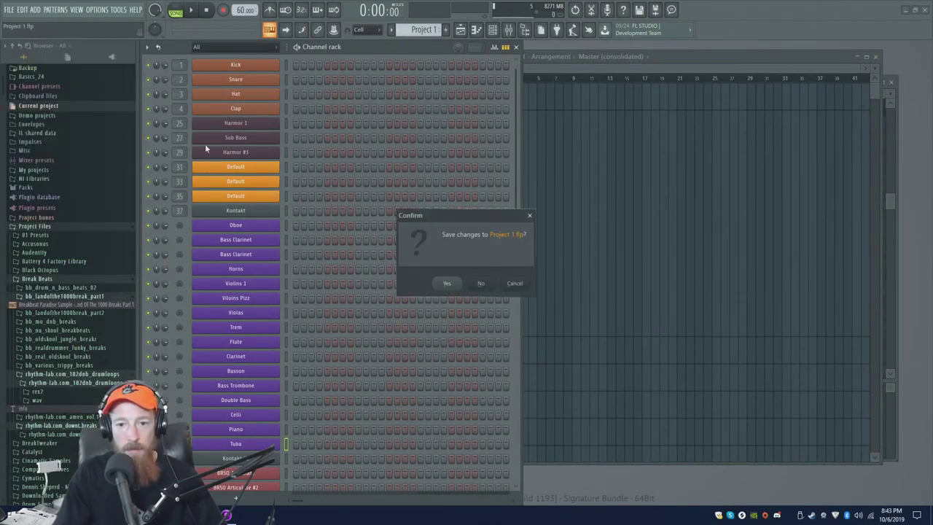
{"action": "left_click", "coordinate": [487, 286]}
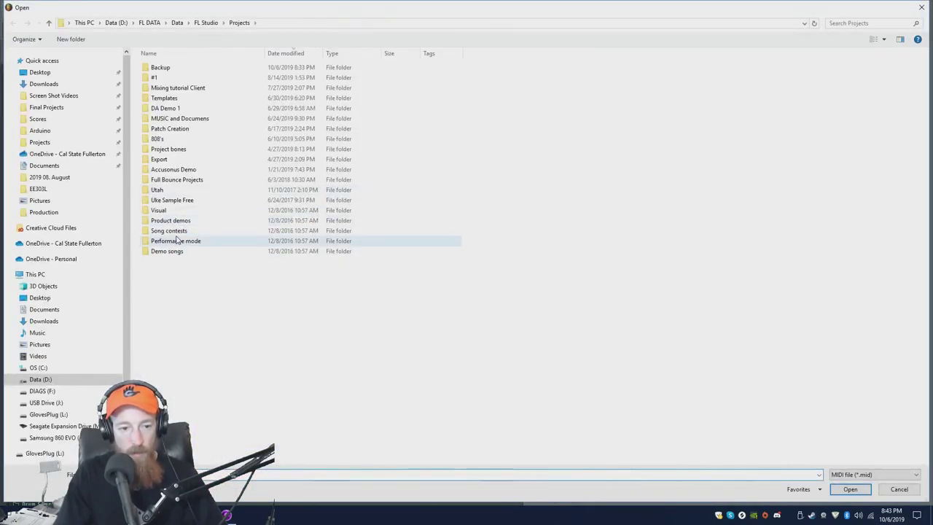
Browse to Orb Midi > Project 2 > Project 2_Oct-6-2019_20-43-33 and open the combined Project 2 MIDI.
{"action": "left_click", "coordinate": [64, 311]}
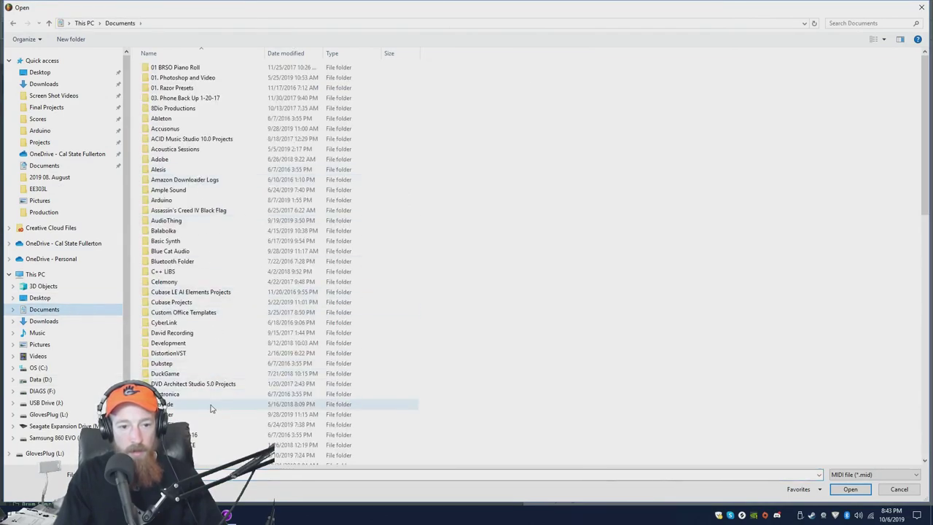
{"action": "double_click", "coordinate": [211, 405]}
{"action": "double_click", "coordinate": [181, 77]}
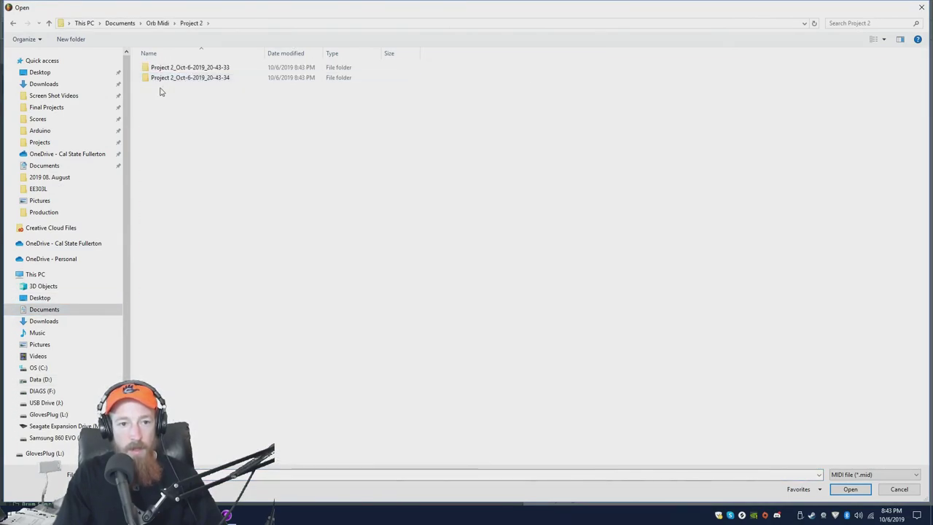
{"action": "double_click", "coordinate": [174, 78]}
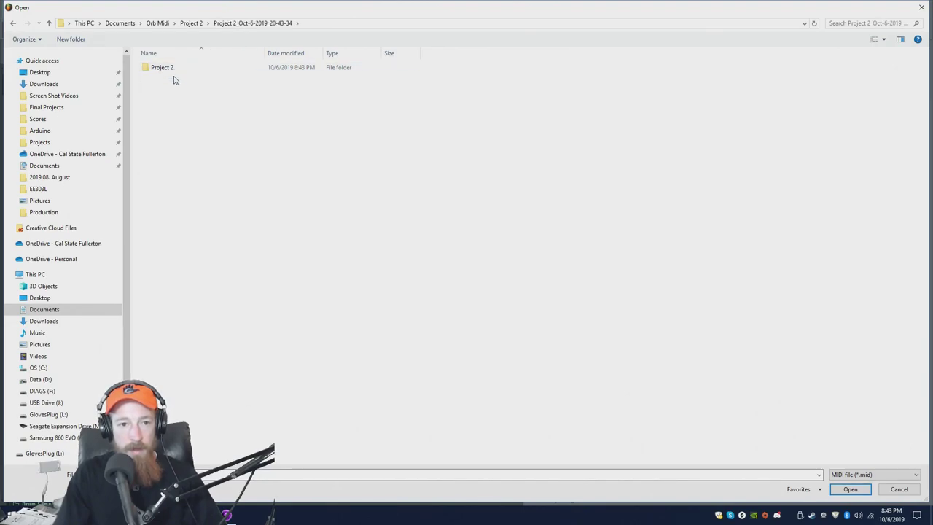
{"action": "left_click", "coordinate": [175, 67]}
{"action": "double_click", "coordinate": [175, 68]}
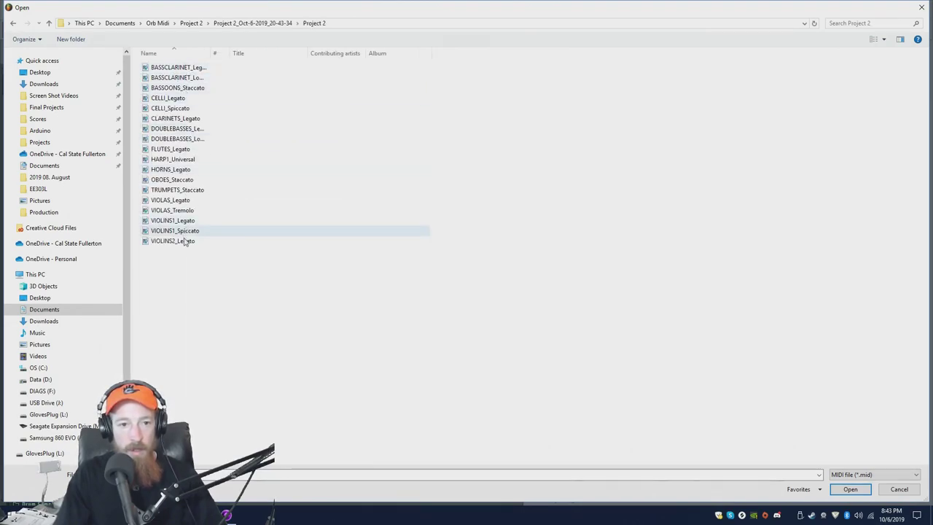
{"action": "left_click", "coordinate": [269, 23]}
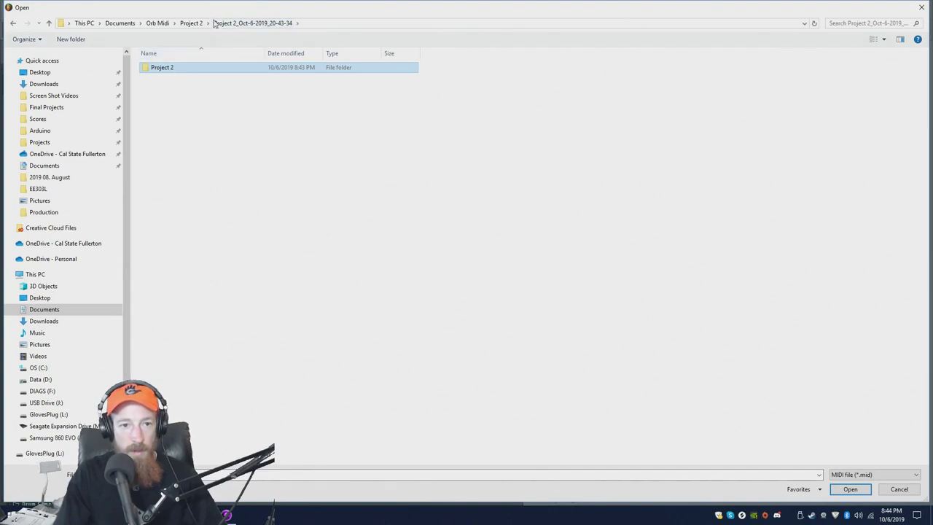
{"action": "left_click", "coordinate": [192, 22]}
{"action": "double_click", "coordinate": [174, 69]}
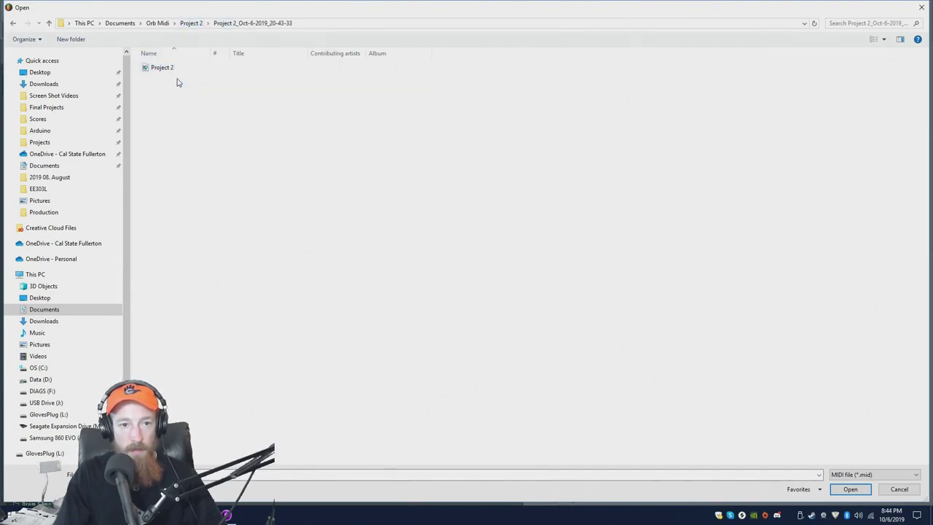
{"action": "left_click", "coordinate": [172, 68]}
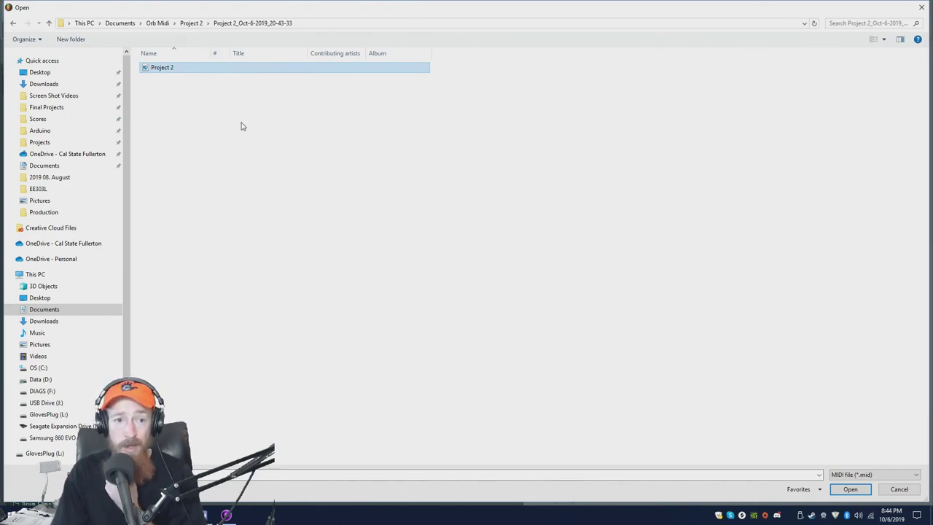
{"action": "left_click", "coordinate": [842, 487]}
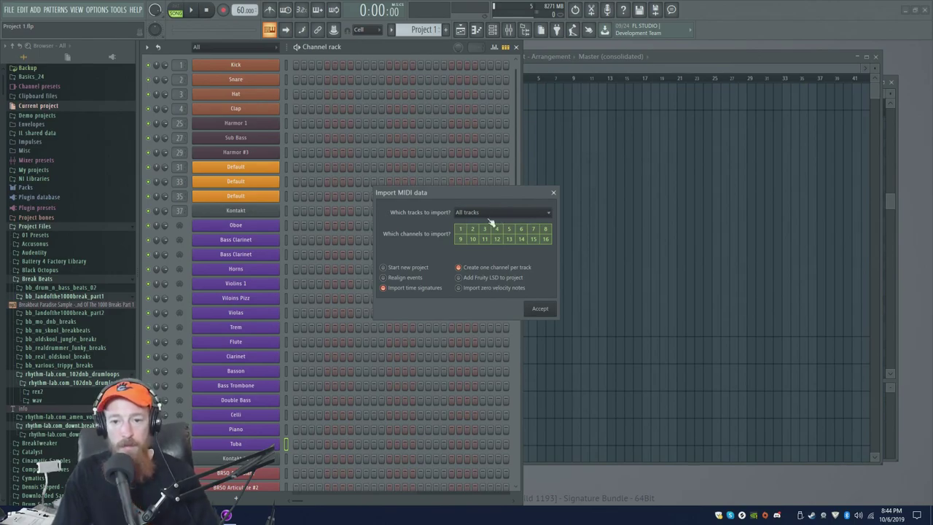
Enable 'Create one channel per track' and accept the Project 2 MIDI import.
{"action": "left_click", "coordinate": [496, 268]}
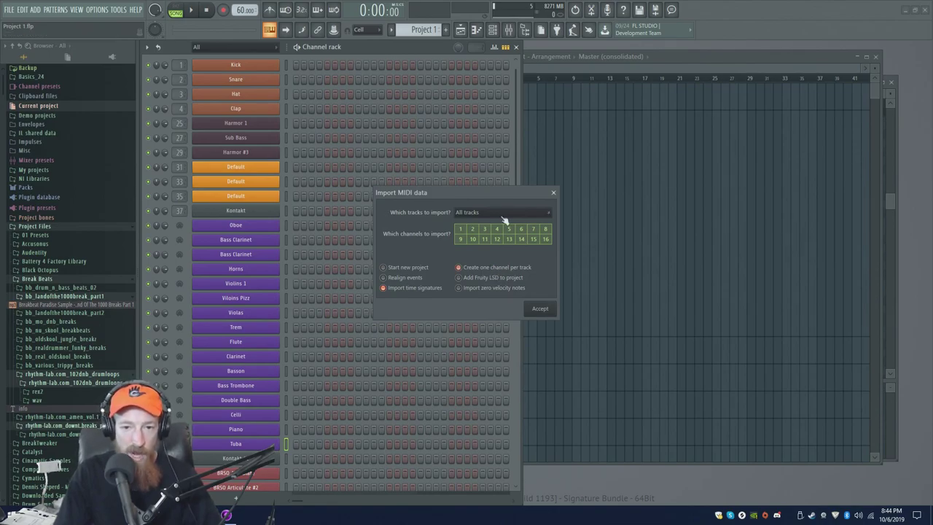
{"action": "left_click", "coordinate": [539, 309]}
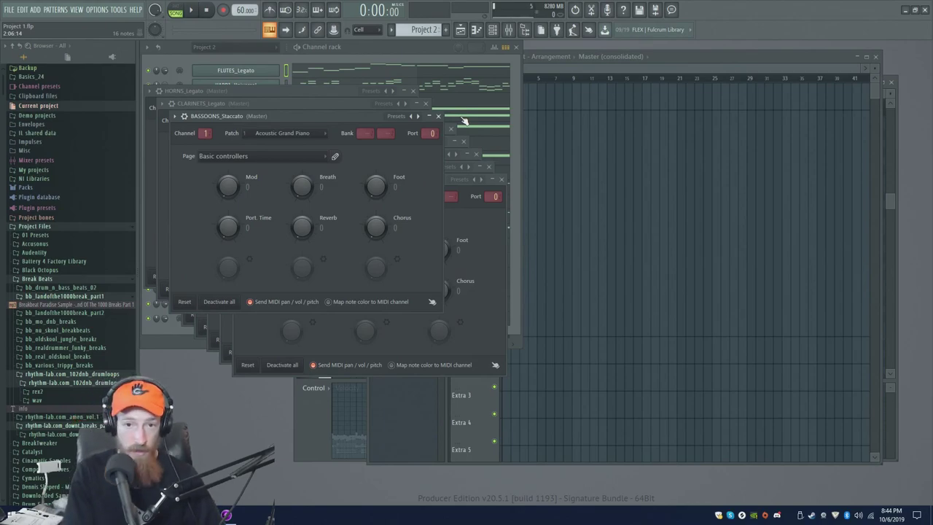
Close all stacked plugin windows and show the Playlist alongside the Channel rack.
{"action": "key", "text": "F12"}
{"action": "key", "text": "F5"}
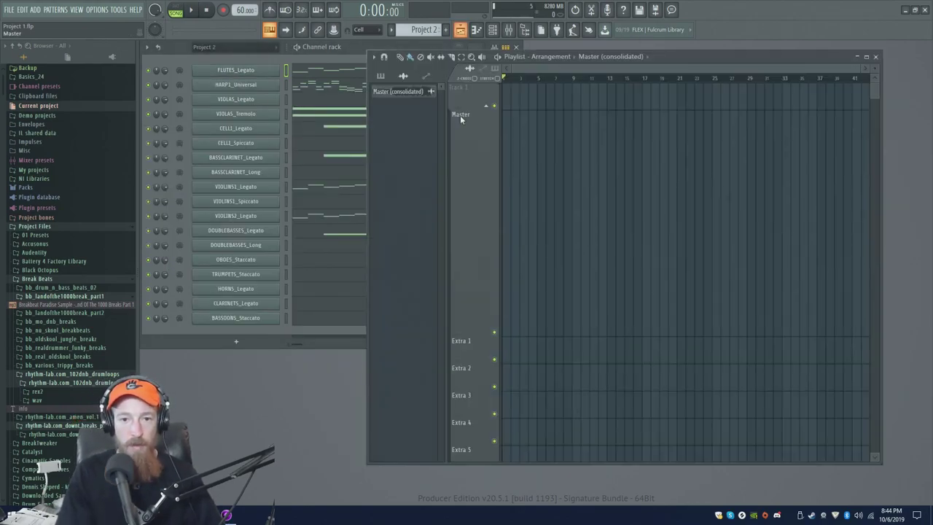
{"action": "left_click_drag", "start_coordinate": [688, 61], "coordinate": [711, 52]}
{"action": "left_click", "coordinate": [243, 114]}
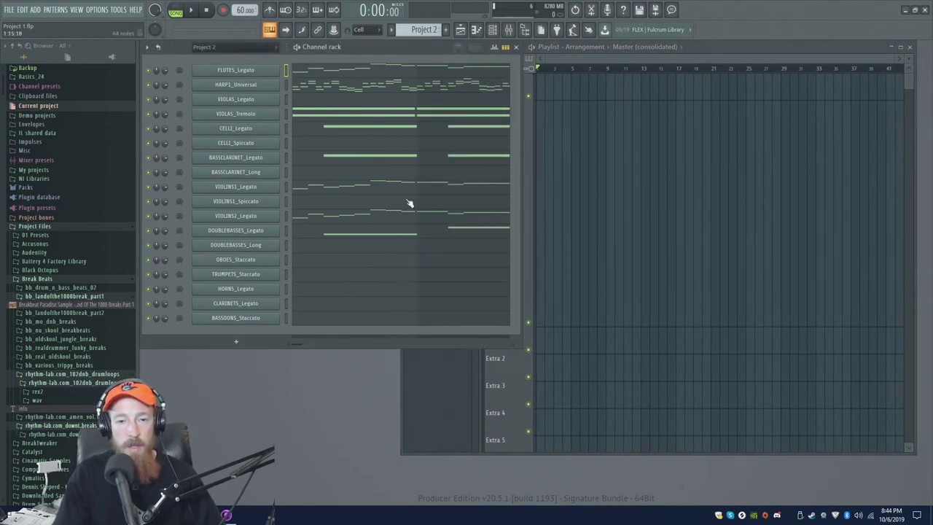
Switch the transport to pattern mode and briefly play the imported pattern.
{"action": "left_click", "coordinate": [176, 8]}
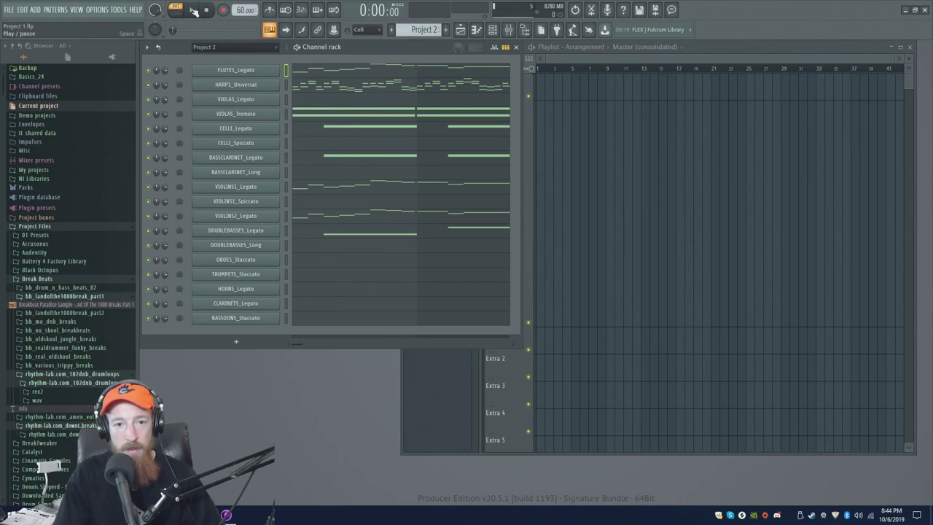
{"action": "left_click", "coordinate": [194, 10]}
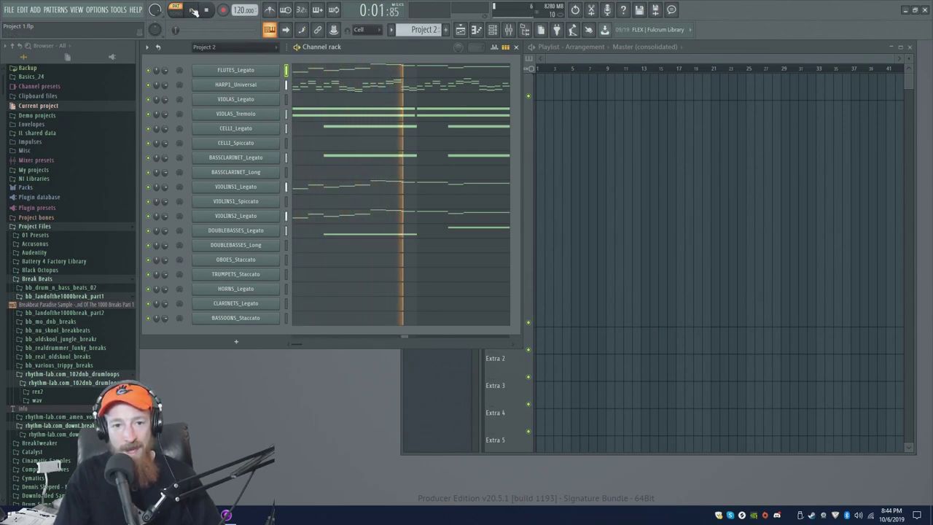
{"action": "left_click", "coordinate": [194, 11]}
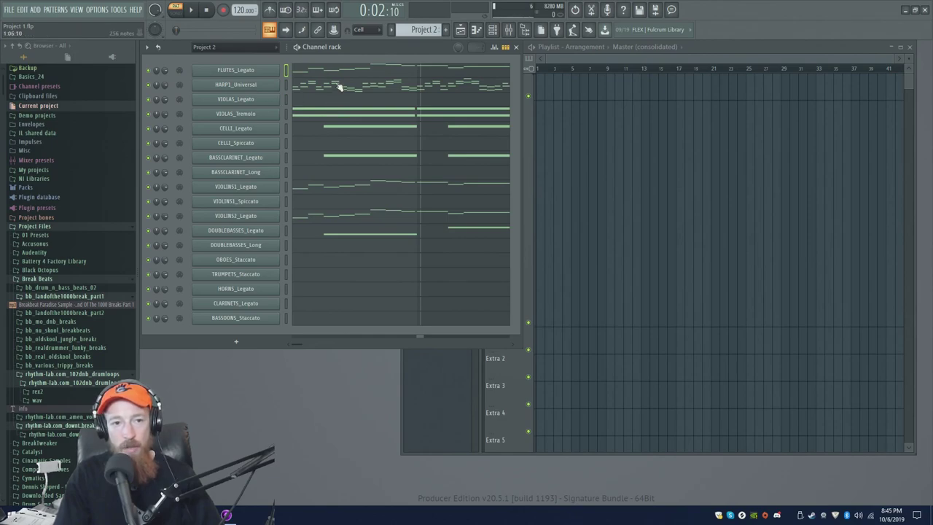
Erase the imported tempo events up to bar 4 via Current project > Patterns > Project 2 > Tempo.
{"action": "left_click", "coordinate": [37, 107]}
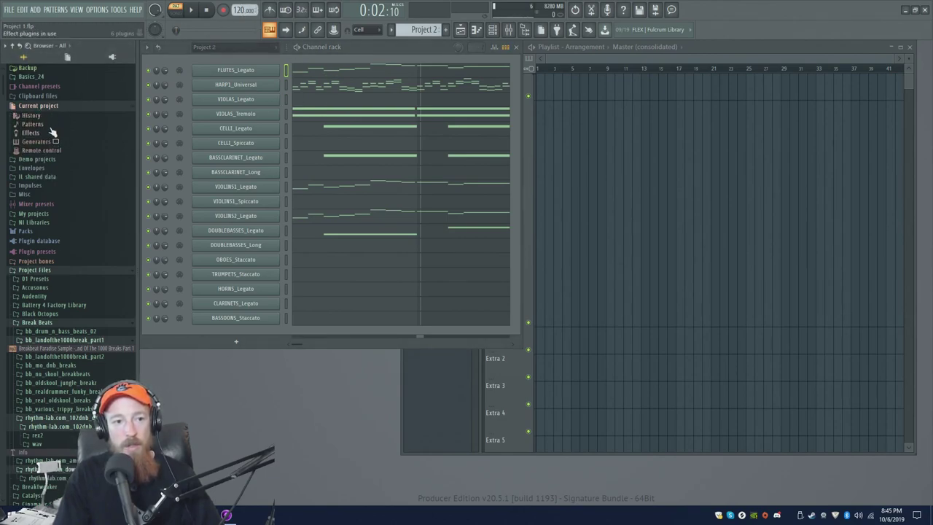
{"action": "left_click", "coordinate": [51, 124]}
{"action": "left_click", "coordinate": [35, 133]}
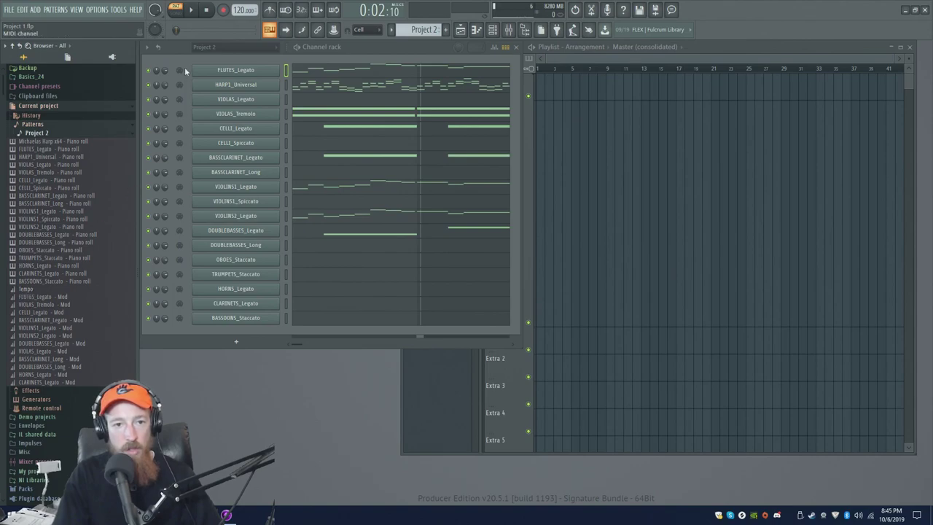
{"action": "left_click", "coordinate": [205, 9]}
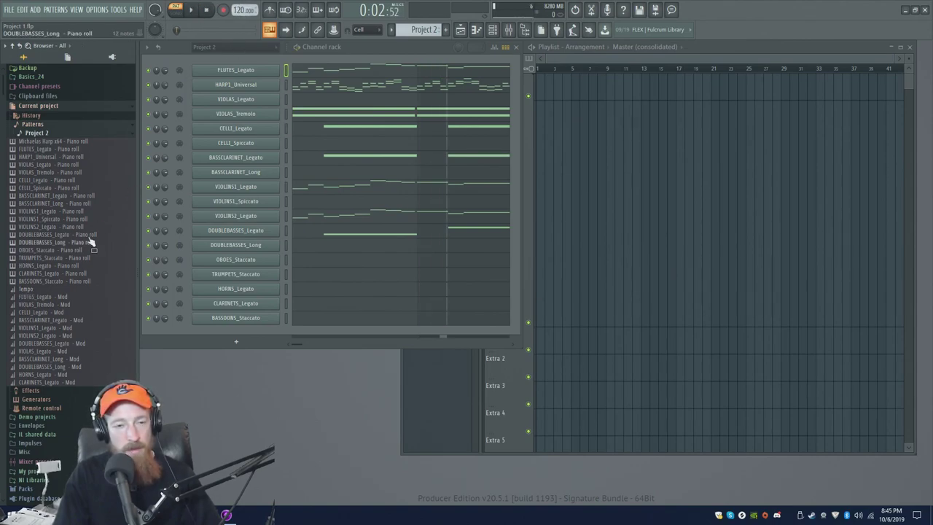
{"action": "right_click", "coordinate": [24, 290]}
{"action": "left_click", "coordinate": [41, 292]}
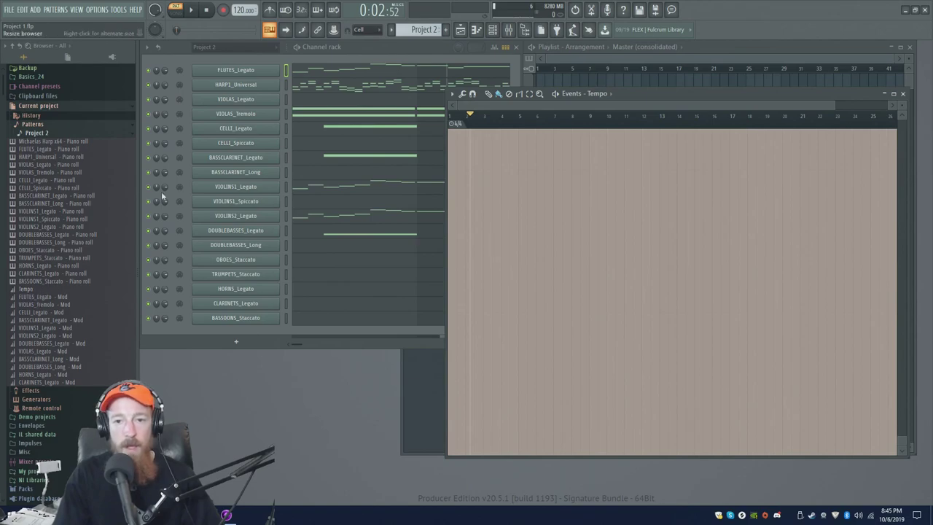
{"action": "left_click", "coordinate": [508, 94]}
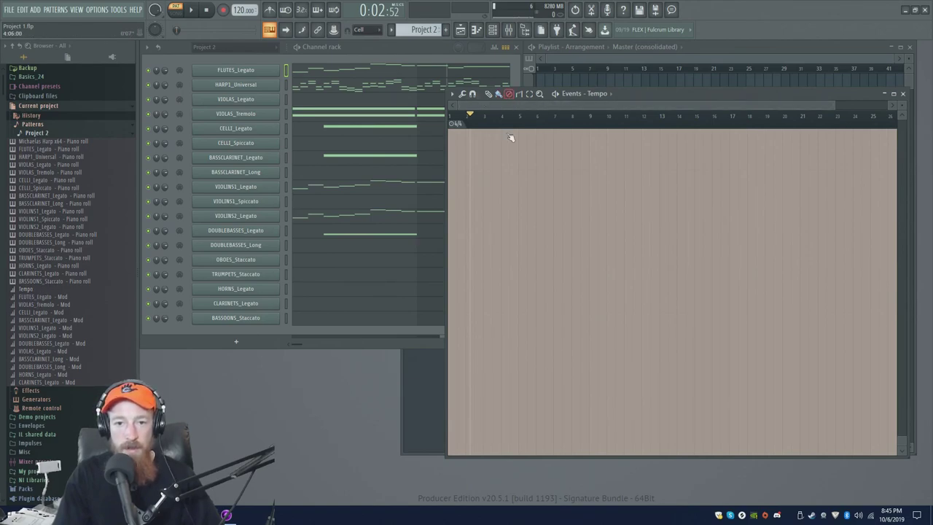
{"action": "left_click_drag", "start_coordinate": [510, 199], "coordinate": [368, 207]}
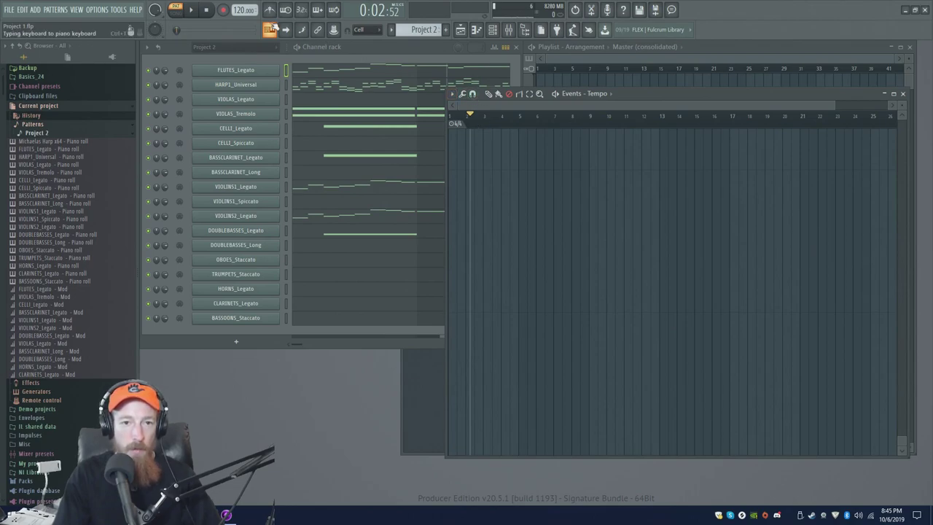
Set the project tempo to 60 BPM and close the tempo event editor.
{"action": "right_click", "coordinate": [244, 10]}
{"action": "left_click", "coordinate": [240, 12]}
{"action": "type", "text": "60"}
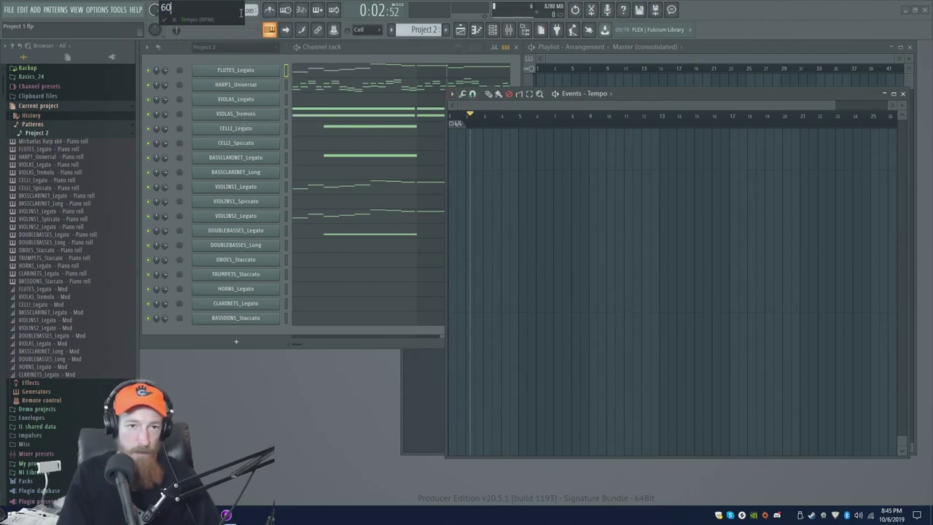
{"action": "key", "text": "Return"}
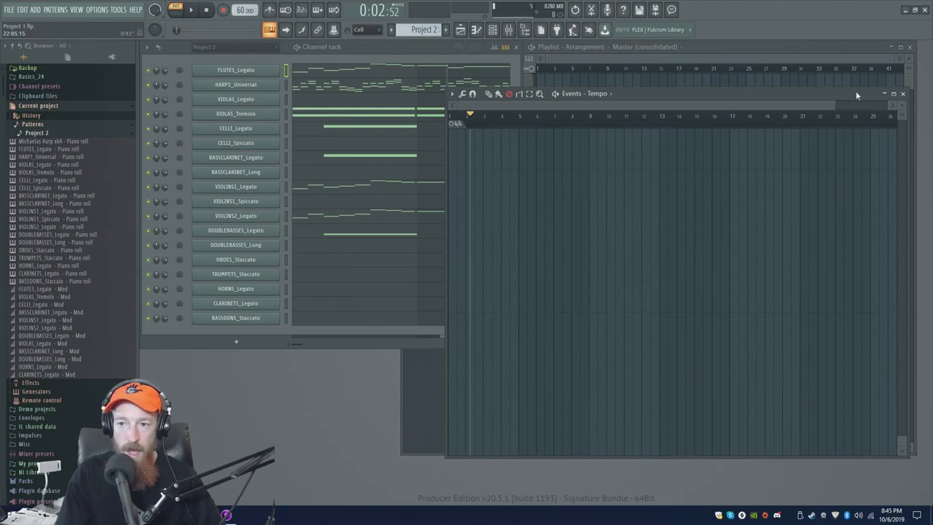
{"action": "left_click", "coordinate": [902, 93]}
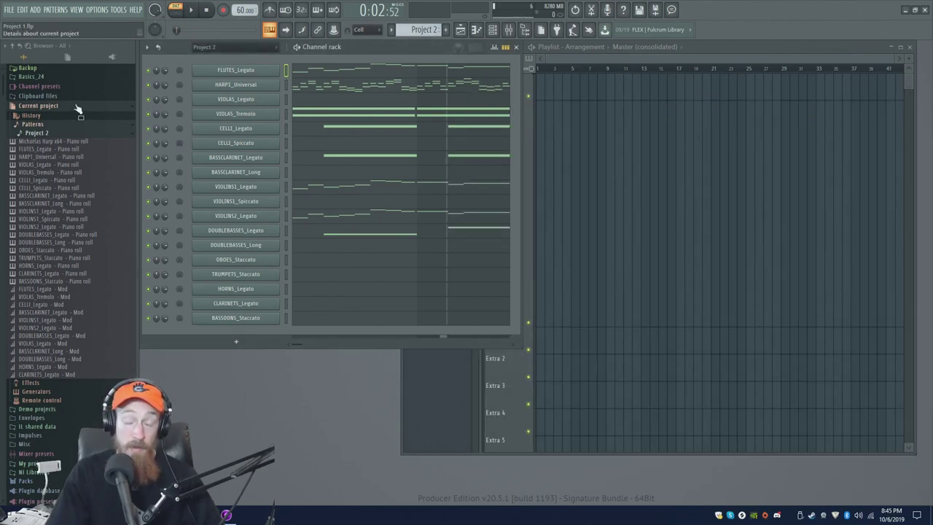
{"action": "left_click", "coordinate": [582, 98]}
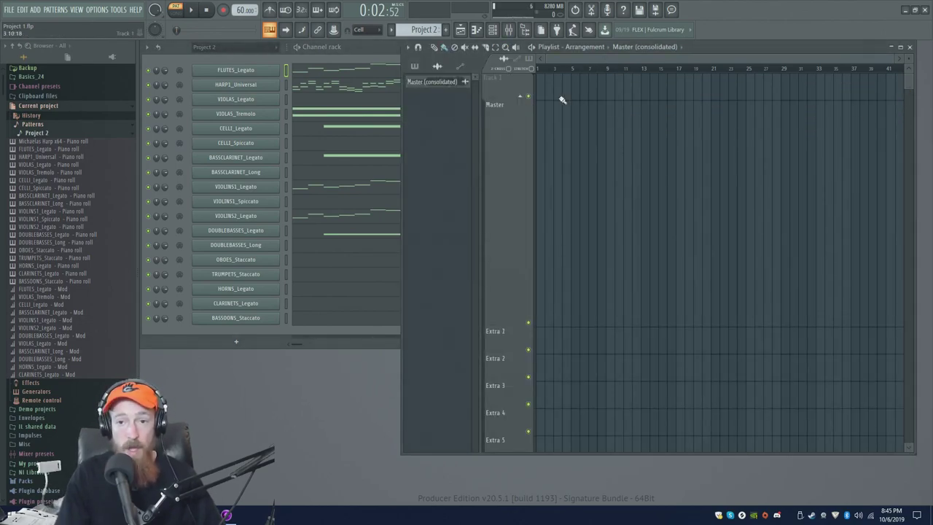
Show all channels in the Channel rack.
{"action": "left_click", "coordinate": [179, 56]}
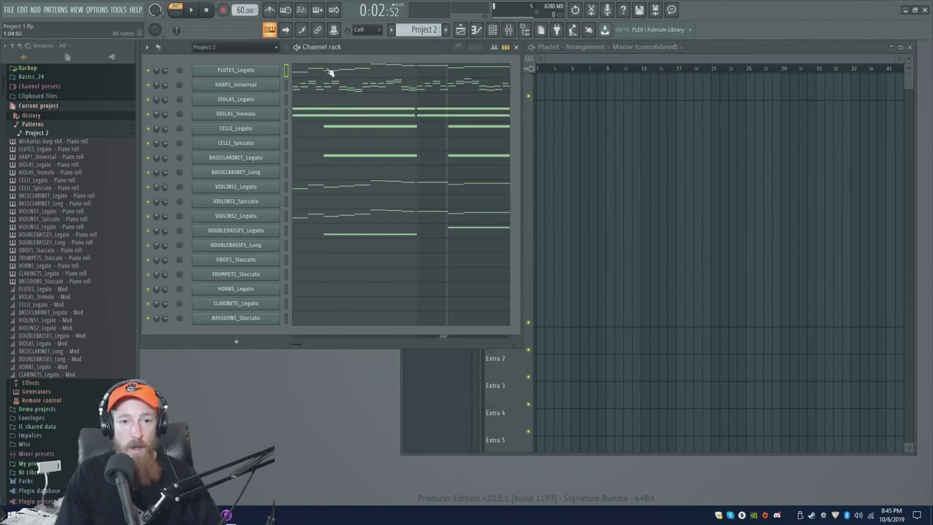
{"action": "left_click", "coordinate": [251, 47]}
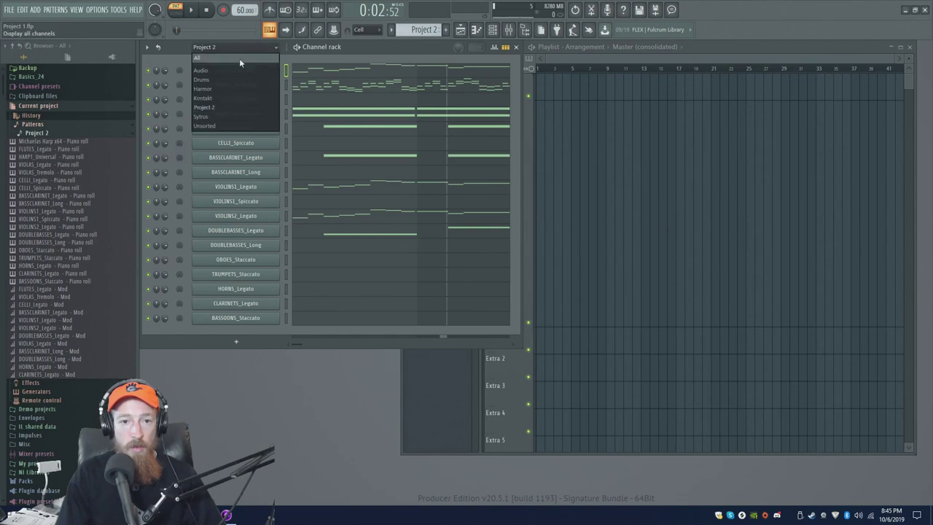
{"action": "left_click", "coordinate": [239, 58]}
{"action": "scroll", "coordinate": [393, 190], "scroll_direction": "down", "scroll_amount": 10}
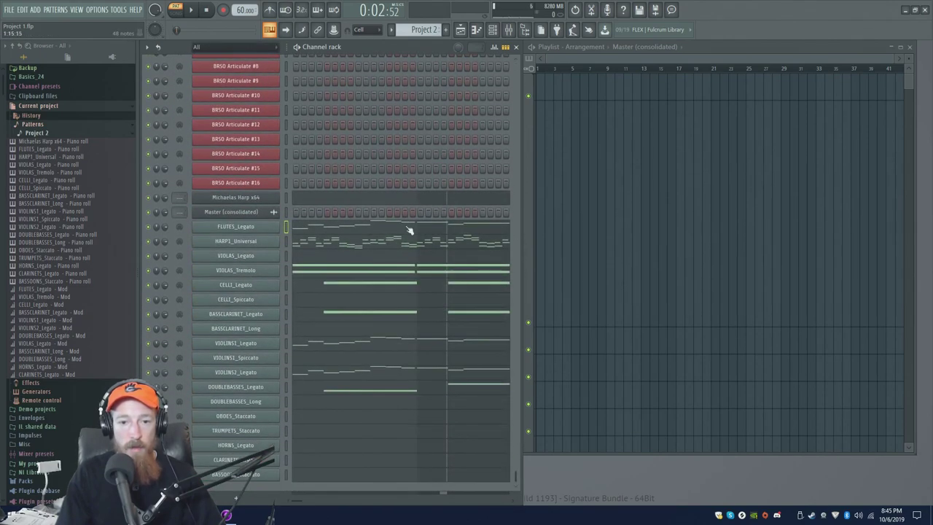
{"action": "scroll", "coordinate": [342, 313], "scroll_direction": "up", "scroll_amount": 4}
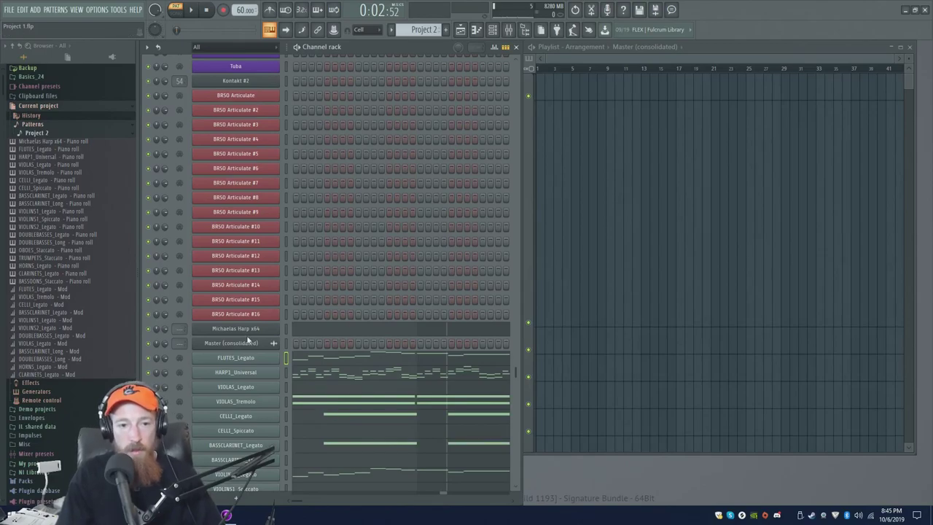
Copy the FLUTES_Legato notes and paste them into the Flute channel.
{"action": "right_click", "coordinate": [264, 364]}
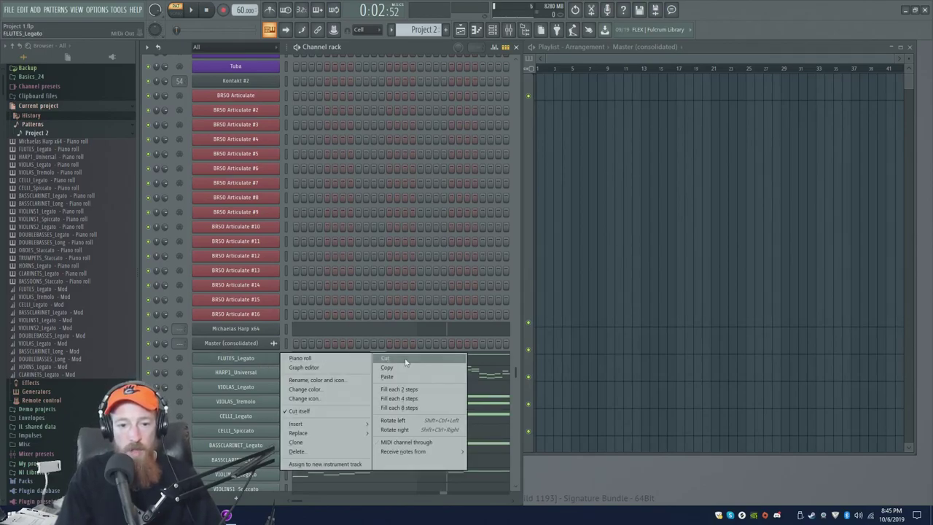
{"action": "left_click", "coordinate": [404, 333]}
{"action": "scroll", "coordinate": [404, 333], "scroll_direction": "up", "scroll_amount": 12}
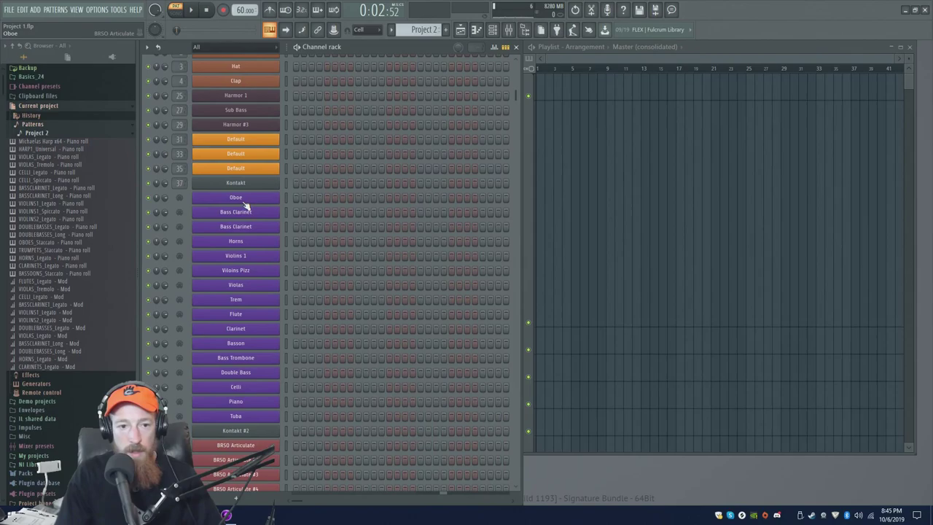
{"action": "right_click", "coordinate": [248, 319]}
{"action": "left_click", "coordinate": [383, 329]}
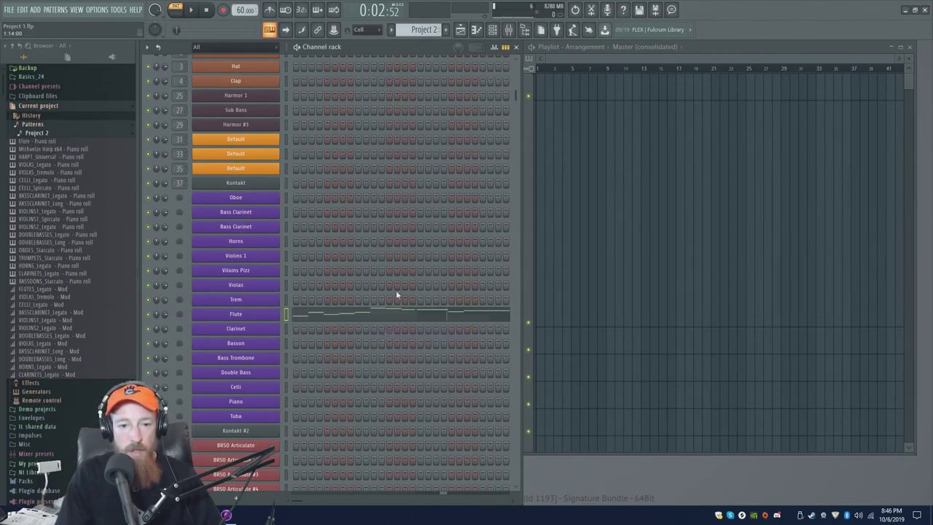
Solo the Flute channel and play its melody in the Flute piano roll.
{"action": "scroll", "coordinate": [308, 322], "scroll_direction": "down", "scroll_amount": 6}
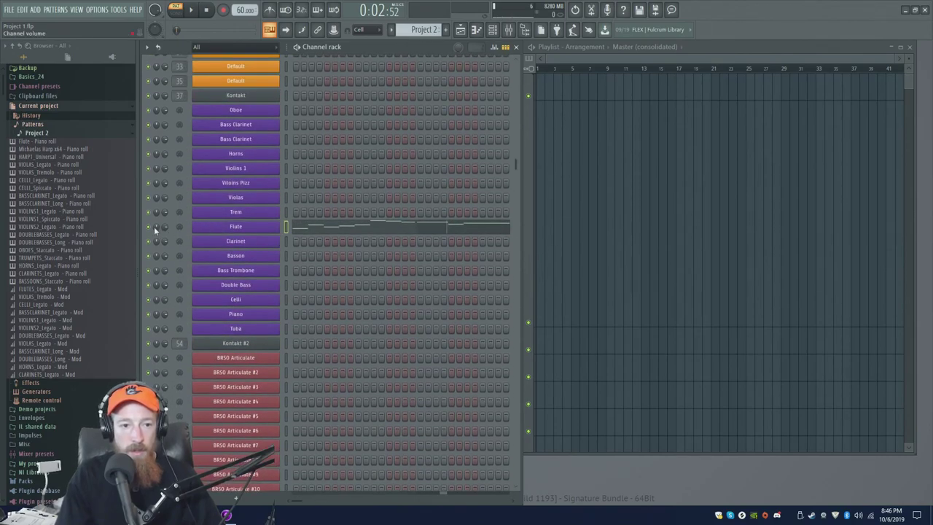
{"action": "right_click", "coordinate": [150, 228]}
{"action": "left_click", "coordinate": [159, 233]}
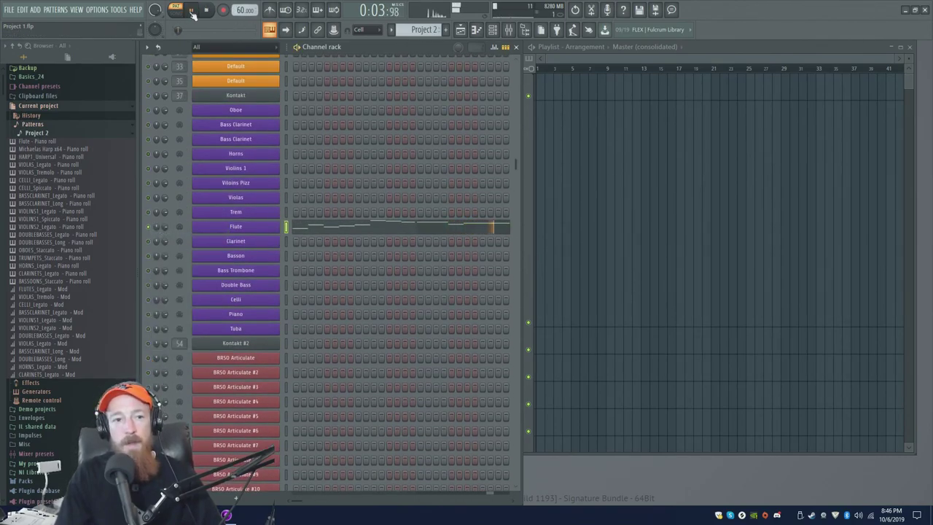
{"action": "left_click", "coordinate": [306, 229]}
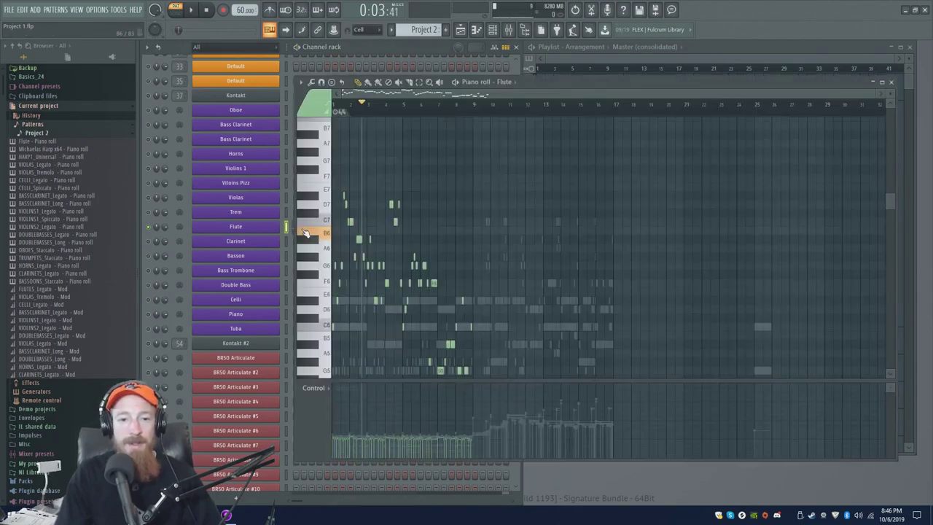
{"action": "scroll", "coordinate": [451, 168], "scroll_direction": "up", "scroll_amount": 3, "text": "ctrl"}
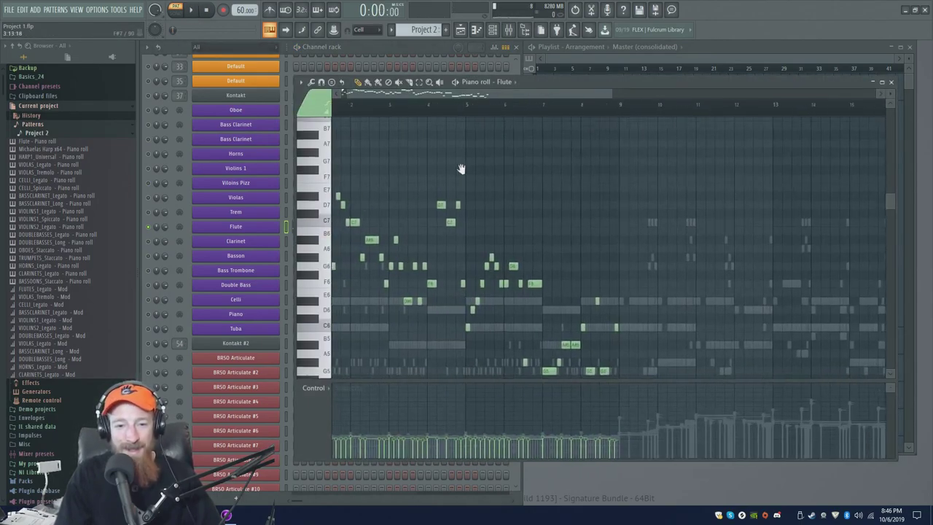
{"action": "key", "text": "space"}
{"action": "key", "text": "space"}
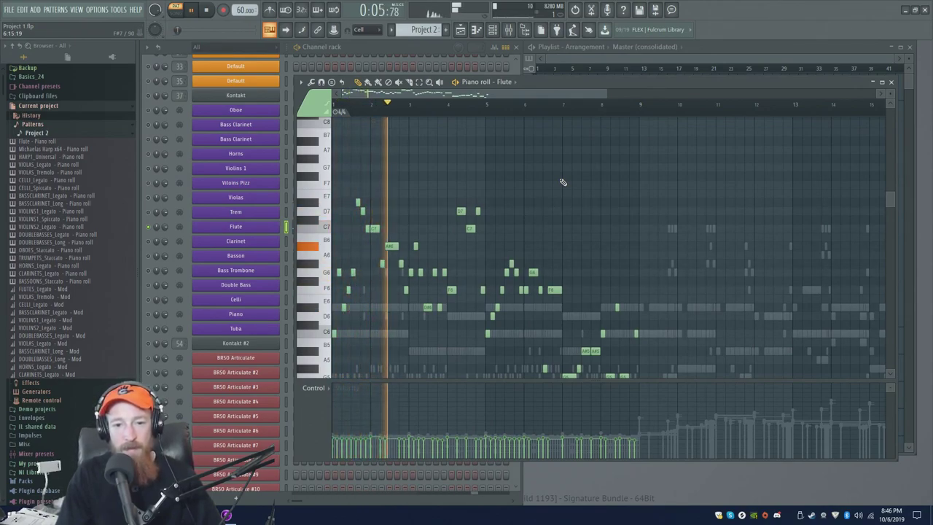
{"action": "key", "text": "space"}
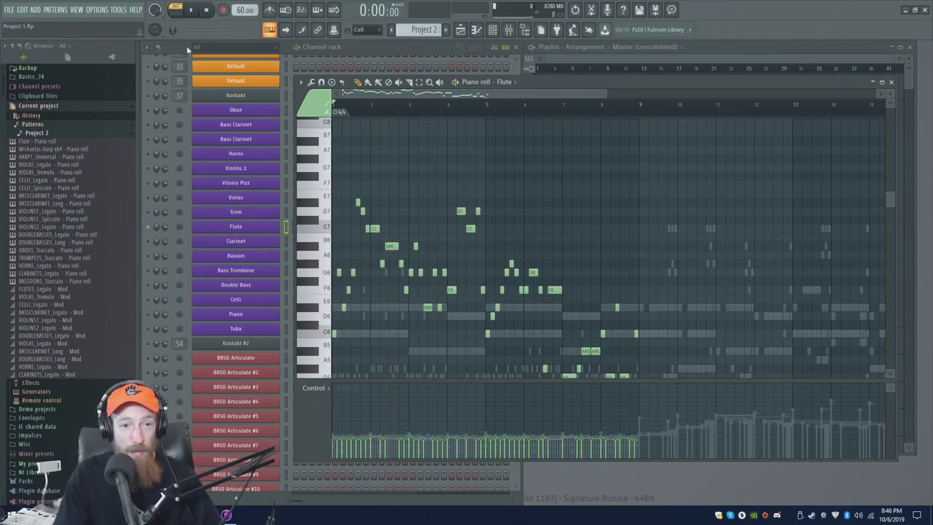
{"action": "left_click", "coordinate": [157, 183]}
Cut the HARP1_Universal notes and paste them onto the Michaelas Harp x64 channel.
{"action": "right_click", "coordinate": [156, 230]}
{"action": "key", "text": "Escape"}
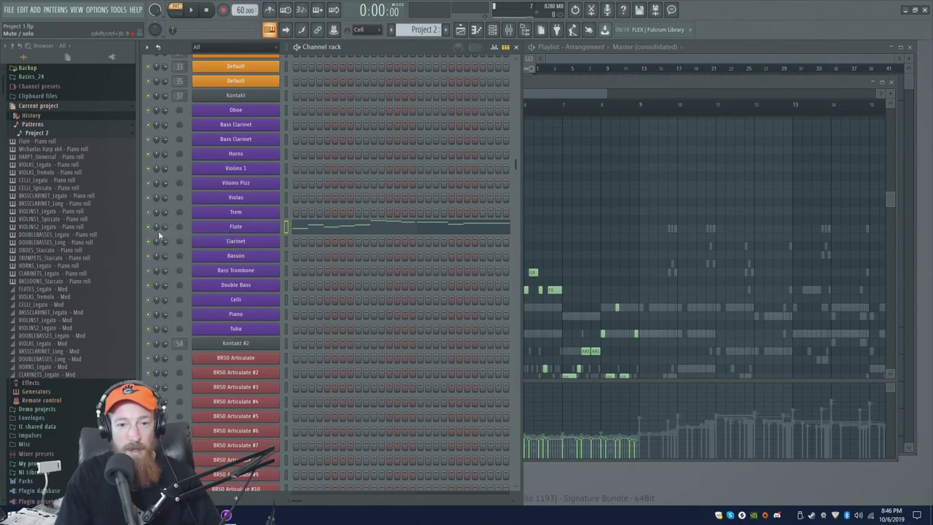
{"action": "scroll", "coordinate": [301, 239], "scroll_direction": "down", "scroll_amount": 6}
{"action": "scroll", "coordinate": [301, 239], "scroll_direction": "down", "scroll_amount": 2}
{"action": "right_click", "coordinate": [261, 286]}
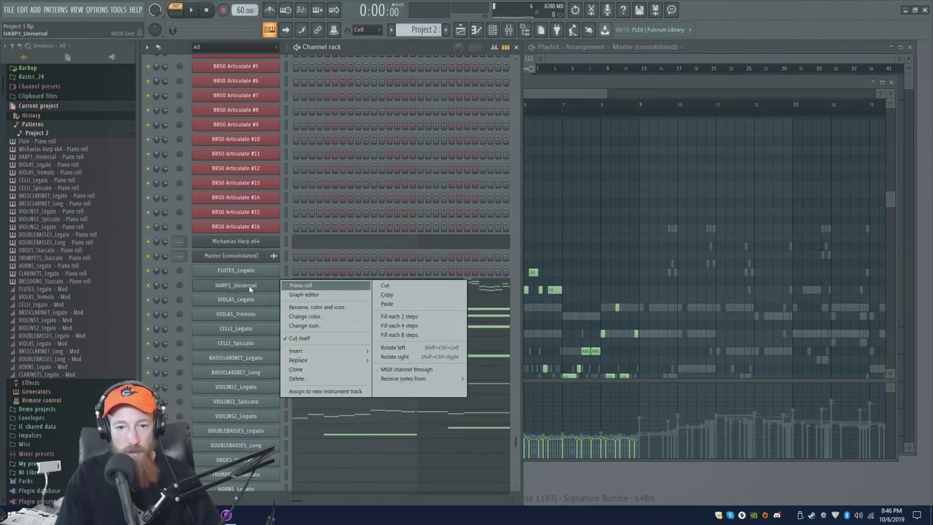
{"action": "left_click", "coordinate": [386, 285]}
{"action": "scroll", "coordinate": [279, 341], "scroll_direction": "down", "scroll_amount": 1}
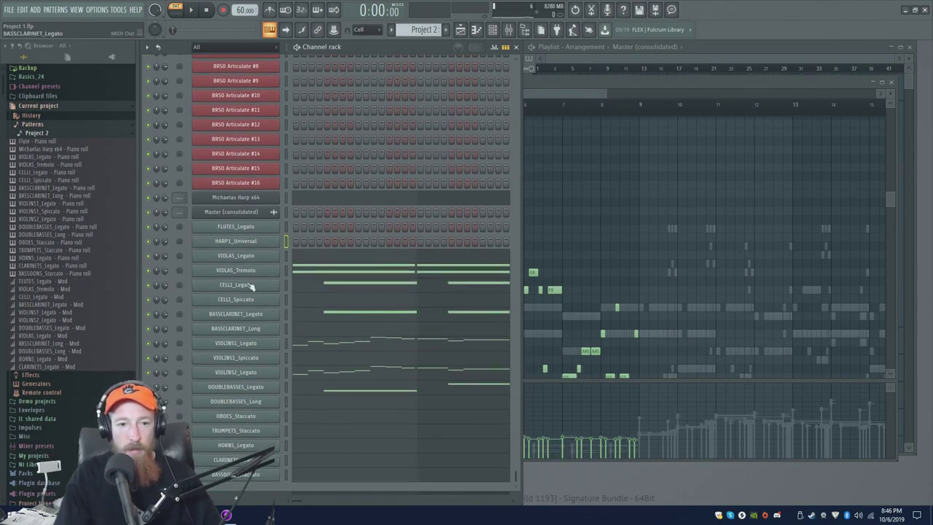
{"action": "right_click", "coordinate": [257, 197]}
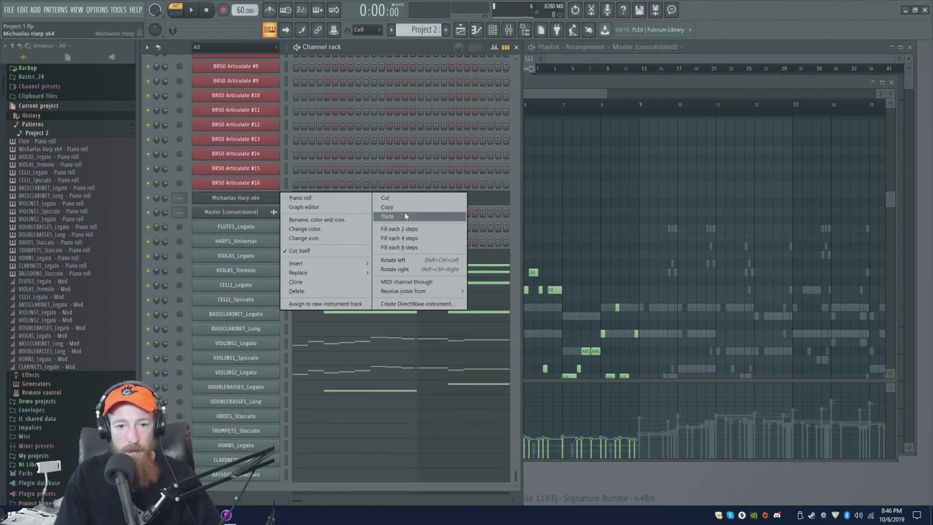
{"action": "left_click", "coordinate": [386, 216]}
Play the pattern to hear the pasted harp part, then stop.
{"action": "key", "text": "space"}
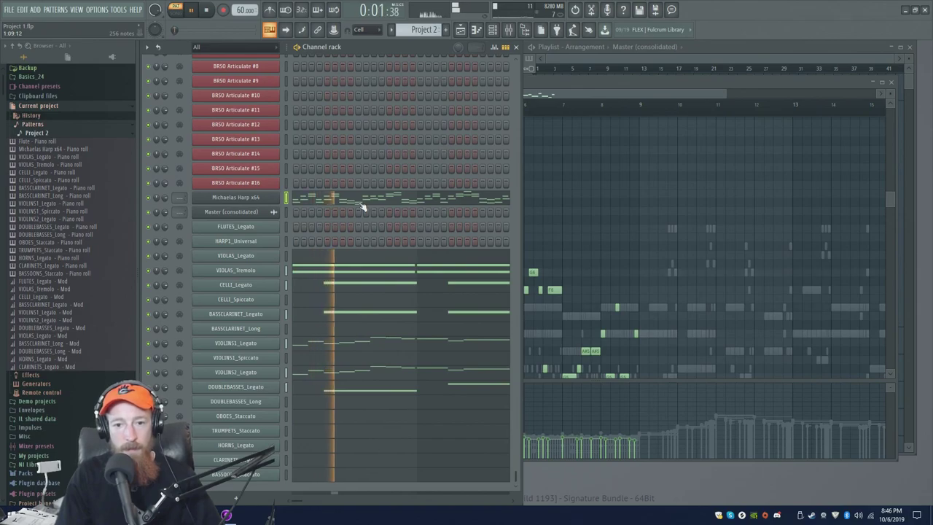
{"action": "scroll", "coordinate": [364, 208], "scroll_direction": "up", "scroll_amount": 3}
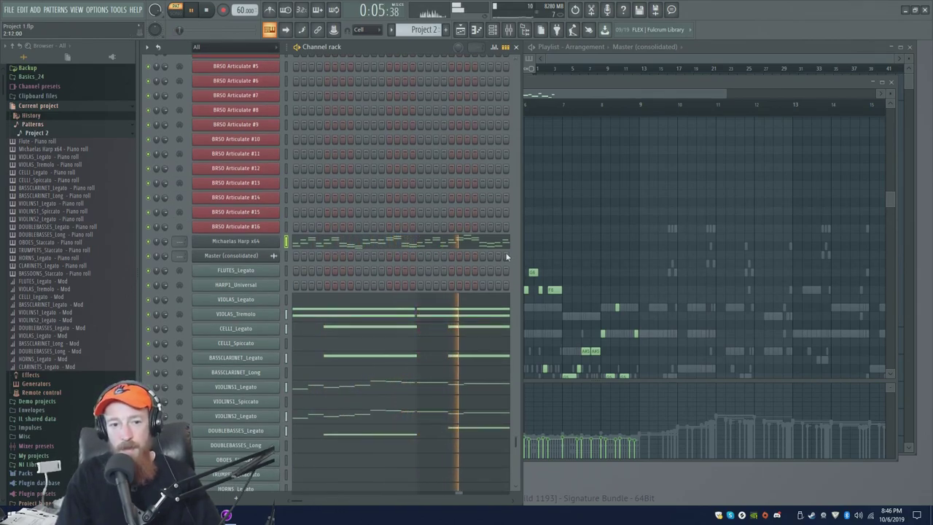
{"action": "key", "text": "space"}
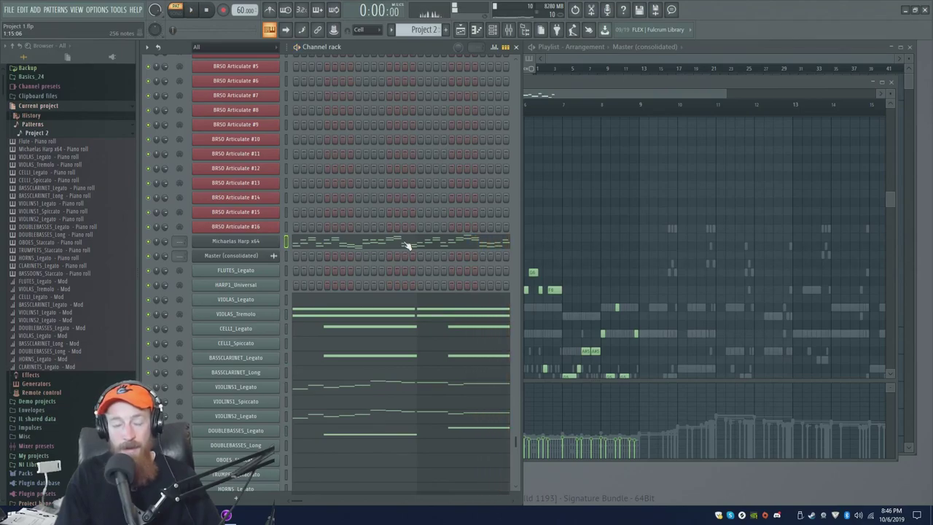
{"action": "scroll", "coordinate": [412, 243], "scroll_direction": "up", "scroll_amount": 3}
{"action": "scroll", "coordinate": [415, 242], "scroll_direction": "up", "scroll_amount": 20}
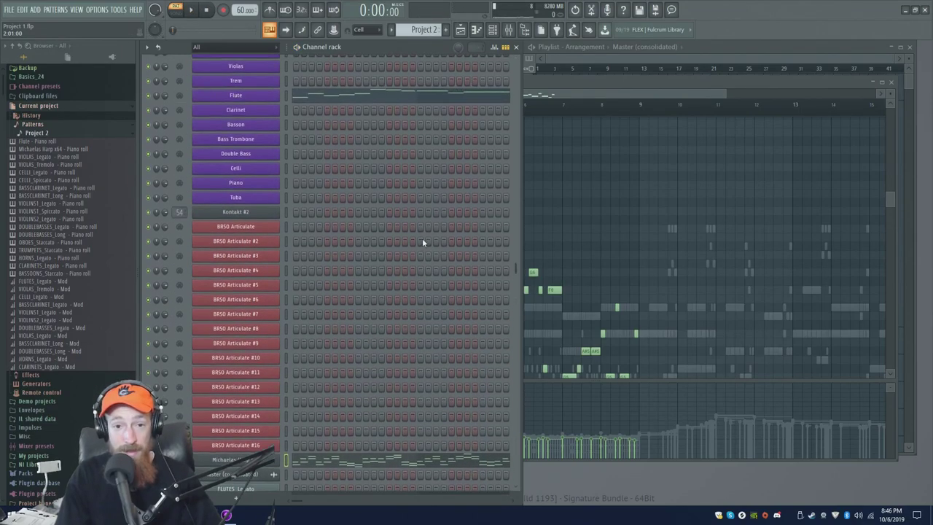
{"action": "scroll", "coordinate": [376, 265], "scroll_direction": "down", "scroll_amount": 20}
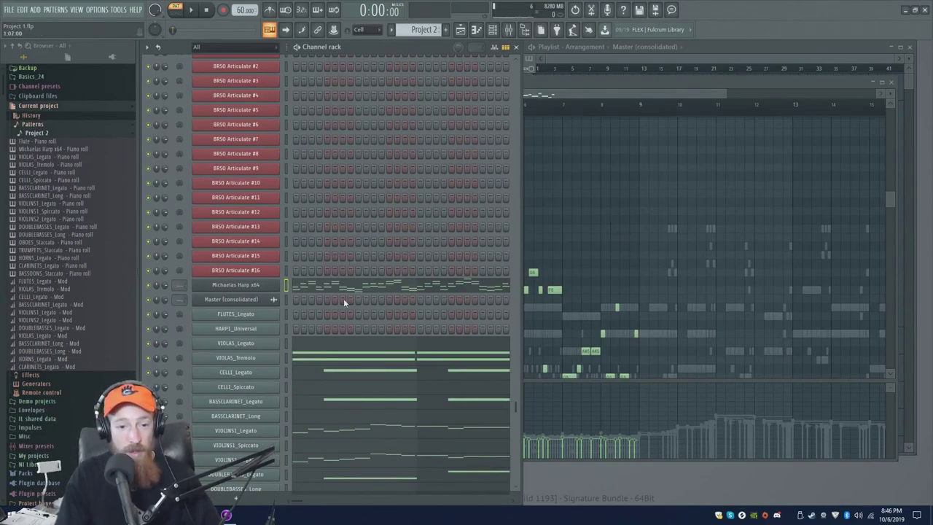
{"action": "scroll", "coordinate": [270, 264], "scroll_direction": "down", "scroll_amount": 6}
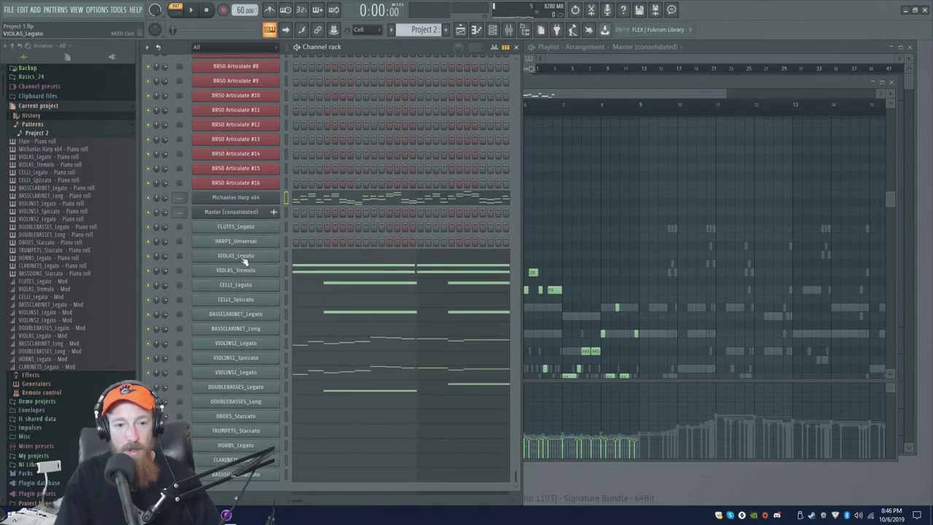
Cut the VIOLAS_Legato notes and paste them onto the Violas channel.
{"action": "right_click", "coordinate": [277, 254]}
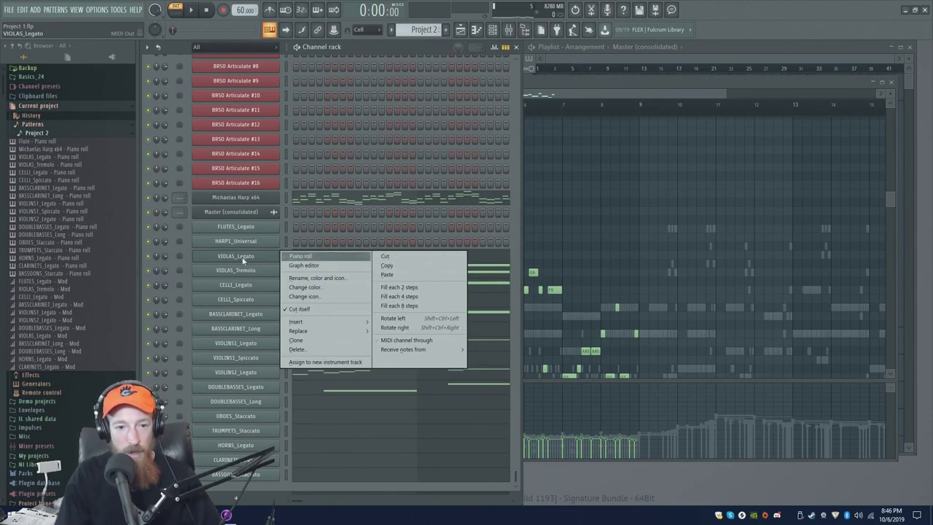
{"action": "left_click", "coordinate": [408, 257]}
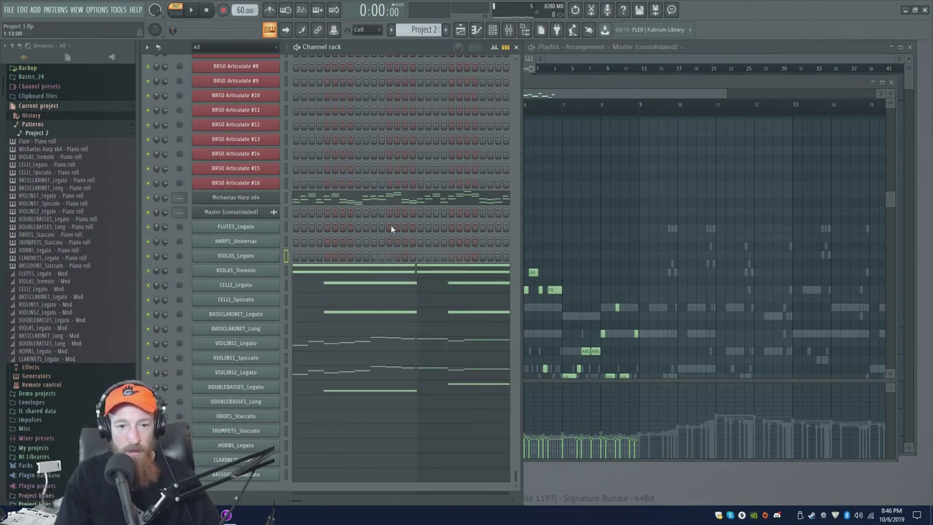
{"action": "scroll", "coordinate": [367, 236], "scroll_direction": "up", "scroll_amount": 9}
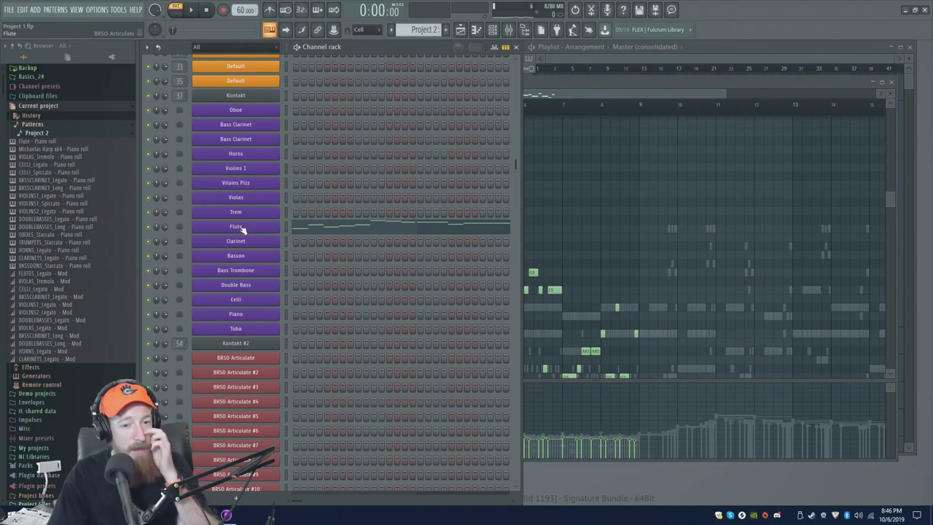
{"action": "right_click", "coordinate": [255, 198]}
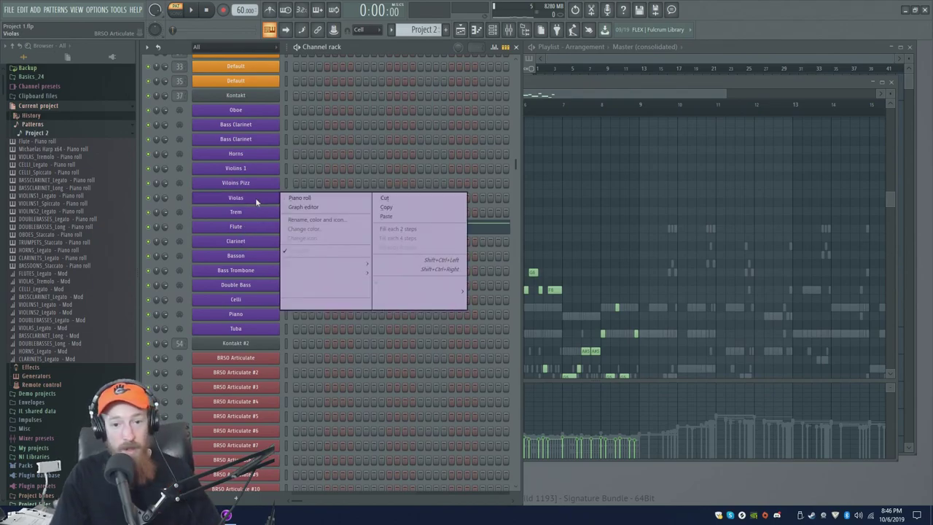
{"action": "left_click", "coordinate": [413, 212]}
Check the moved notes in the Violas piano roll, then return to the Channel rack.
{"action": "left_click", "coordinate": [333, 204]}
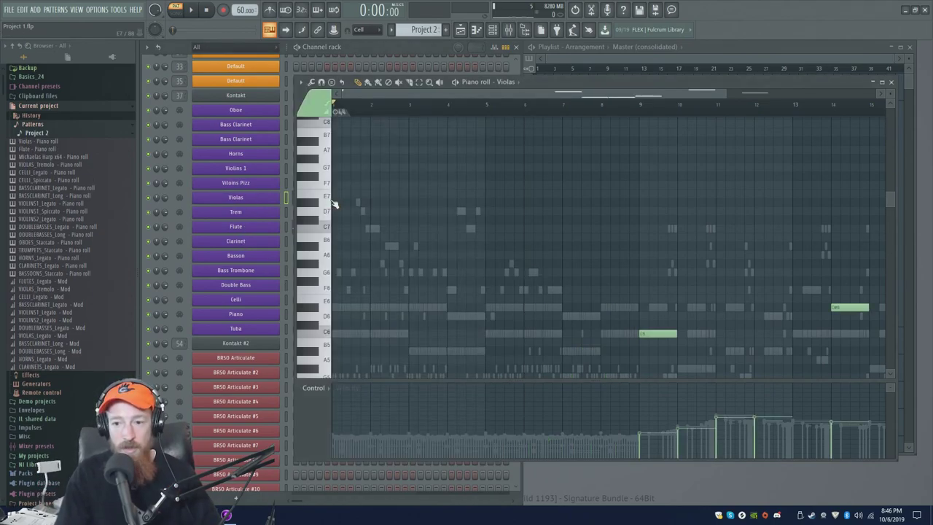
{"action": "scroll", "coordinate": [451, 255], "scroll_direction": "down", "scroll_amount": 5}
{"action": "scroll", "coordinate": [464, 241], "scroll_direction": "up", "scroll_amount": 5}
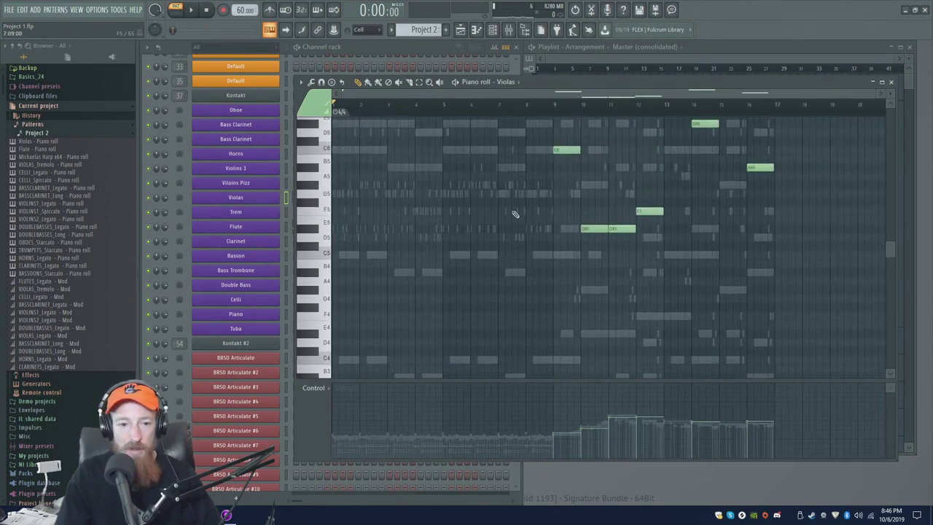
{"action": "left_click", "coordinate": [175, 43]}
{"action": "scroll", "coordinate": [361, 276], "scroll_direction": "down", "scroll_amount": 8}
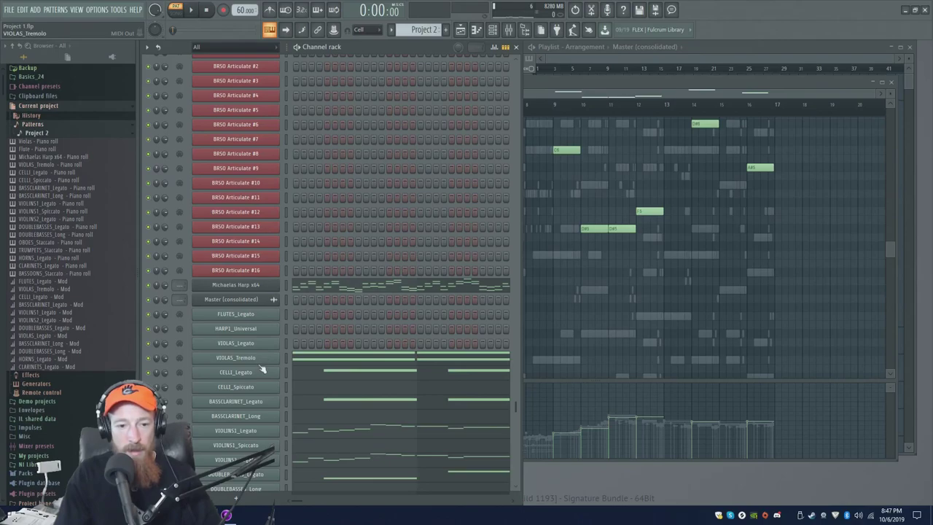
Cut the VIOLAS_Tremolo notes and paste them onto the Trem channel.
{"action": "right_click", "coordinate": [263, 358]}
{"action": "left_click", "coordinate": [426, 360]}
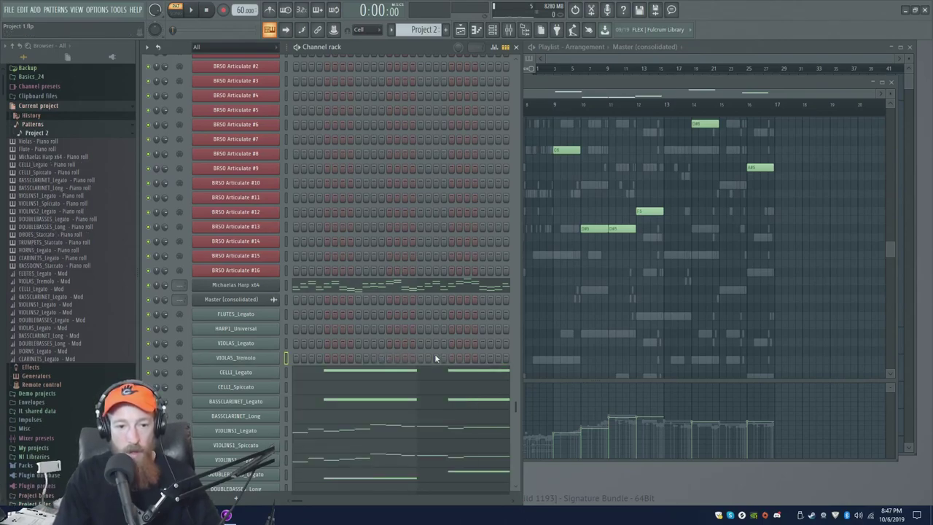
{"action": "scroll", "coordinate": [334, 312], "scroll_direction": "up", "scroll_amount": 8}
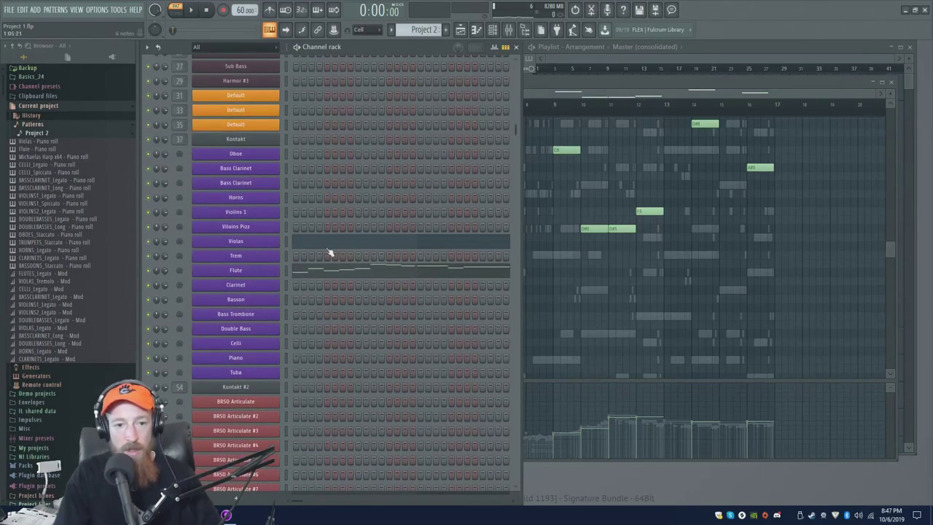
{"action": "right_click", "coordinate": [257, 263]}
{"action": "left_click", "coordinate": [397, 267]}
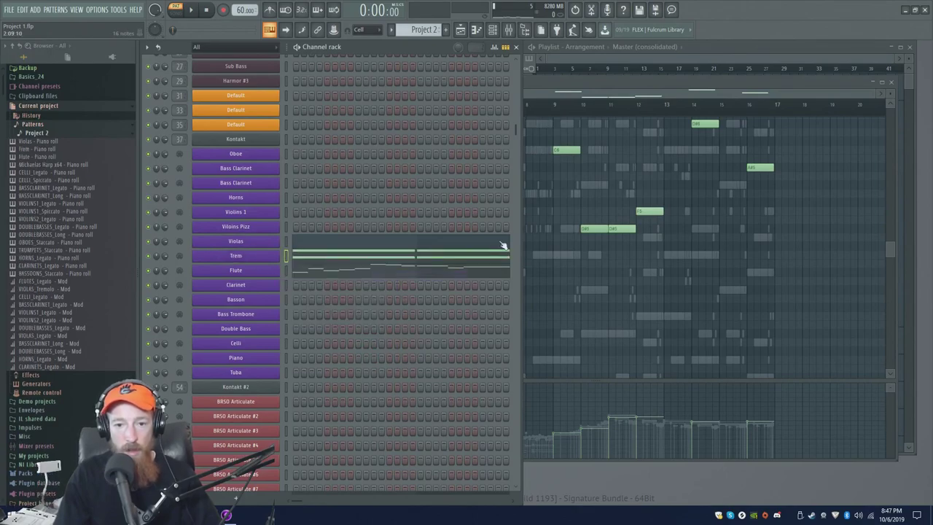
Check the notes in the Trem piano roll, then bring the Playlist forward.
{"action": "left_click", "coordinate": [408, 257]}
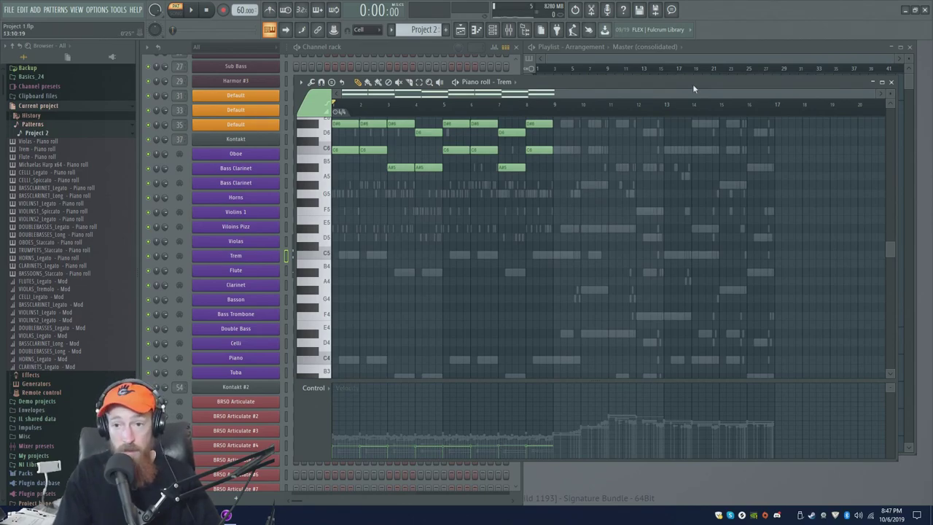
{"action": "left_click", "coordinate": [694, 57]}
{"action": "left_click", "coordinate": [620, 115]}
Replace the unwanted clip with a Project 2 clip starting at bar 1 on Track 1.
{"action": "right_click", "coordinate": [678, 135]}
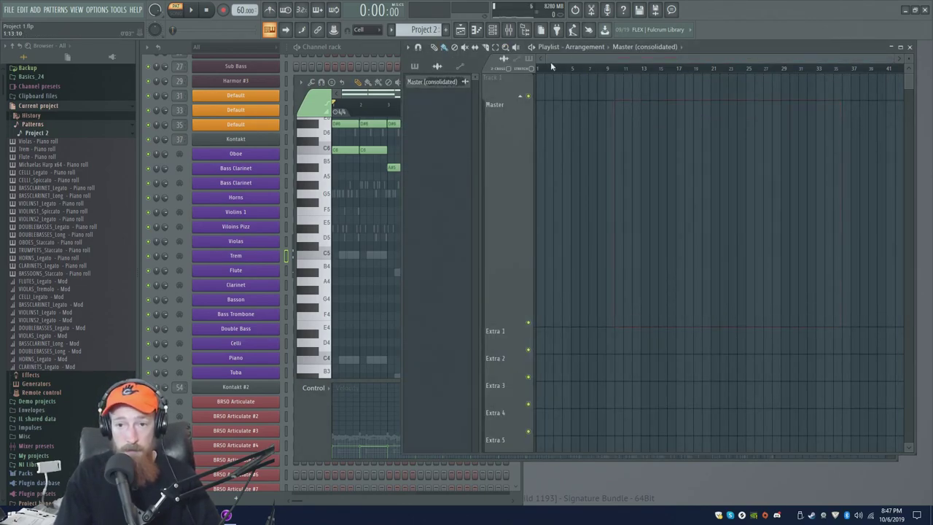
{"action": "left_click", "coordinate": [596, 52]}
{"action": "left_click", "coordinate": [642, 47]}
{"action": "left_click", "coordinate": [636, 78]}
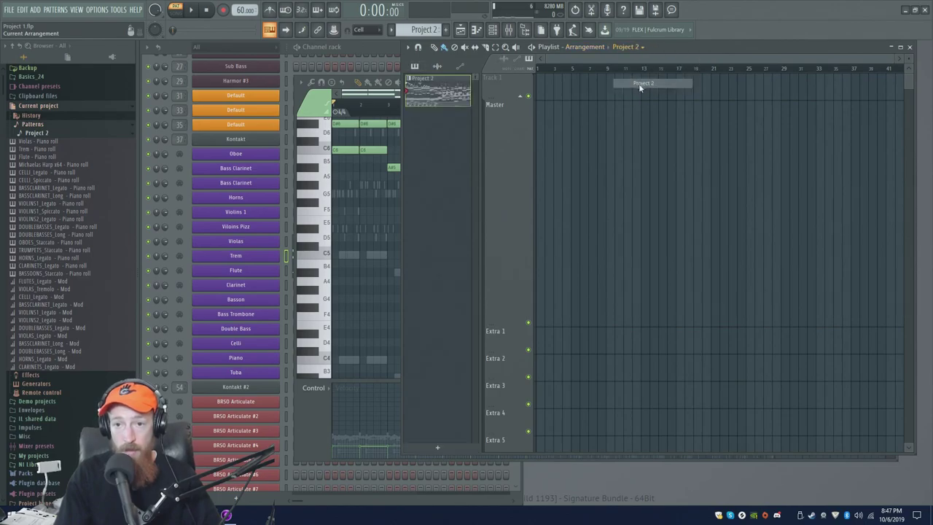
{"action": "left_click", "coordinate": [638, 83]}
{"action": "left_click_drag", "start_coordinate": [642, 78], "coordinate": [555, 78]}
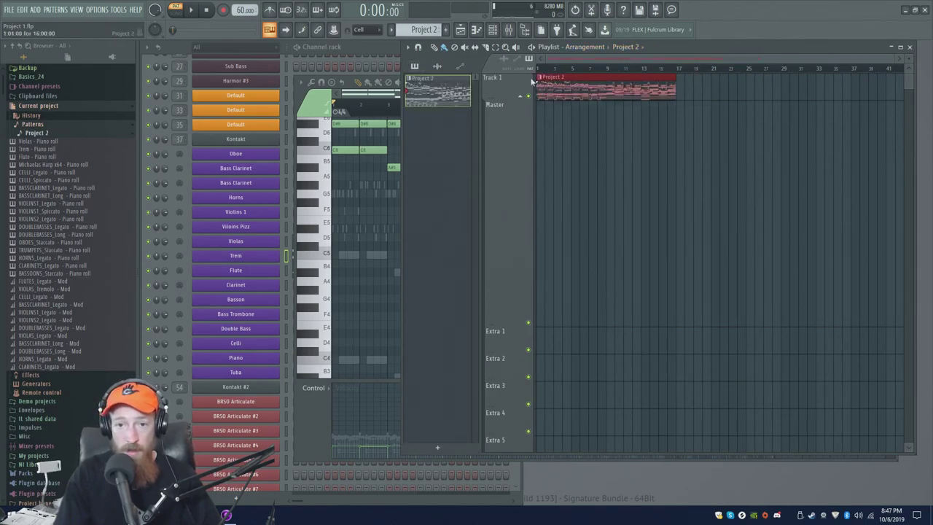
Make Track 1 taller and restore the Trem piano roll to full size.
{"action": "left_click_drag", "start_coordinate": [506, 95], "coordinate": [506, 324]}
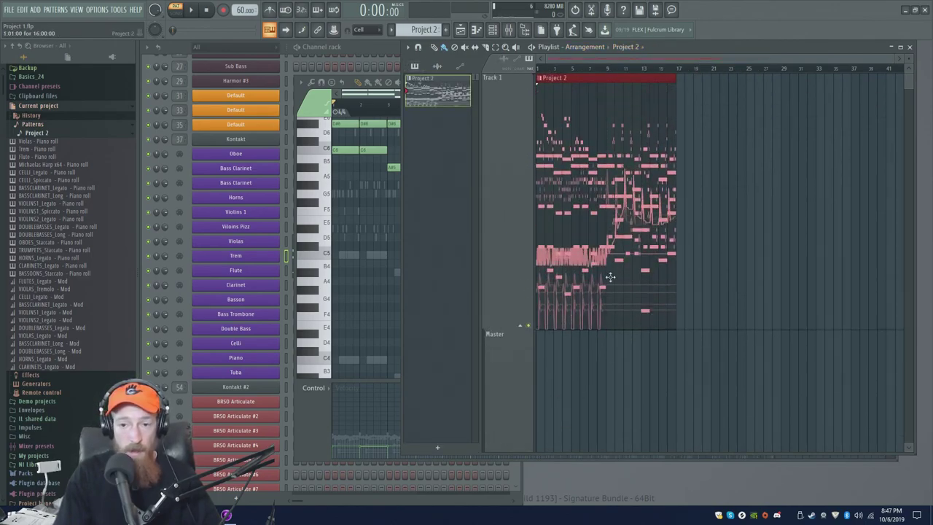
{"action": "key", "text": "Delete"}
{"action": "double_click", "coordinate": [366, 92]}
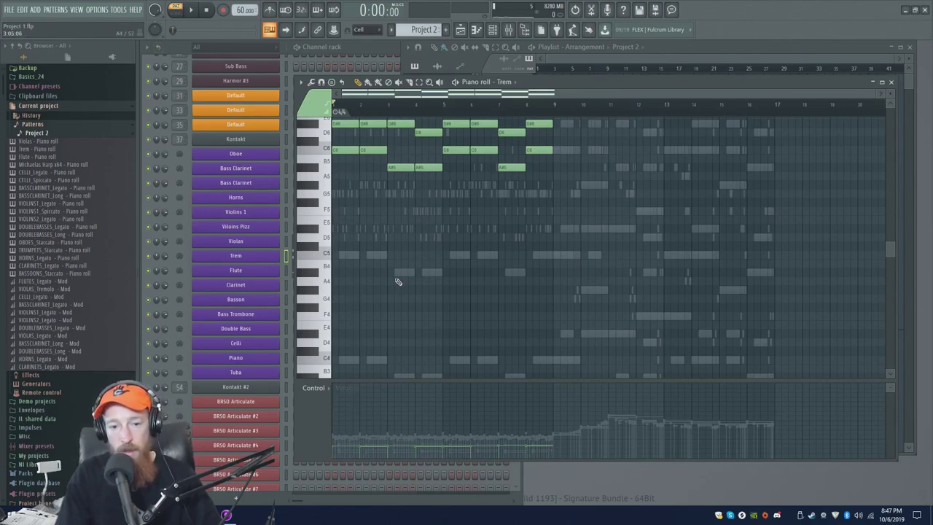
Play back the Trem part and reshape its note velocities in the piano roll.
{"action": "key", "text": "space"}
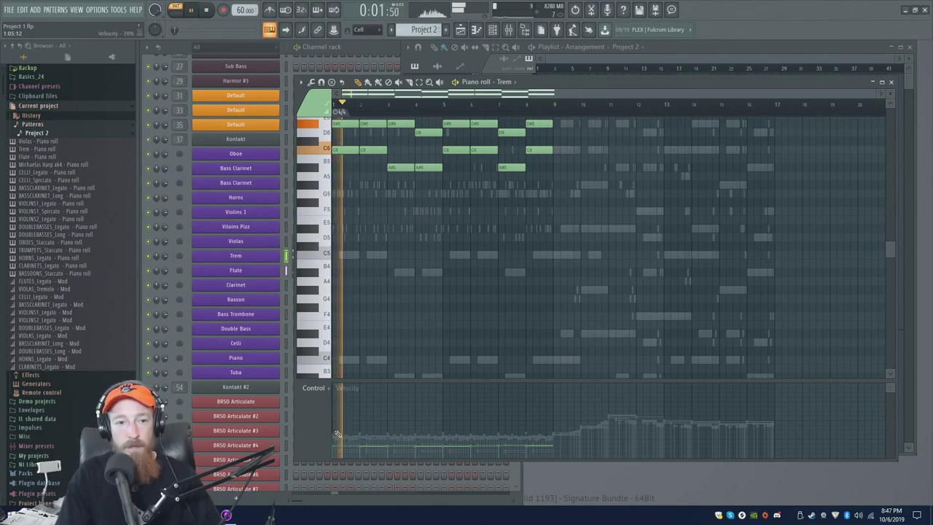
{"action": "key", "text": "space"}
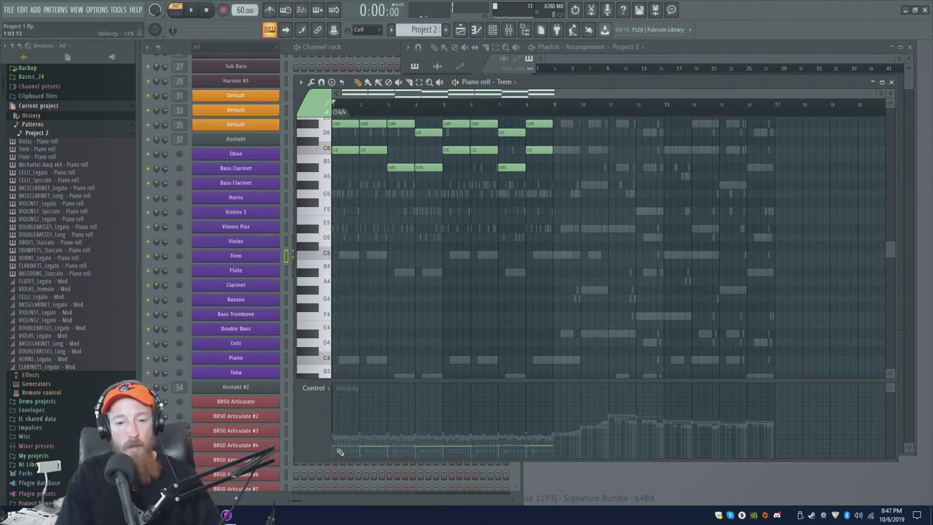
{"action": "mouse_move", "coordinate": [510, 455]}
{"action": "left_mouse_down"}
{"action": "mouse_move", "coordinate": [533, 456]}
{"action": "mouse_move", "coordinate": [444, 450]}
{"action": "left_mouse_up"}
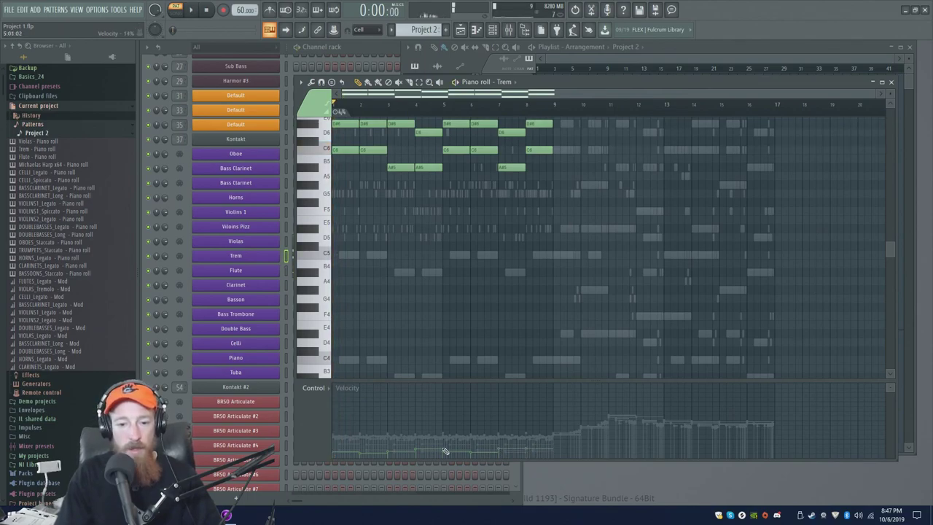
{"action": "left_click", "coordinate": [237, 145]}
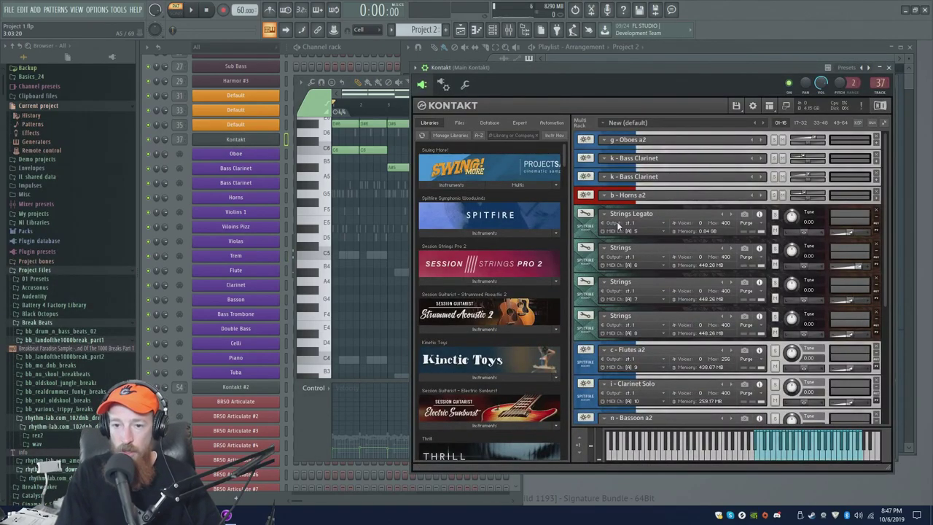
Lower the channel-8 Strings instrument in Kontakt to about -15.2 dB and play to check the balance.
{"action": "scroll", "coordinate": [885, 224], "scroll_direction": "down", "scroll_amount": 1}
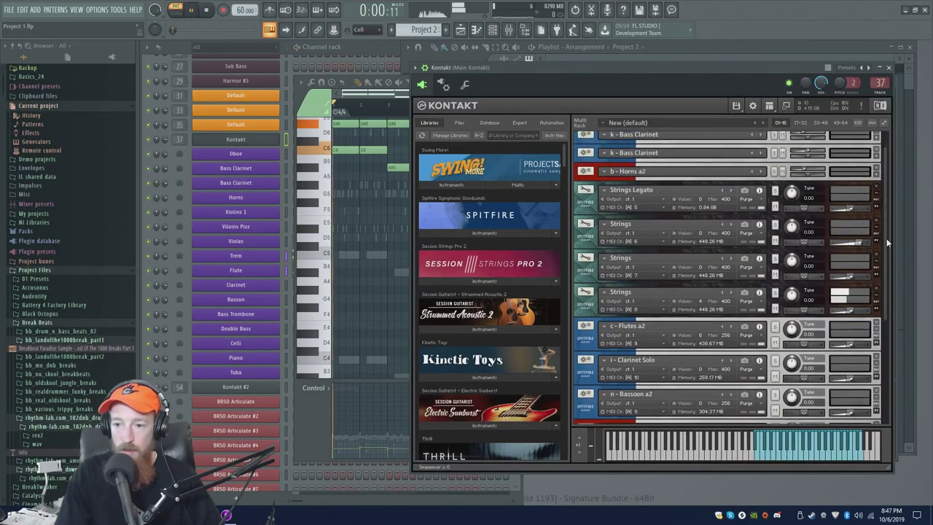
{"action": "mouse_move", "coordinate": [850, 313]}
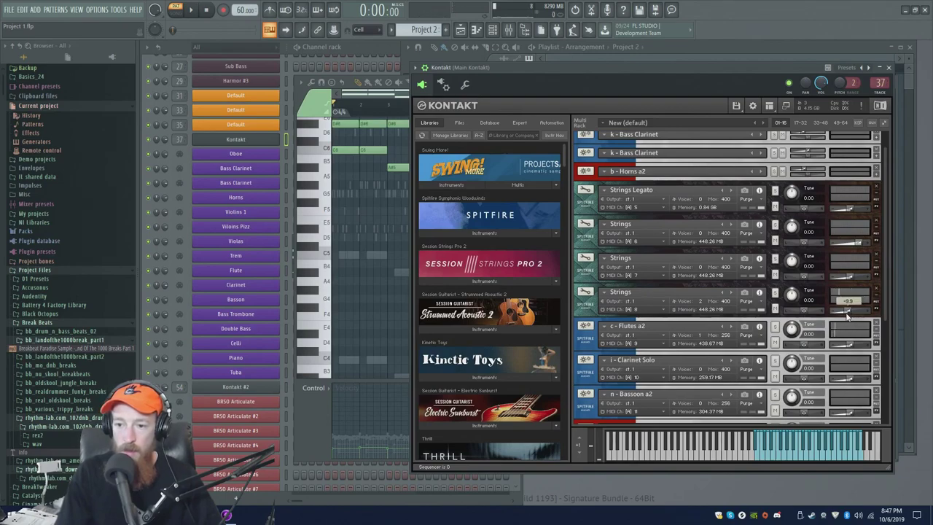
{"action": "left_click_drag", "start_coordinate": [845, 313], "coordinate": [844, 316]}
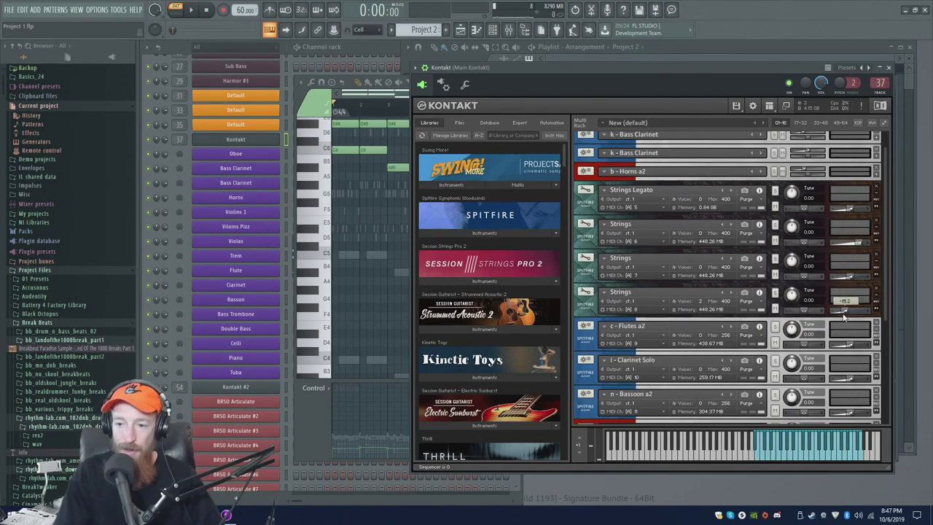
{"action": "key", "text": "space"}
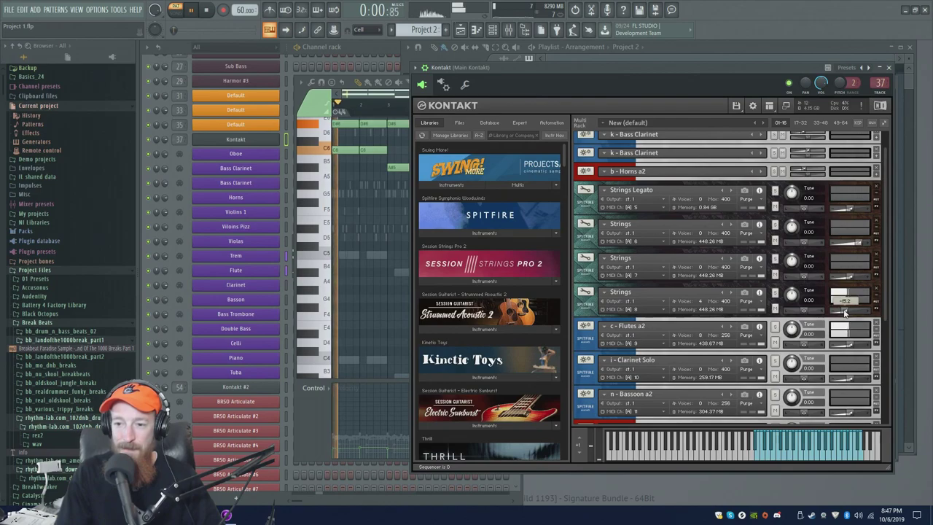
{"action": "key", "text": "space"}
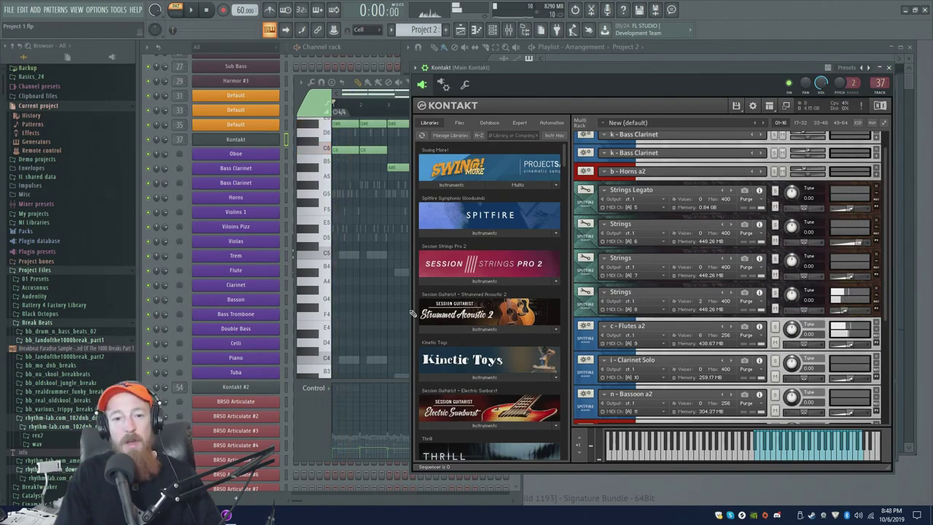
Move the CELLI_Legato notes into the Celli channel.
{"action": "left_click", "coordinate": [185, 42]}
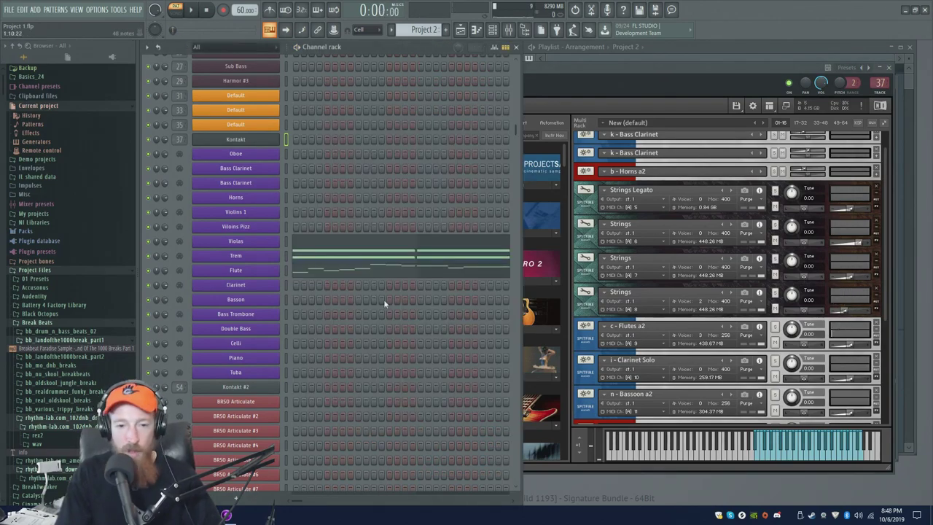
{"action": "scroll", "coordinate": [362, 341], "scroll_direction": "down", "scroll_amount": 8}
{"action": "scroll", "coordinate": [255, 329], "scroll_direction": "down", "scroll_amount": 3}
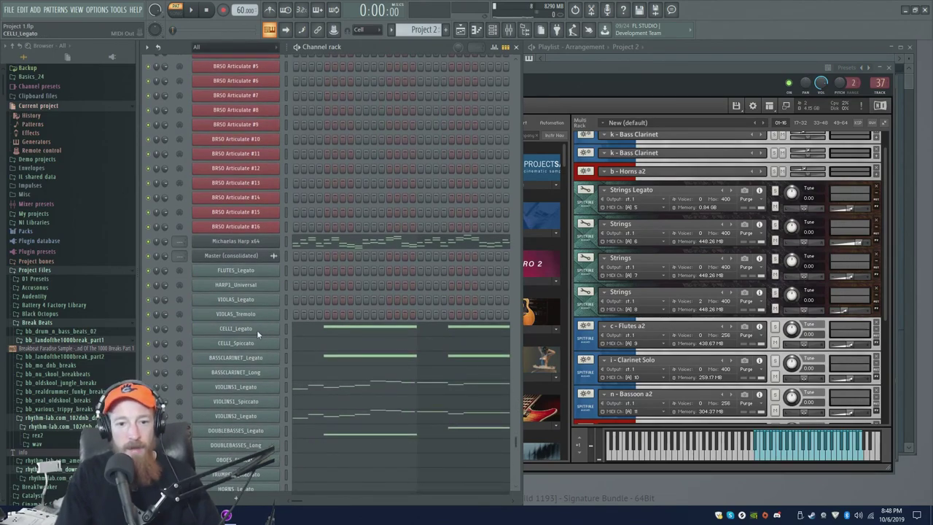
{"action": "right_click", "coordinate": [257, 329]}
{"action": "left_click", "coordinate": [416, 333]}
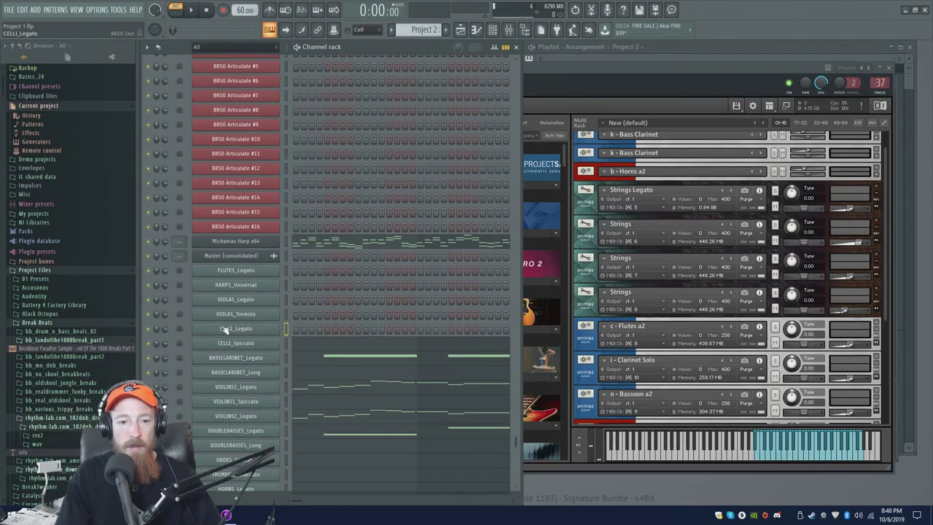
{"action": "scroll", "coordinate": [284, 327], "scroll_direction": "up", "scroll_amount": 20}
{"action": "scroll", "coordinate": [244, 203], "scroll_direction": "up", "scroll_amount": 6}
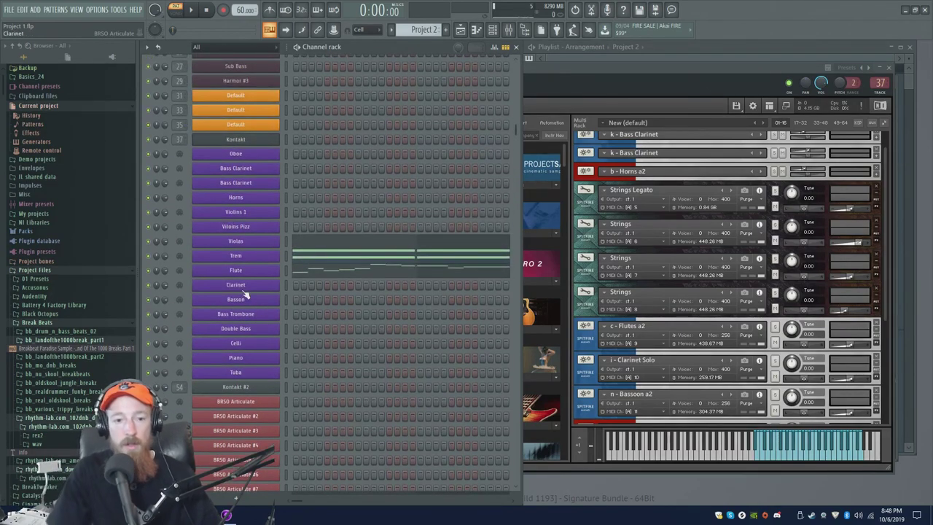
{"action": "right_click", "coordinate": [250, 332]}
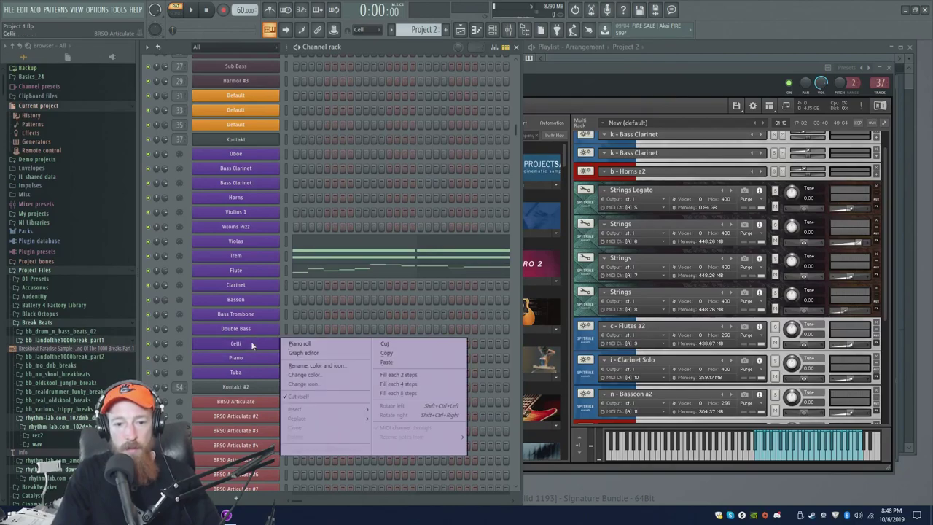
{"action": "left_click", "coordinate": [408, 366]}
Copy the CELLI_Spiccato notes into the Vilons Pizz channel.
{"action": "scroll", "coordinate": [413, 310], "scroll_direction": "down", "scroll_amount": 20}
{"action": "scroll", "coordinate": [413, 309], "scroll_direction": "down", "scroll_amount": 1}
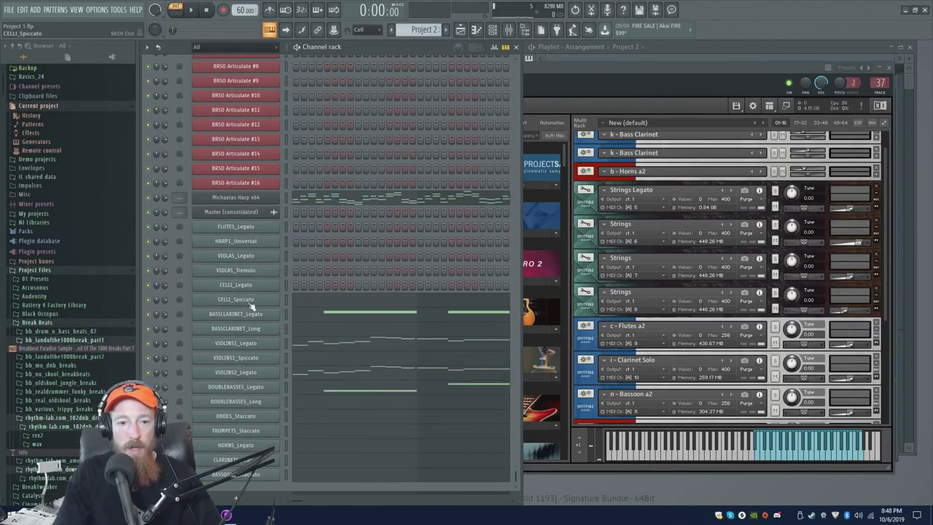
{"action": "right_click", "coordinate": [268, 299]}
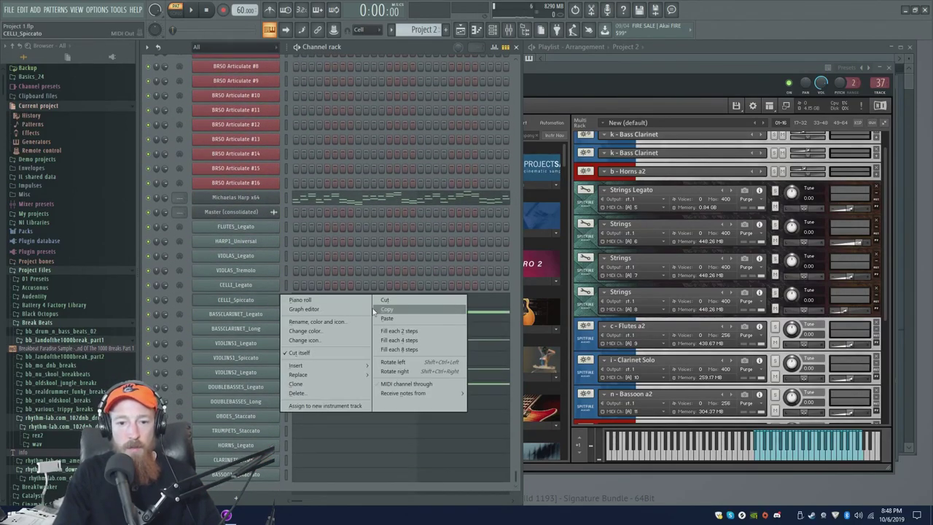
{"action": "left_click", "coordinate": [419, 310]}
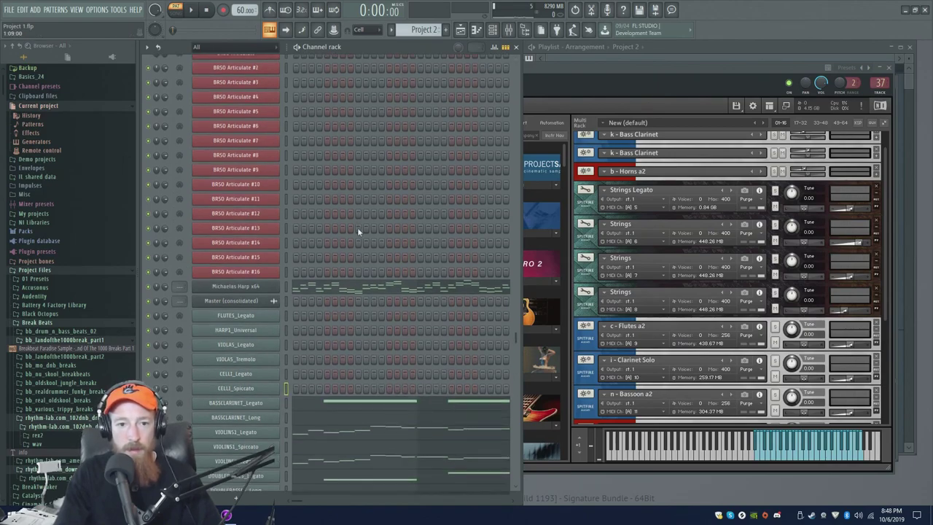
{"action": "scroll", "coordinate": [357, 228], "scroll_direction": "up", "scroll_amount": 20}
{"action": "scroll", "coordinate": [235, 256], "scroll_direction": "up", "scroll_amount": 5}
{"action": "right_click", "coordinate": [281, 180]}
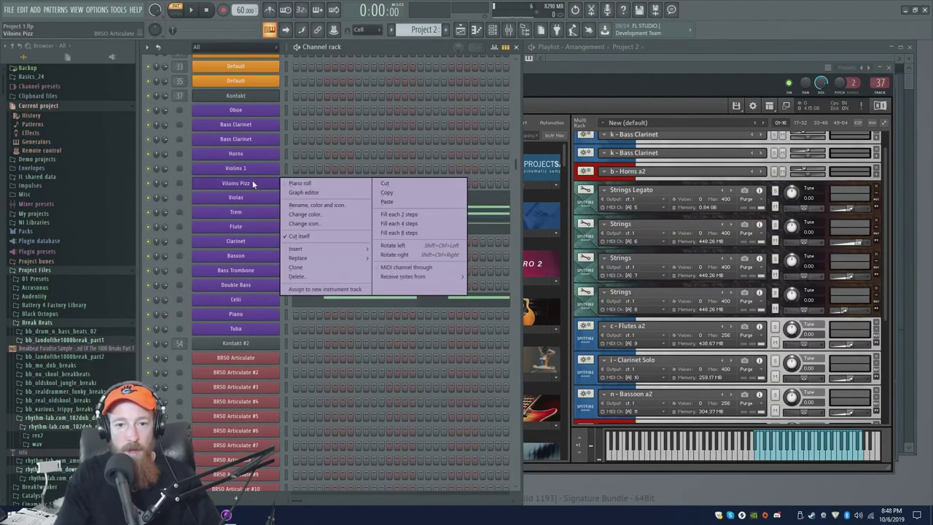
{"action": "left_click", "coordinate": [387, 196]}
Move the BASSCLARINET_Legato notes into the second Bass Clarinet channel.
{"action": "scroll", "coordinate": [423, 292], "scroll_direction": "down", "scroll_amount": 15}
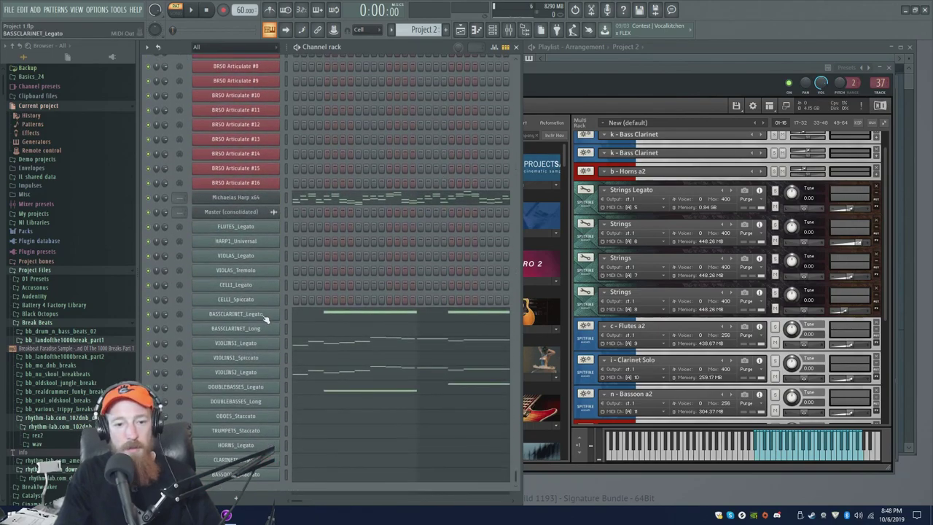
{"action": "right_click", "coordinate": [280, 310]}
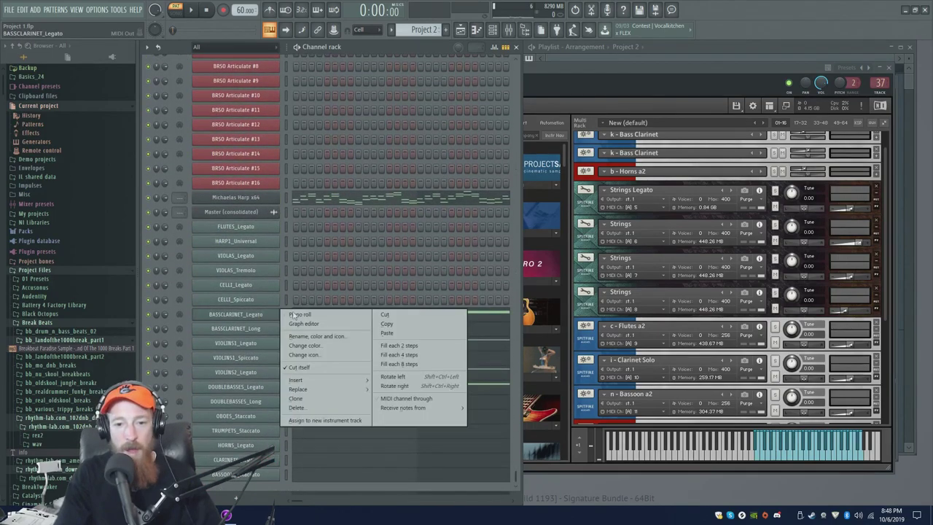
{"action": "left_click", "coordinate": [426, 314]}
{"action": "scroll", "coordinate": [226, 320], "scroll_direction": "up", "scroll_amount": 15}
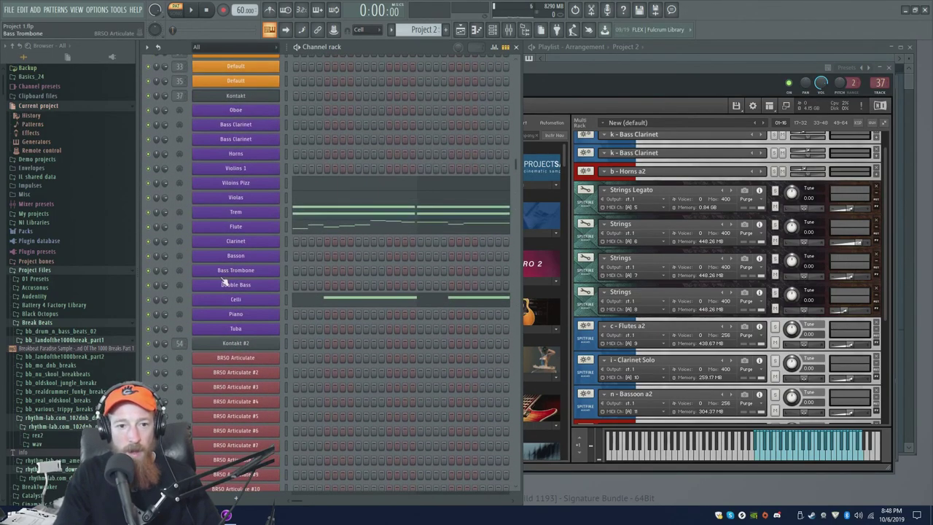
{"action": "right_click", "coordinate": [280, 137]}
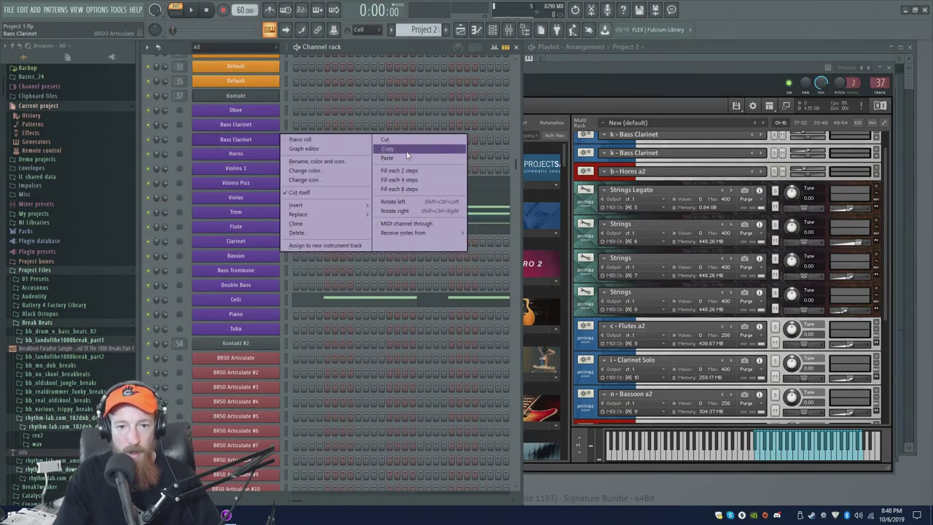
{"action": "left_click", "coordinate": [397, 151]}
Move the BASSCLARINET_Long notes into the first Bass Clarinet channel.
{"action": "scroll", "coordinate": [328, 315], "scroll_direction": "down", "scroll_amount": 9}
{"action": "scroll", "coordinate": [306, 324], "scroll_direction": "down", "scroll_amount": 9}
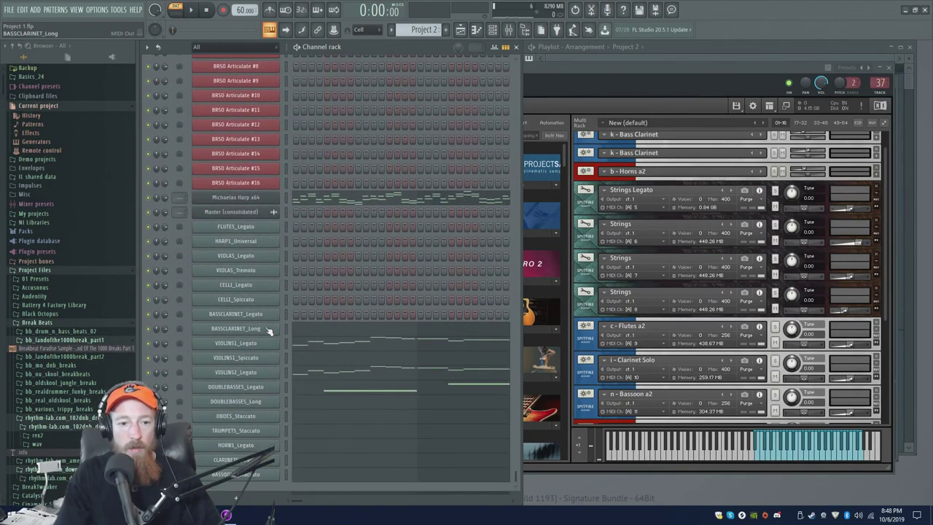
{"action": "right_click", "coordinate": [280, 328]}
{"action": "left_click", "coordinate": [400, 331]}
{"action": "scroll", "coordinate": [367, 273], "scroll_direction": "up", "scroll_amount": 15}
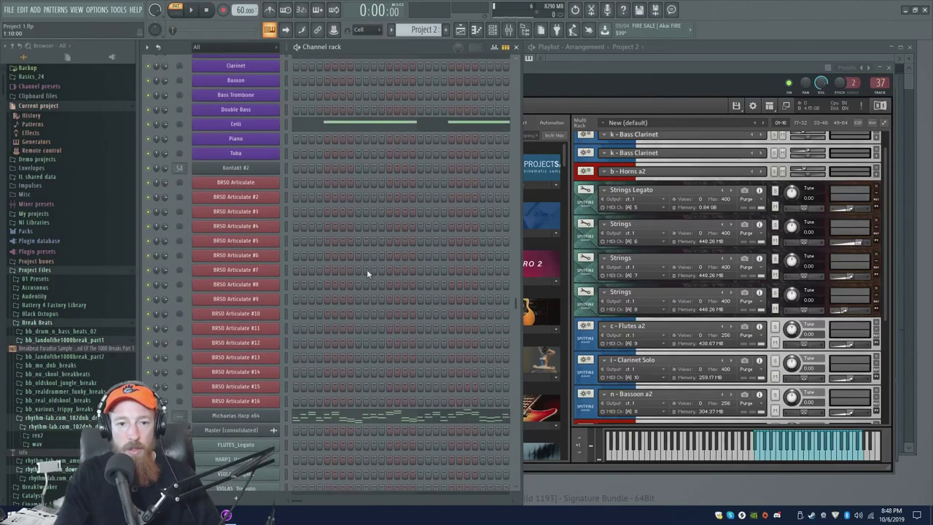
{"action": "scroll", "coordinate": [366, 273], "scroll_direction": "up", "scroll_amount": 18}
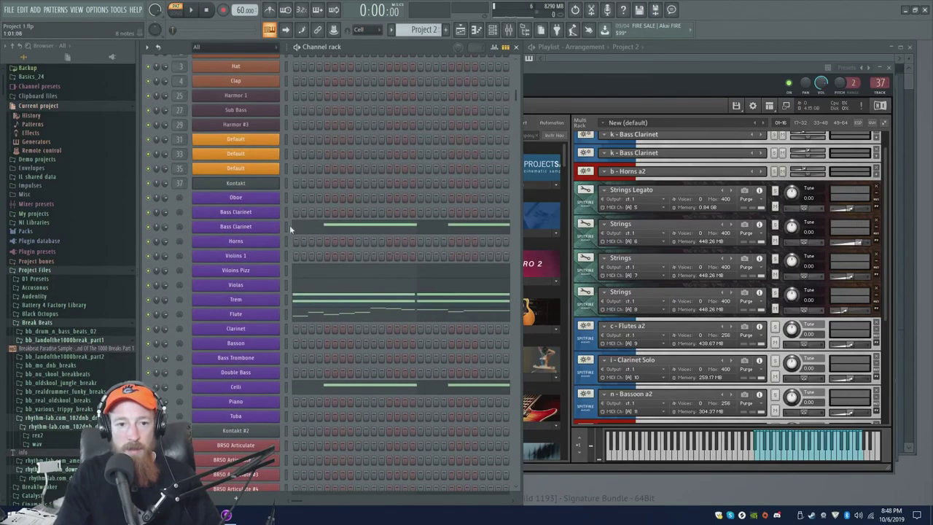
{"action": "right_click", "coordinate": [254, 213]}
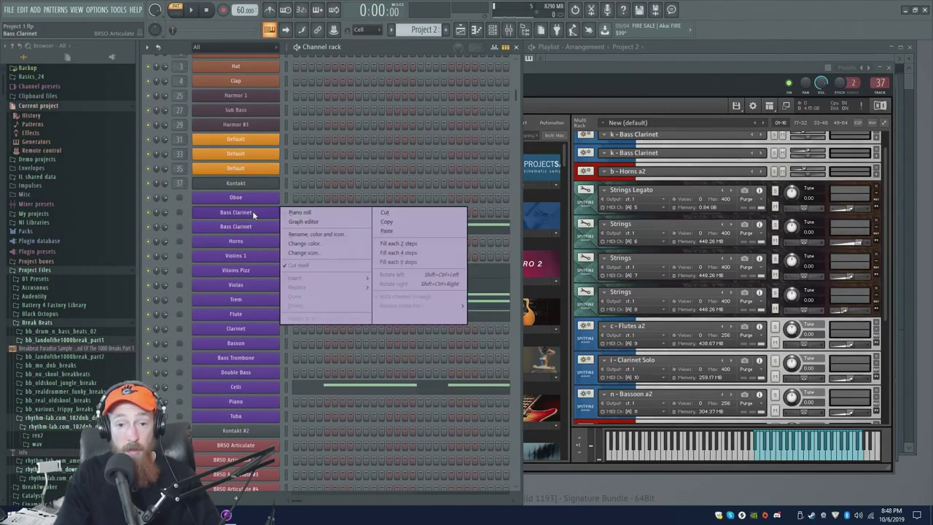
{"action": "left_click", "coordinate": [399, 229]}
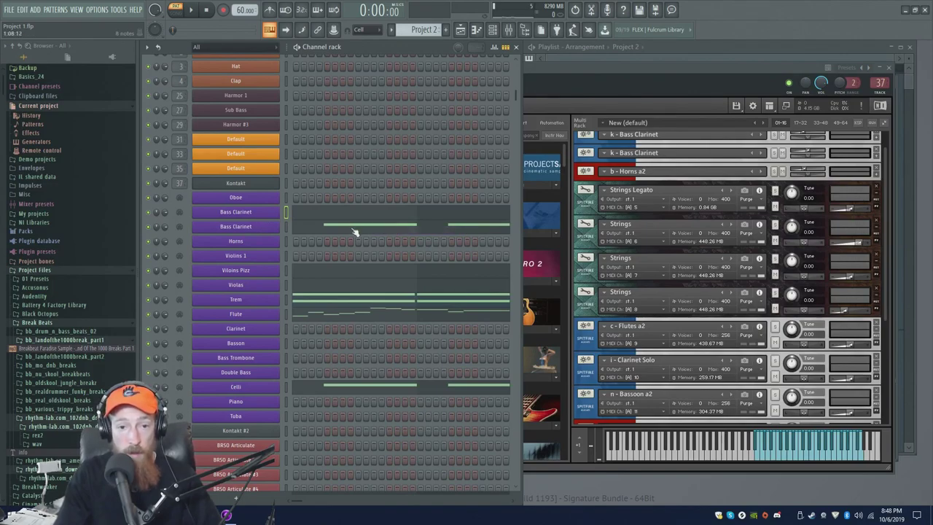
Play the project and check the Bass Clarinet piano roll before stopping.
{"action": "key", "text": "space"}
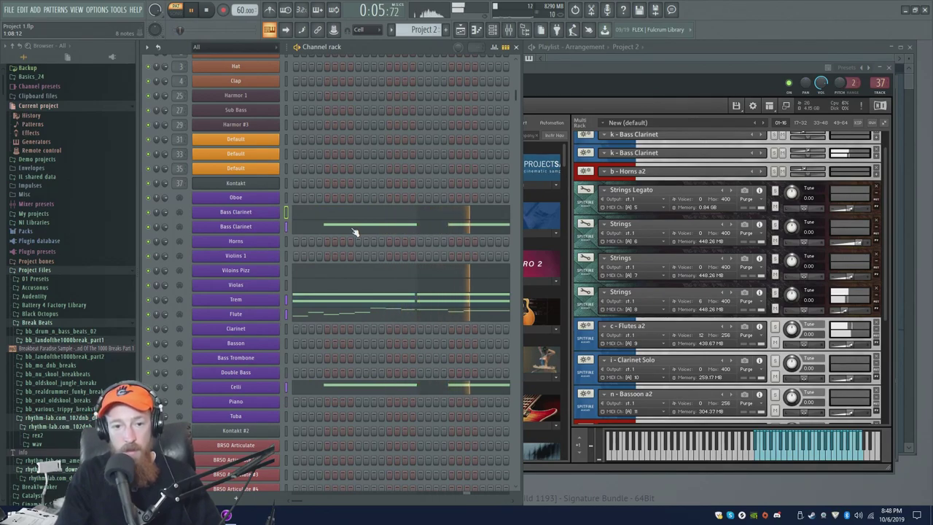
{"action": "left_click", "coordinate": [354, 231]}
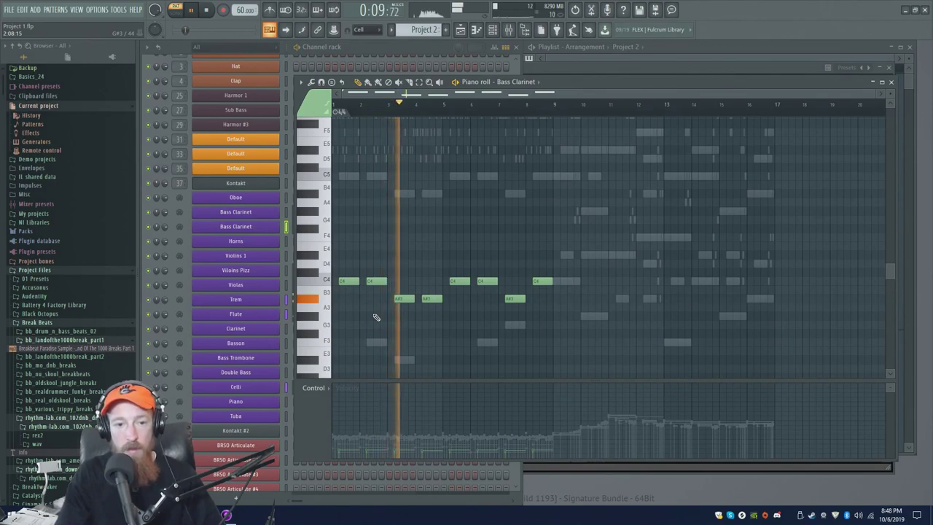
{"action": "left_click", "coordinate": [350, 260]}
{"action": "key", "text": "space"}
Move the DOUBLEBASSES_Legato notes into the Double Bass channel.
{"action": "scroll", "coordinate": [409, 235], "scroll_direction": "down", "scroll_amount": 8}
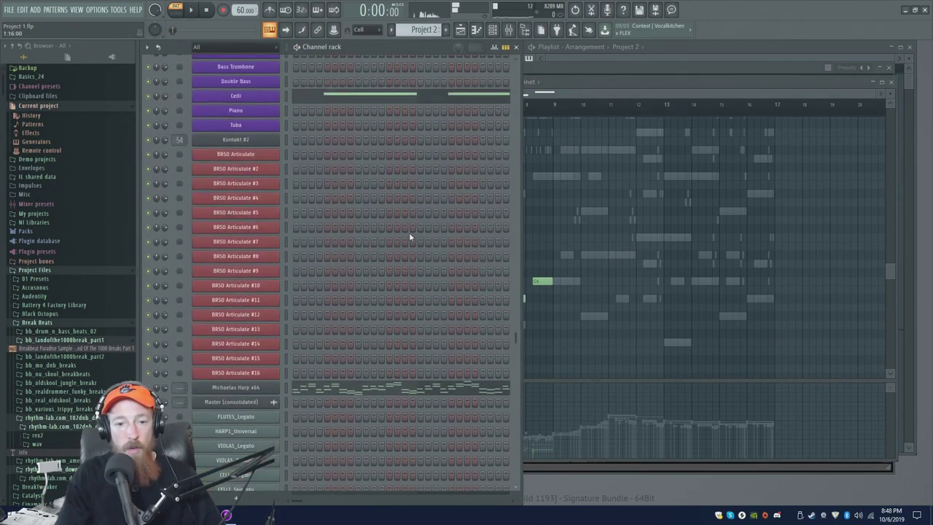
{"action": "scroll", "coordinate": [408, 234], "scroll_direction": "down", "scroll_amount": 5}
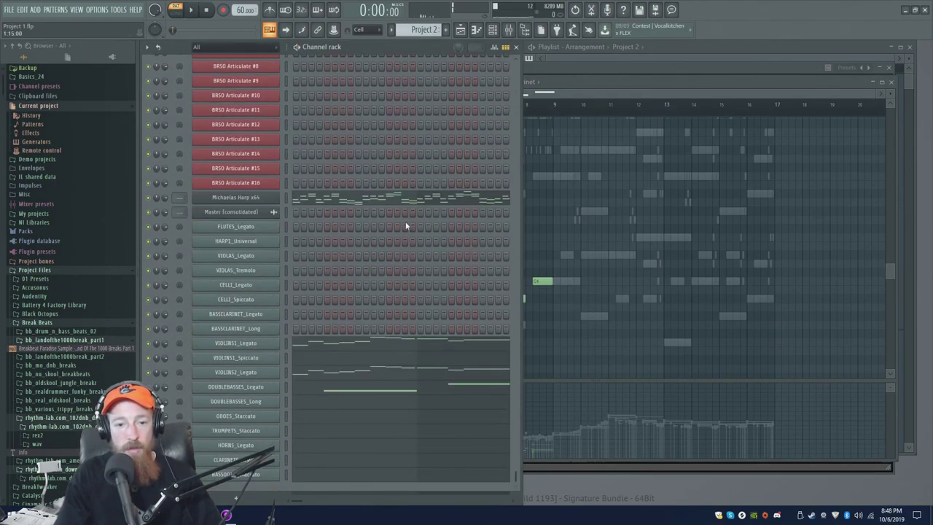
{"action": "right_click", "coordinate": [260, 391]}
{"action": "left_click", "coordinate": [408, 385]}
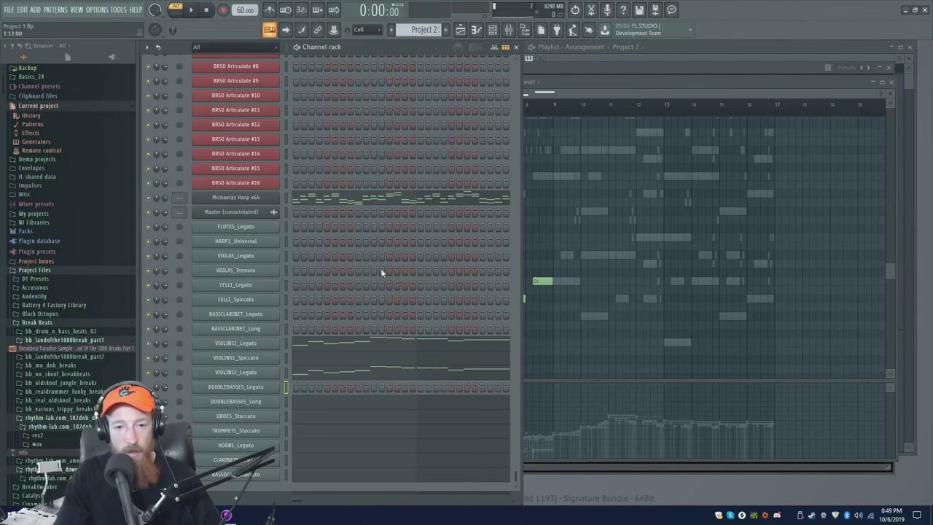
{"action": "scroll", "coordinate": [380, 271], "scroll_direction": "up", "scroll_amount": 12}
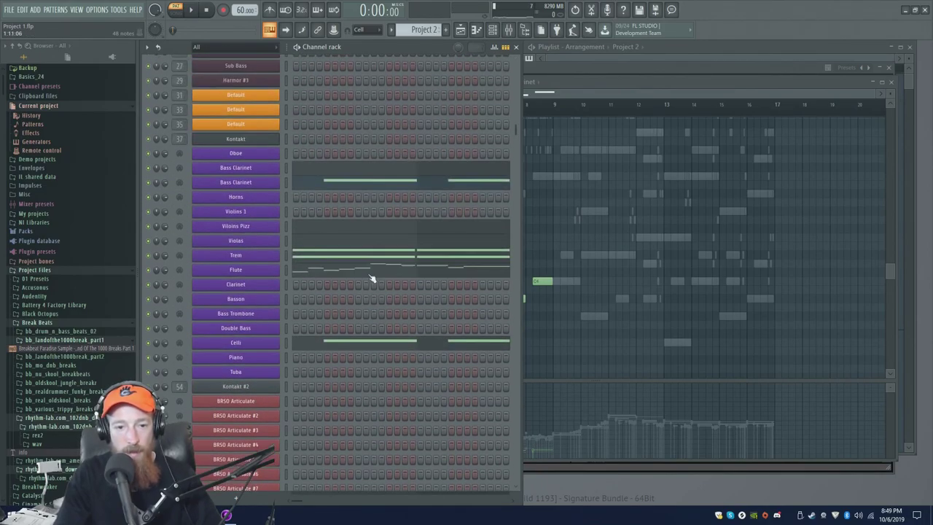
{"action": "right_click", "coordinate": [251, 329]}
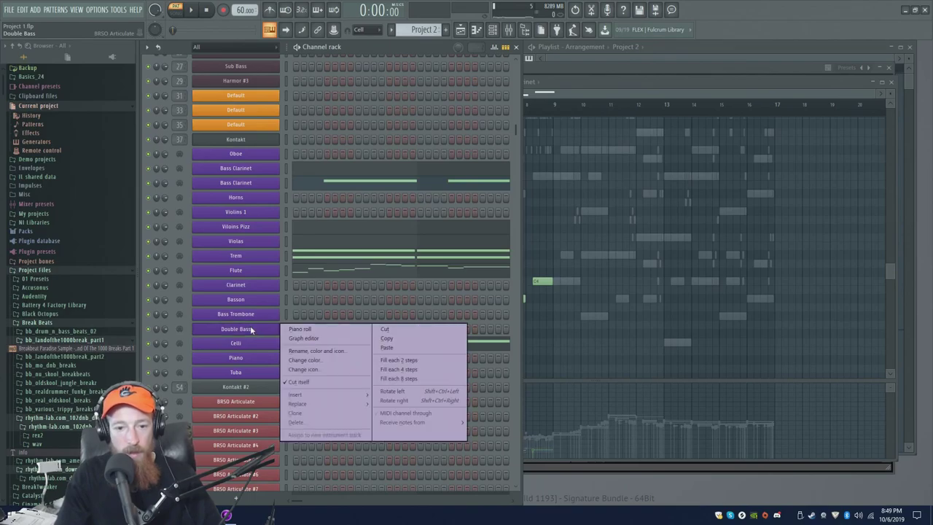
{"action": "left_click", "coordinate": [412, 343]}
Copy the VIOLINS2_Legato notes and start project playback.
{"action": "scroll", "coordinate": [404, 320], "scroll_direction": "down", "scroll_amount": 6}
{"action": "scroll", "coordinate": [404, 325], "scroll_direction": "down", "scroll_amount": 5}
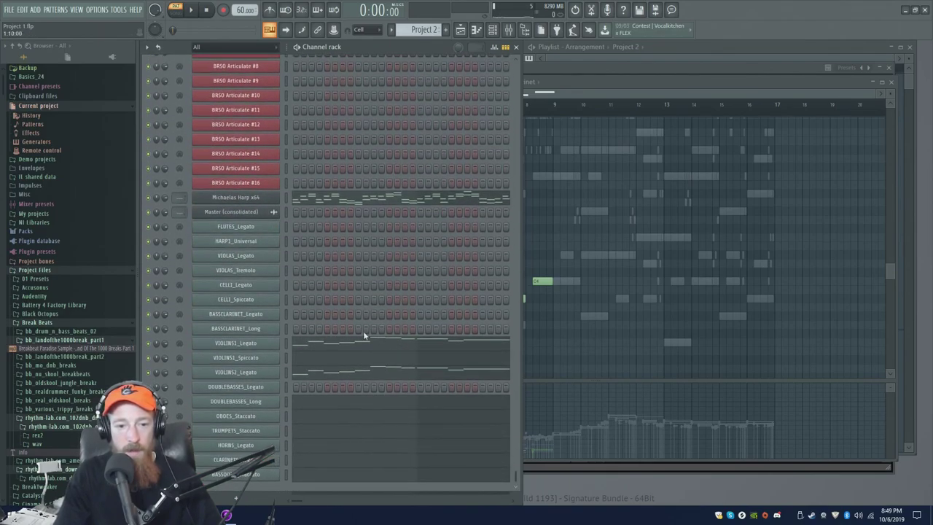
{"action": "right_click", "coordinate": [257, 374]}
{"action": "left_click", "coordinate": [419, 373]}
{"action": "scroll", "coordinate": [255, 277], "scroll_direction": "up", "scroll_amount": 12}
{"action": "key", "text": "space"}
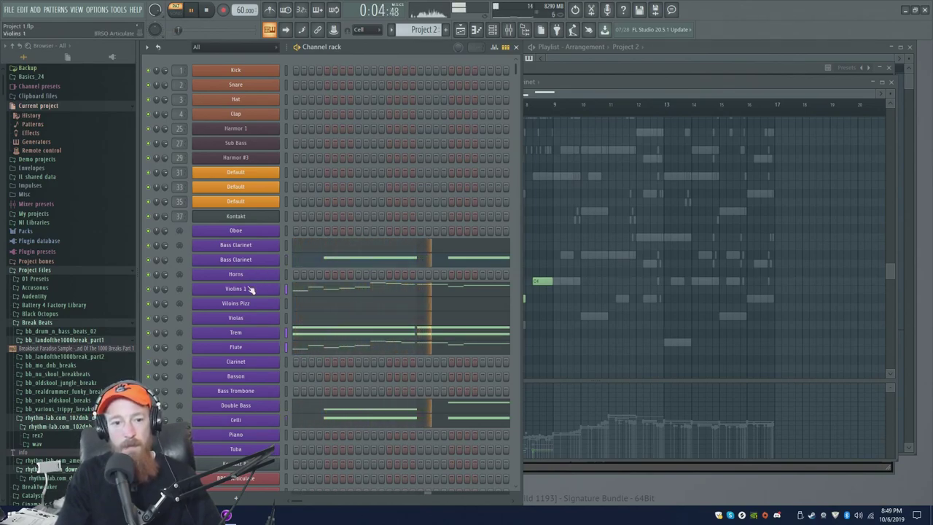
Paste the copied violin notes into Violins 1 and play to hear them.
{"action": "key", "text": "space"}
{"action": "right_click", "coordinate": [250, 289]}
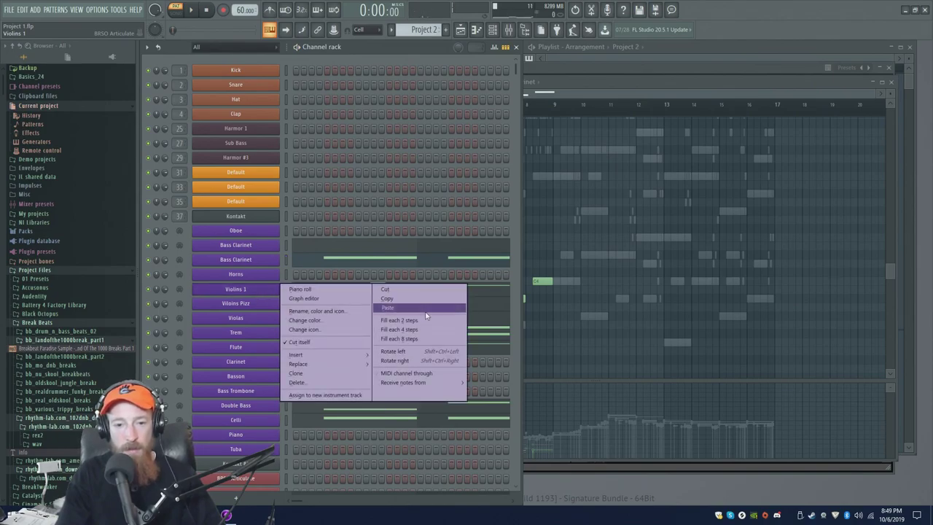
{"action": "left_click", "coordinate": [425, 309]}
{"action": "key", "text": "space"}
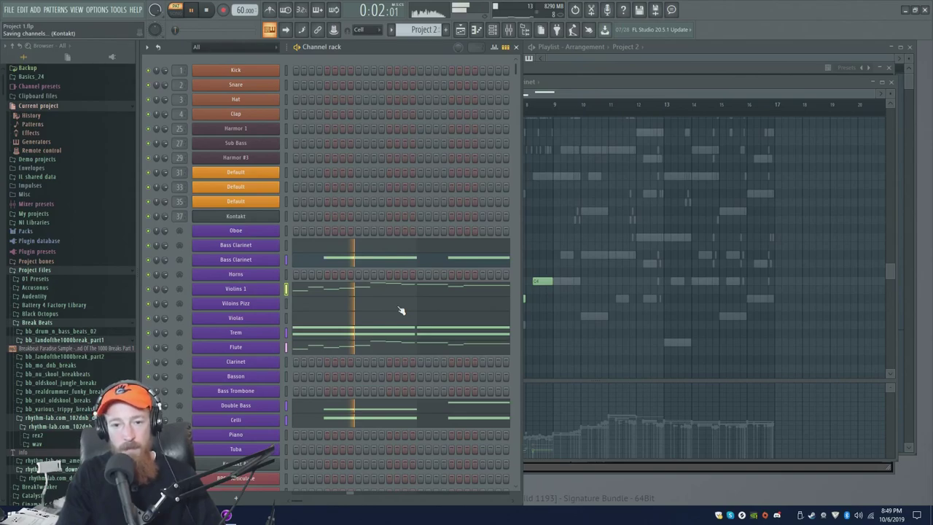
{"action": "key", "text": "space"}
Open and close the DOUBLEBASSES_Long piano roll, then bring Kontakt forward.
{"action": "scroll", "coordinate": [432, 277], "scroll_direction": "down", "scroll_amount": 10}
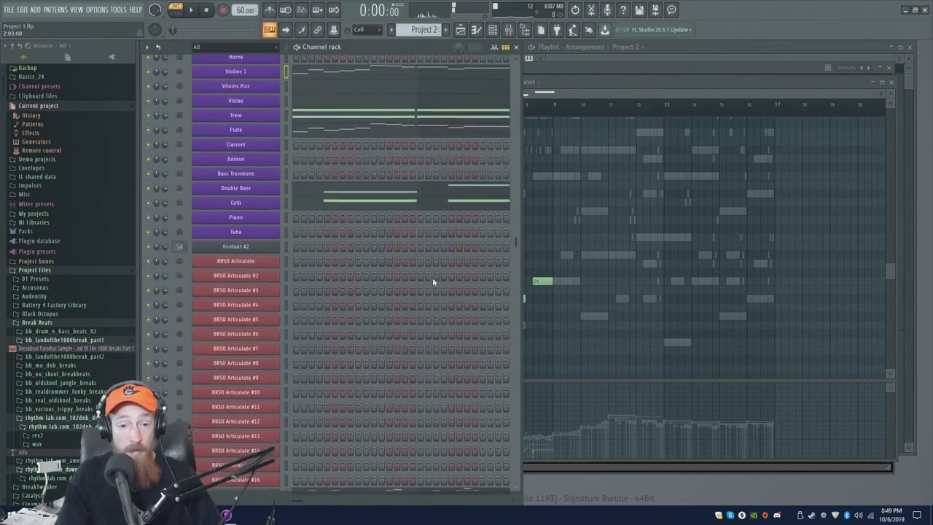
{"action": "scroll", "coordinate": [359, 303], "scroll_direction": "down", "scroll_amount": 2}
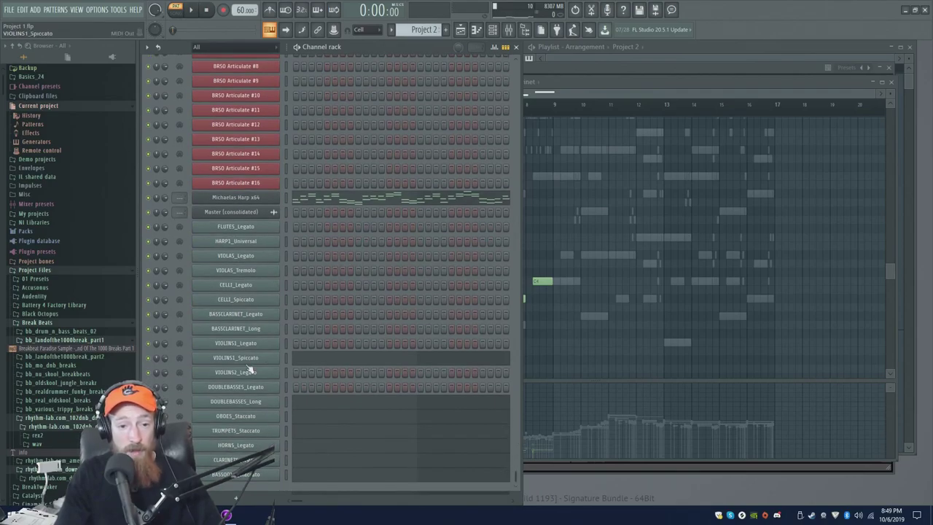
{"action": "right_click", "coordinate": [253, 364]}
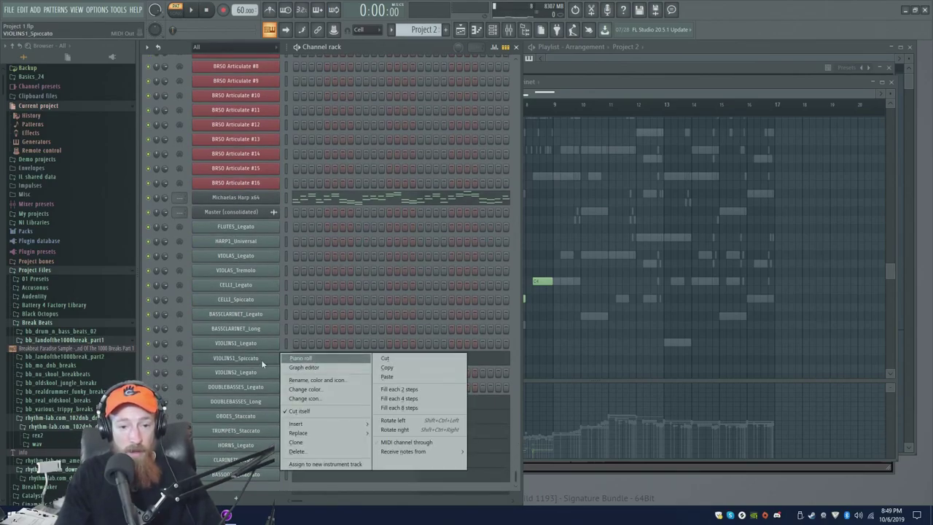
{"action": "left_click", "coordinate": [332, 410]}
{"action": "scroll", "coordinate": [545, 323], "scroll_direction": "down", "scroll_amount": 8}
{"action": "scroll", "coordinate": [526, 356], "scroll_direction": "up", "scroll_amount": 5}
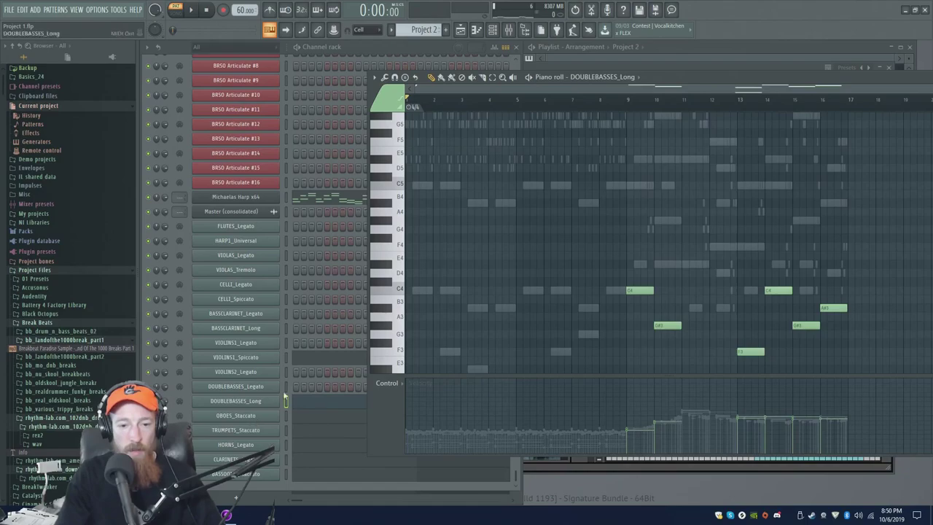
{"action": "left_click", "coordinate": [330, 407]}
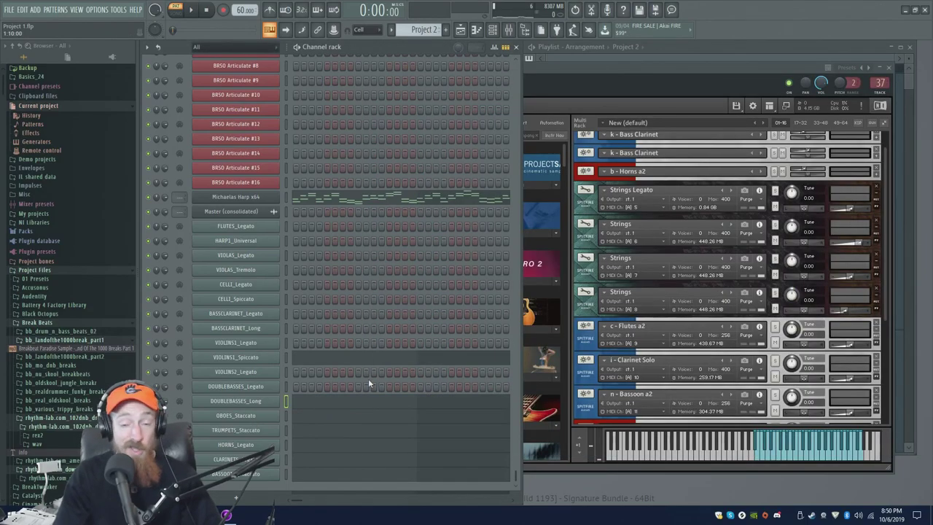
{"action": "left_click", "coordinate": [721, 74]}
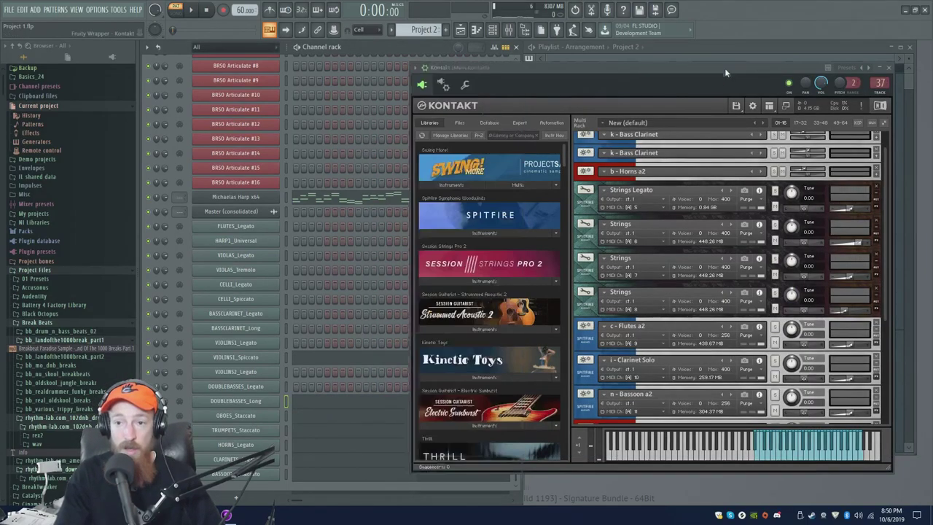
Replace the old clip with Project 2 at bar 1 of Track 1 and play it.
{"action": "left_click", "coordinate": [722, 52]}
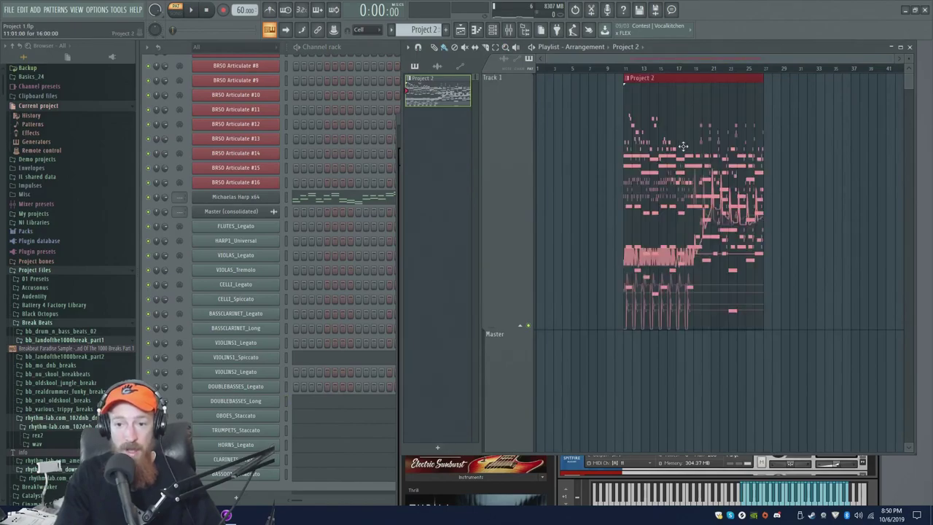
{"action": "right_click", "coordinate": [683, 146]}
{"action": "scroll", "coordinate": [337, 109], "scroll_direction": "up", "scroll_amount": 10}
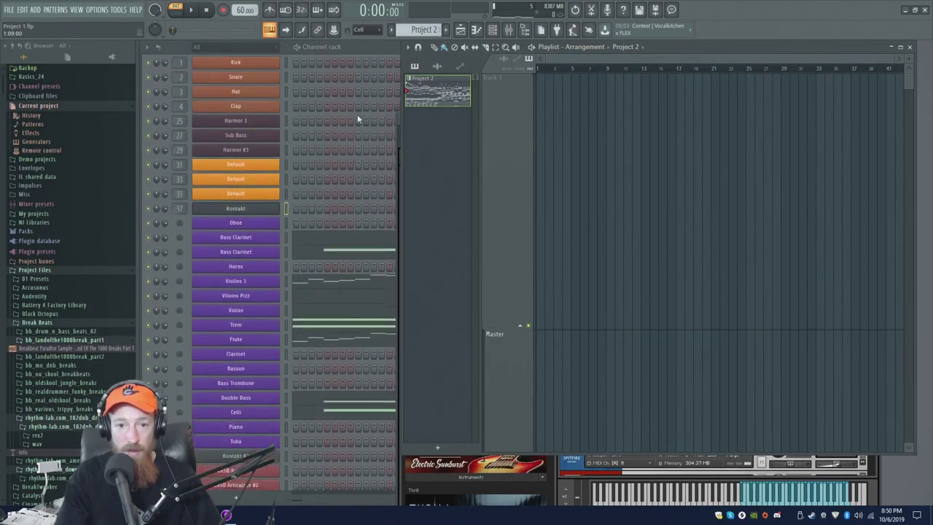
{"action": "left_click", "coordinate": [598, 182]}
{"action": "left_click_drag", "start_coordinate": [658, 160], "coordinate": [520, 177]}
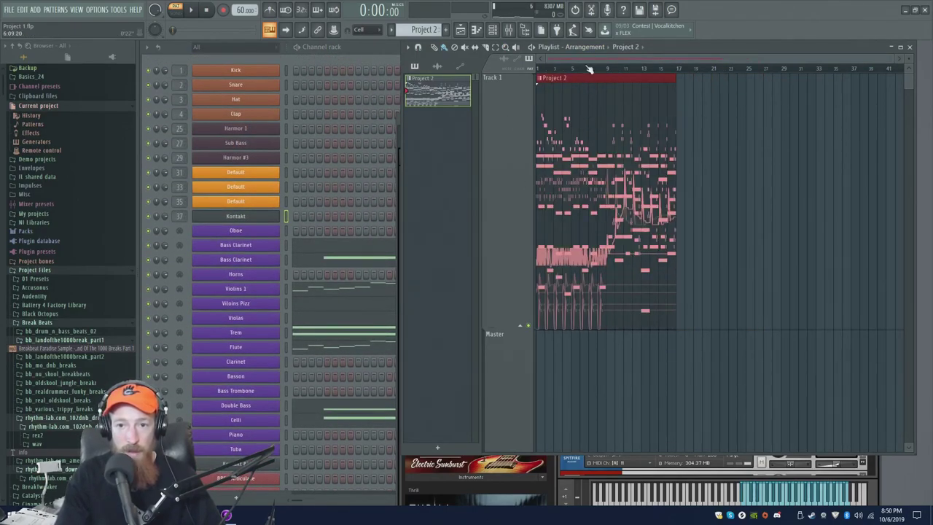
{"action": "key", "text": "space"}
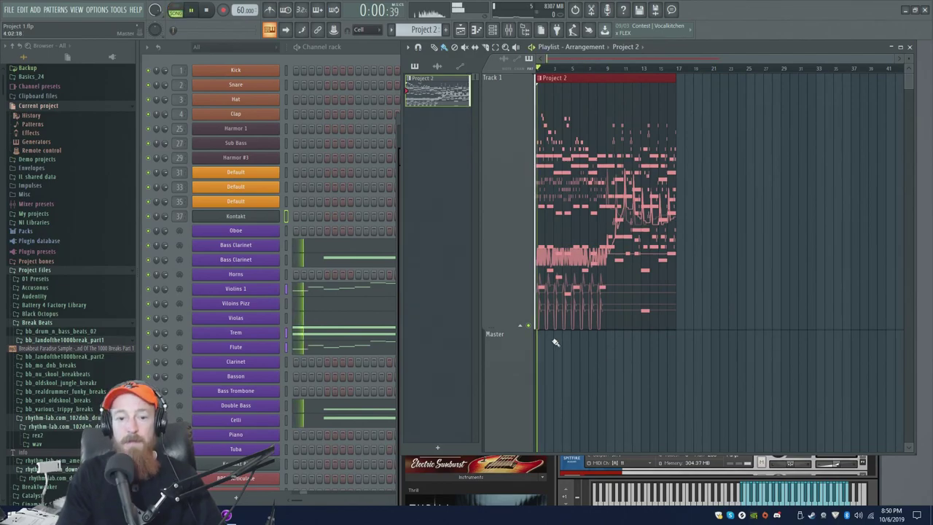
Stop, check the channel list, then restart arrangement playback from the playlist.
{"action": "left_click", "coordinate": [174, 48]}
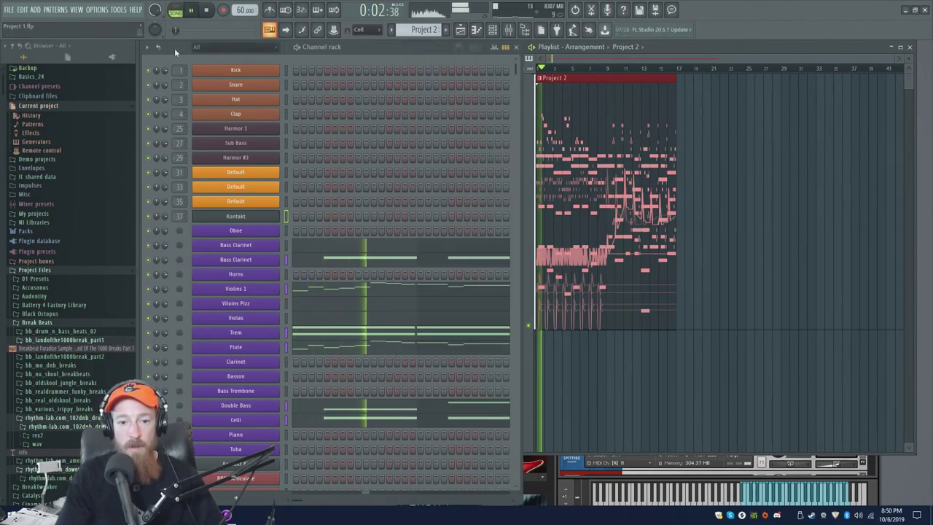
{"action": "scroll", "coordinate": [343, 293], "scroll_direction": "down", "scroll_amount": 12}
{"action": "key", "text": "space"}
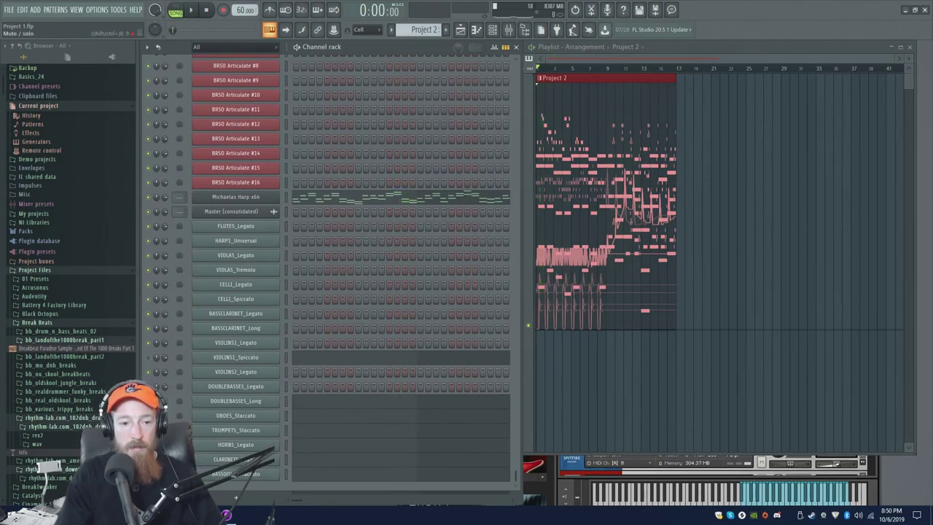
{"action": "left_click", "coordinate": [785, 211]}
{"action": "key", "text": "space"}
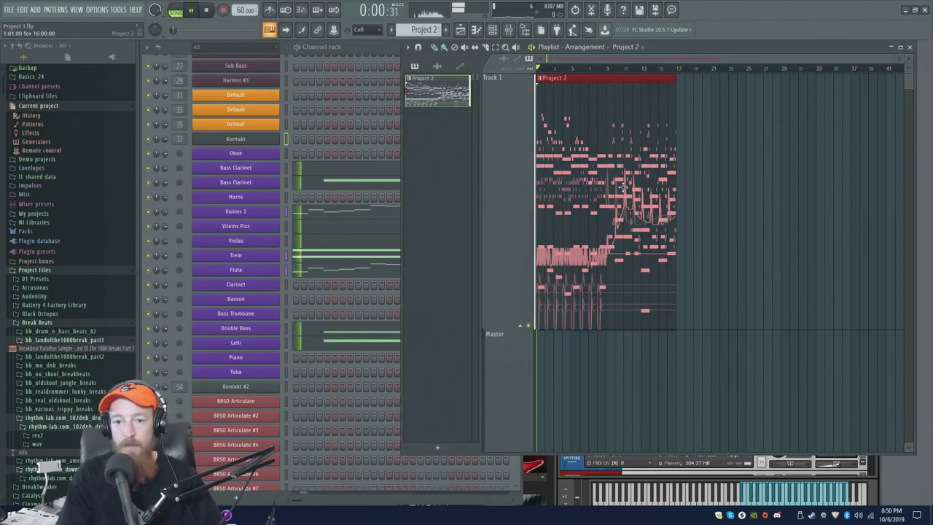
{"action": "scroll", "coordinate": [785, 212], "scroll_direction": "up", "scroll_amount": 3}
{"action": "scroll", "coordinate": [786, 211], "scroll_direction": "up", "scroll_amount": 4}
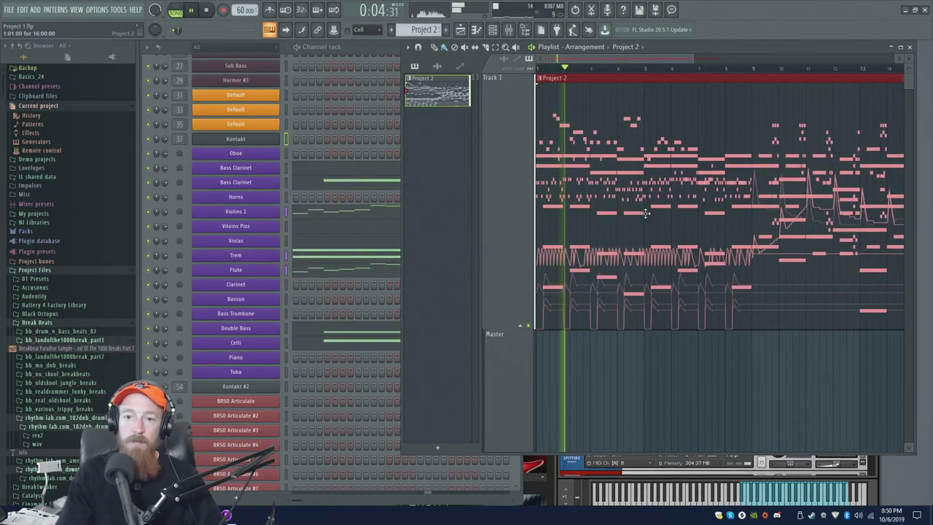
Open the Bass Clarinet piano roll and step through the Violas, Trem and Flute parts.
{"action": "double_click", "coordinate": [585, 188]}
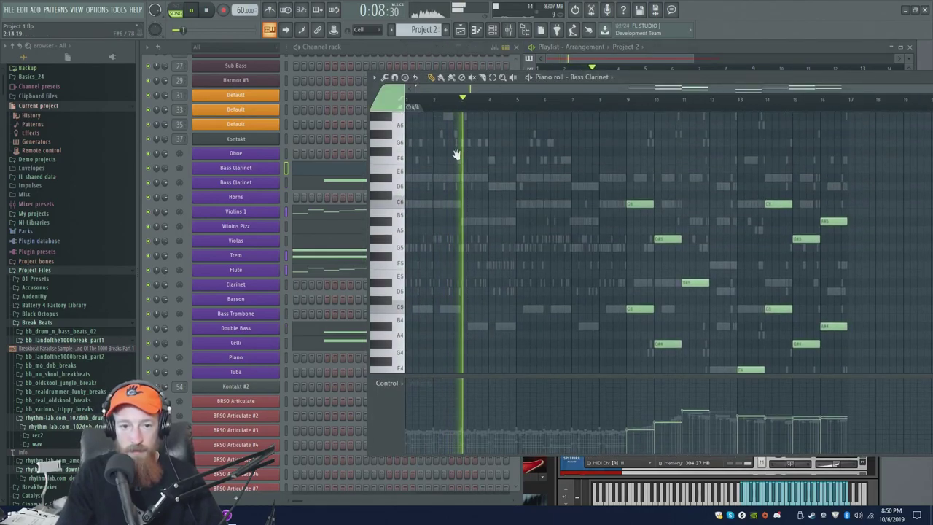
{"action": "left_click", "coordinate": [325, 246]}
{"action": "left_click", "coordinate": [326, 252]}
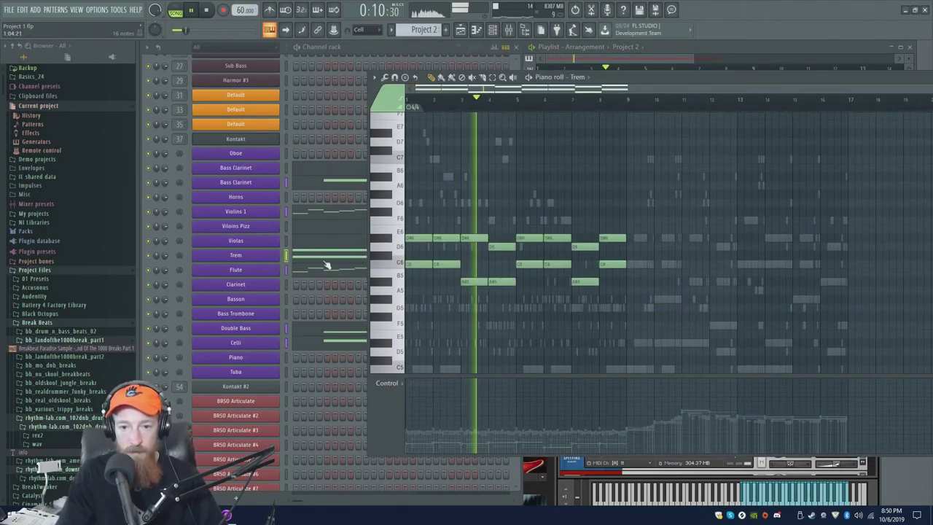
{"action": "scroll", "coordinate": [535, 152], "scroll_direction": "up", "scroll_amount": 3}
{"action": "left_click", "coordinate": [327, 268]}
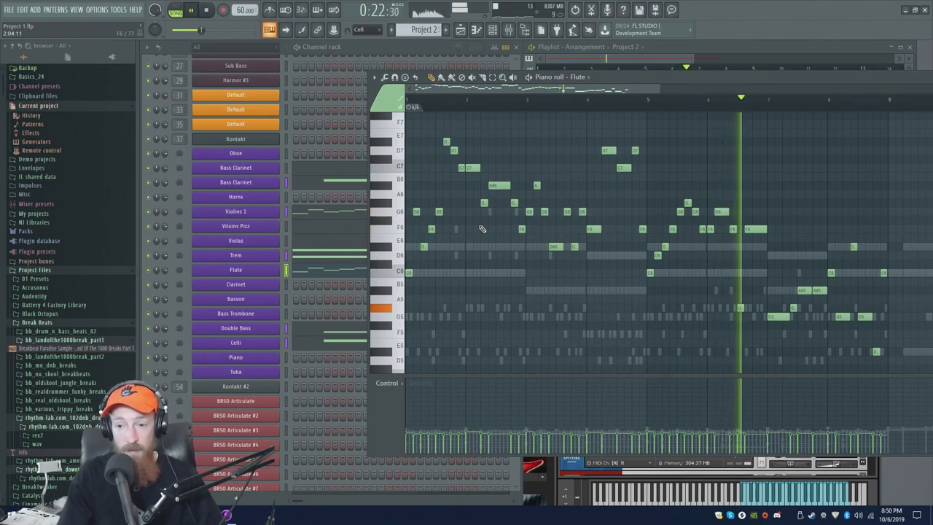
Stop playback, select the flute notes in bars 1–3 and 5–7, then switch to OrbComposer S.
{"action": "key", "text": "space"}
{"action": "left_click_drag", "start_coordinate": [662, 163], "coordinate": [829, 281]}
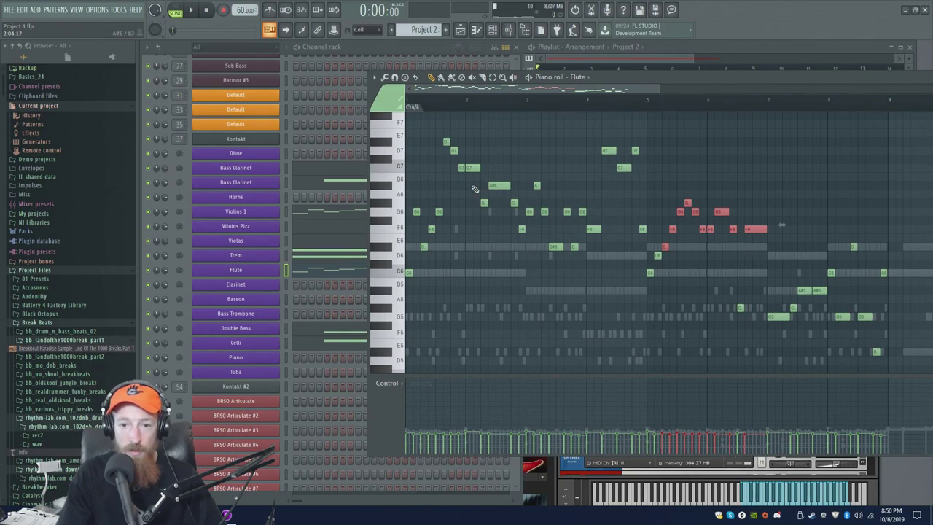
{"action": "left_click_drag", "start_coordinate": [421, 130], "coordinate": [581, 288]}
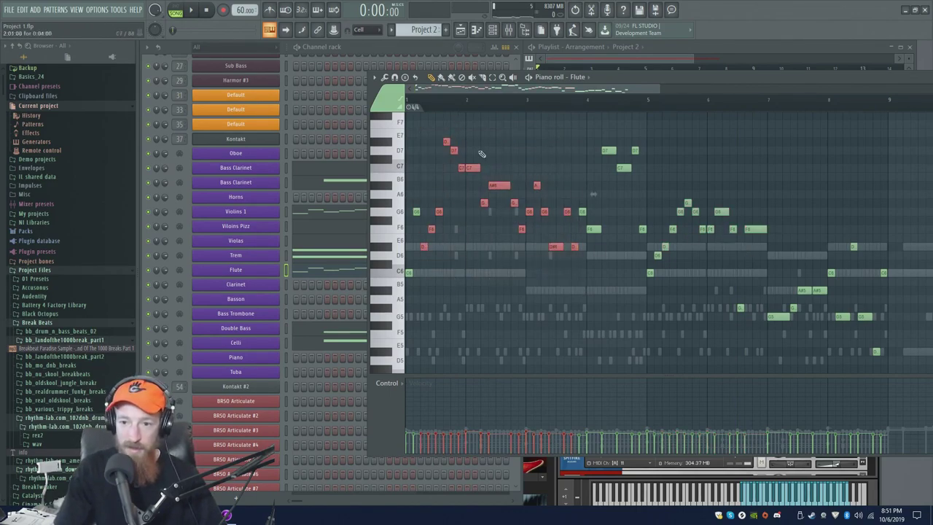
{"action": "left_click_drag", "start_coordinate": [664, 215], "coordinate": [762, 204]}
{"action": "scroll", "coordinate": [777, 191], "scroll_direction": "down", "scroll_amount": 1}
{"action": "scroll", "coordinate": [664, 187], "scroll_direction": "down", "scroll_amount": 1}
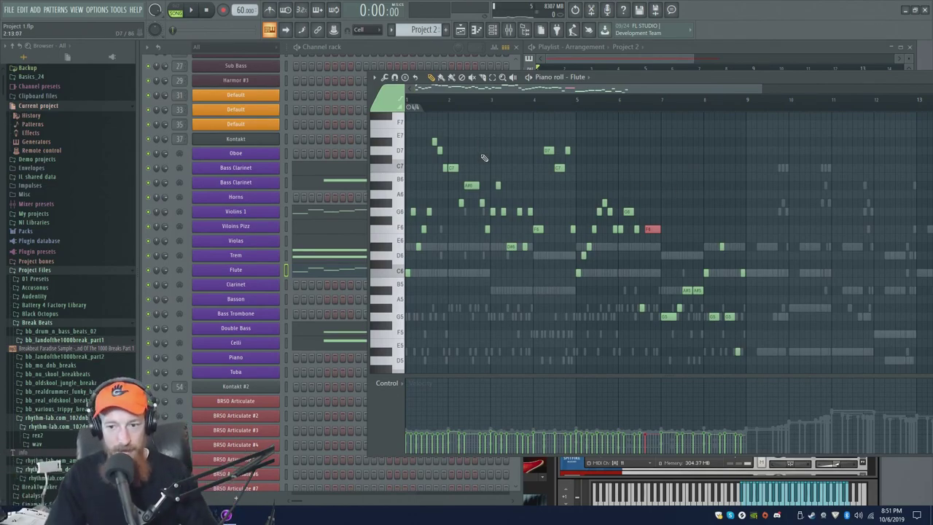
{"action": "scroll", "coordinate": [647, 167], "scroll_direction": "down", "scroll_amount": 2}
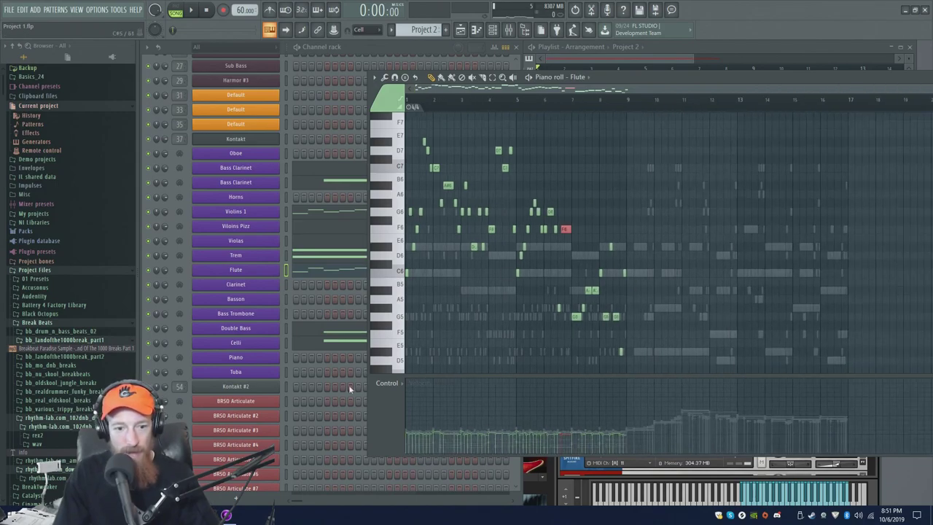
{"action": "key", "text": "alt+Tab"}
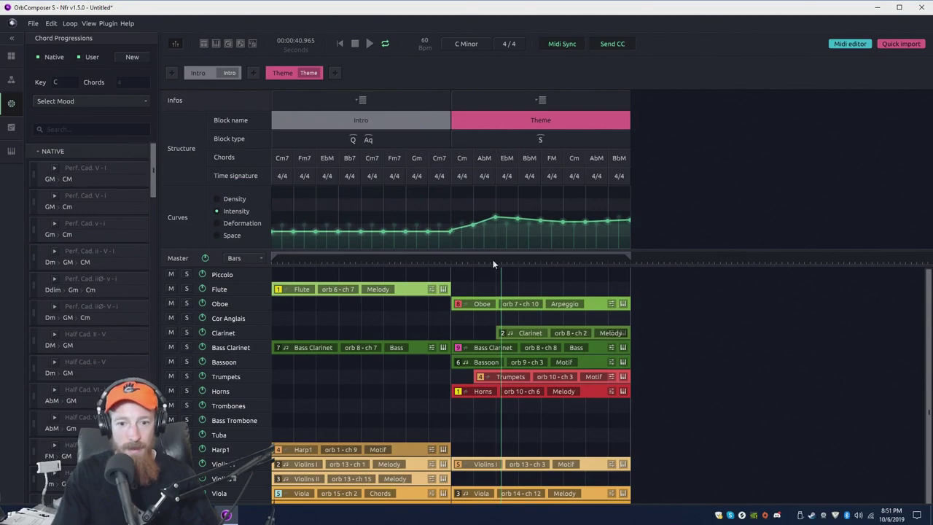
Move OrbComposer's playhead to the arrangement start, scroll the tracks, and return to FL Studio.
{"action": "left_click", "coordinate": [278, 261]}
{"action": "left_click", "coordinate": [272, 261]}
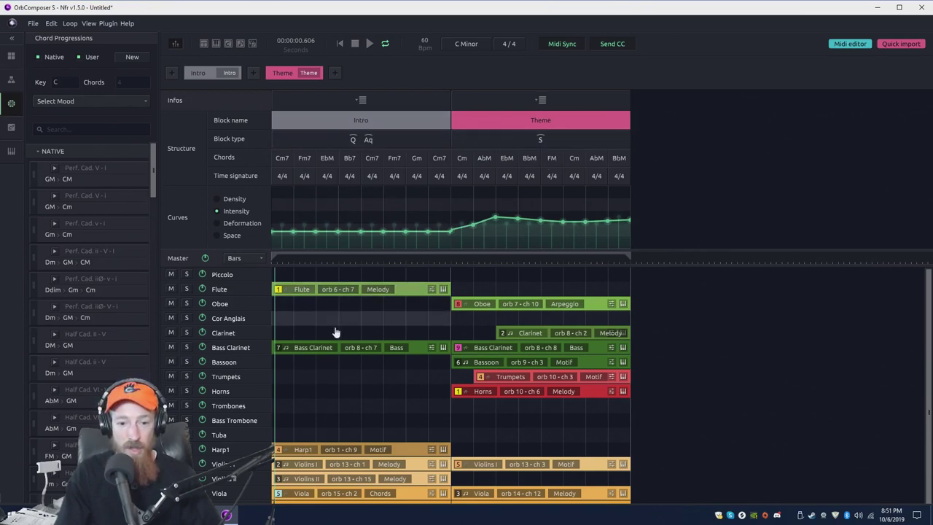
{"action": "scroll", "coordinate": [335, 328], "scroll_direction": "down", "scroll_amount": 2}
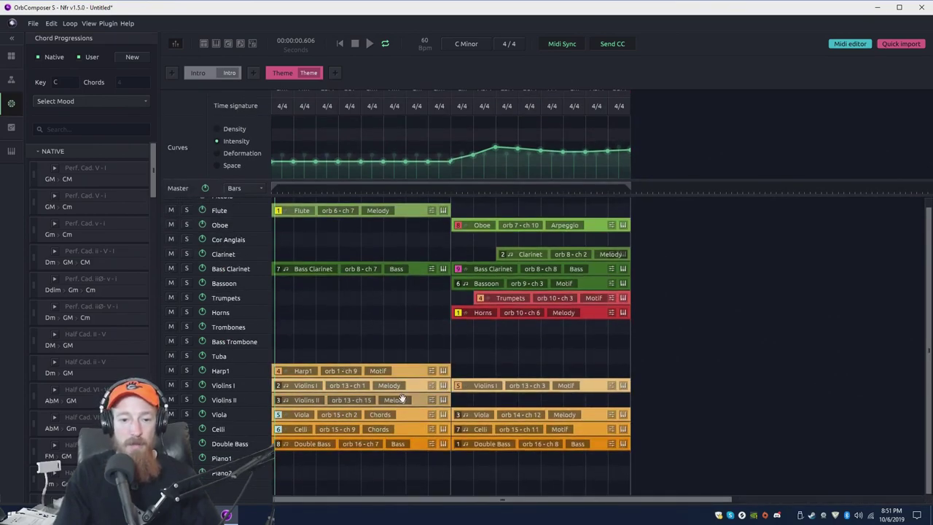
{"action": "scroll", "coordinate": [394, 331], "scroll_direction": "up", "scroll_amount": 2}
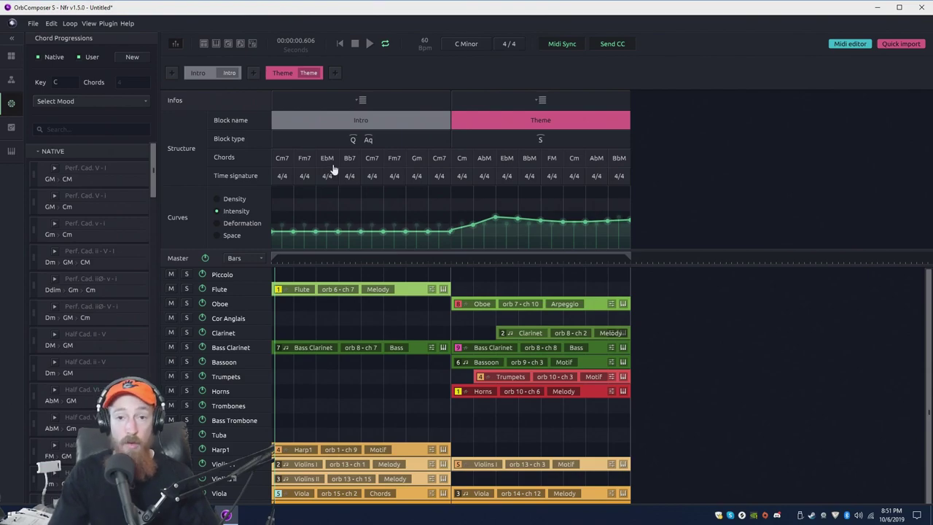
{"action": "scroll", "coordinate": [355, 219], "scroll_direction": "down", "scroll_amount": 2}
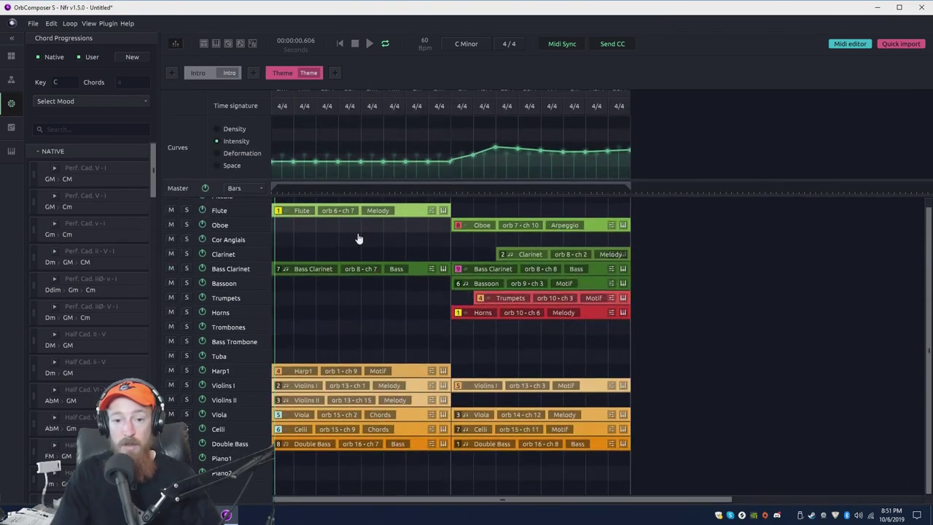
{"action": "scroll", "coordinate": [374, 264], "scroll_direction": "up", "scroll_amount": 2}
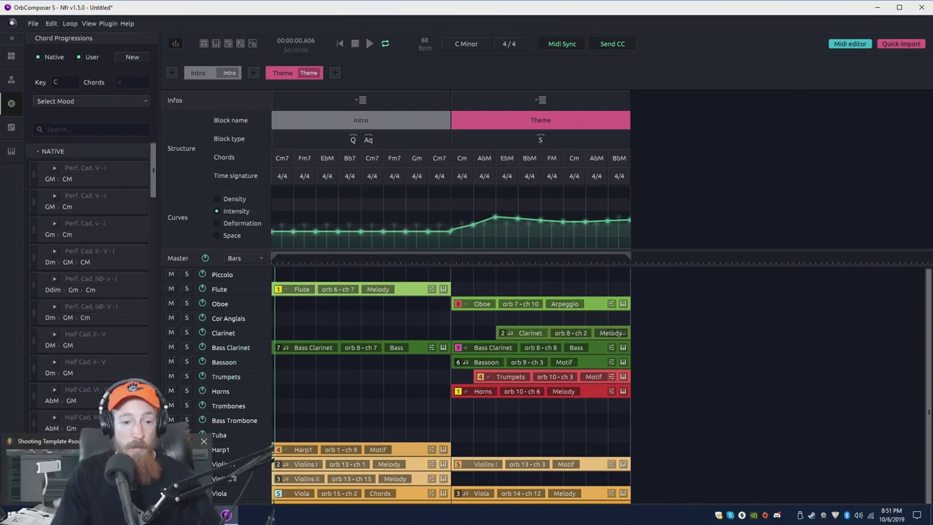
{"action": "key", "text": "alt+Tab"}
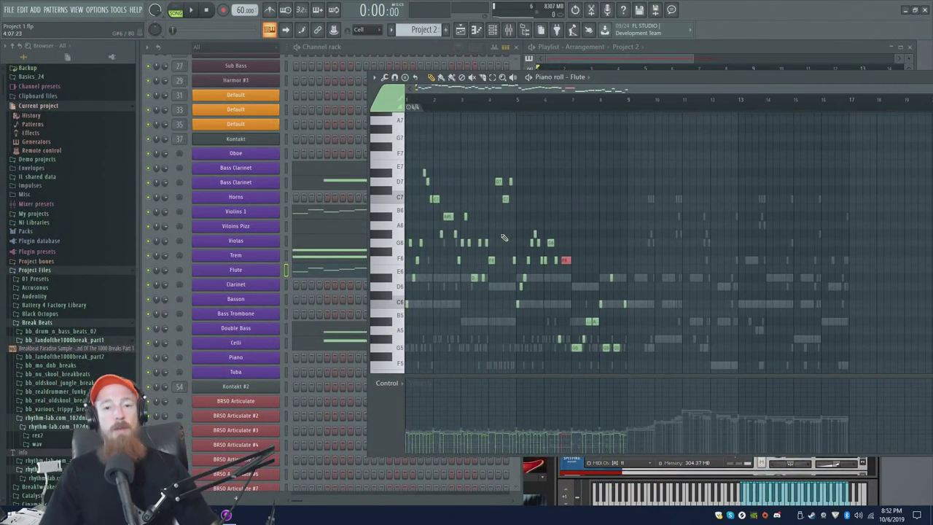